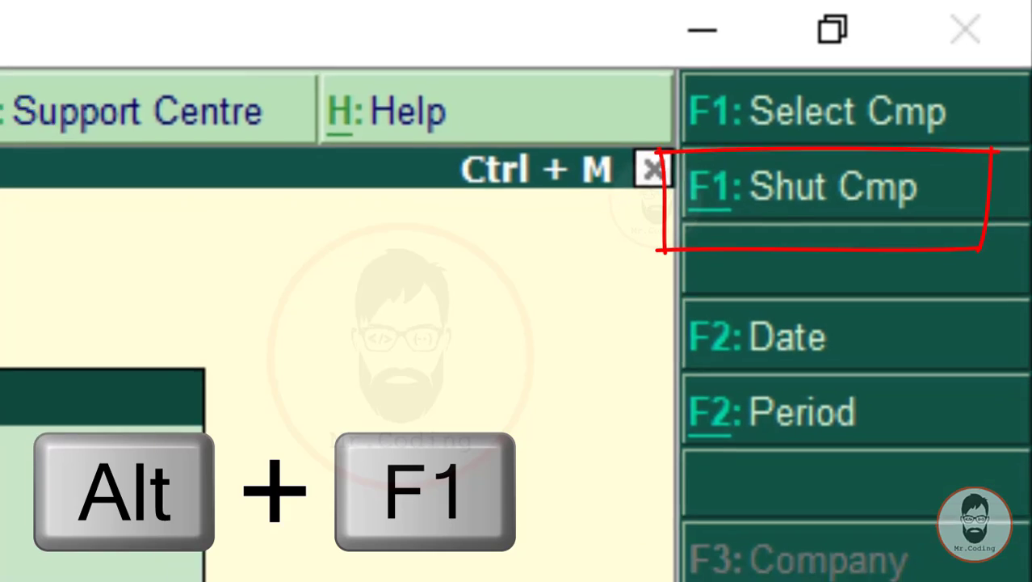
Shut the current company and load Shivaji Infotech from the list of companies.
{"action": "key", "text": "alt+F1"}
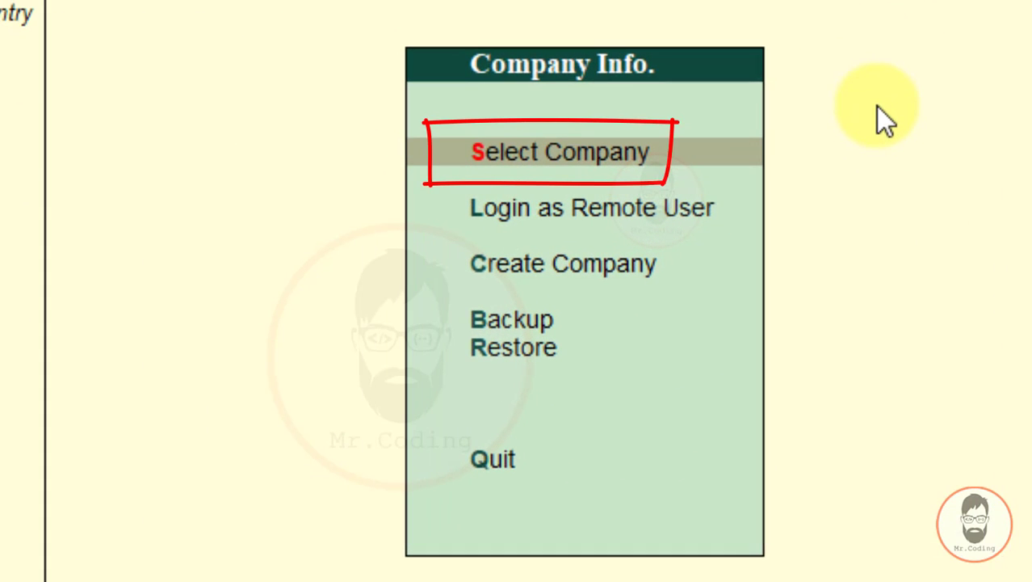
{"action": "key", "text": "Return"}
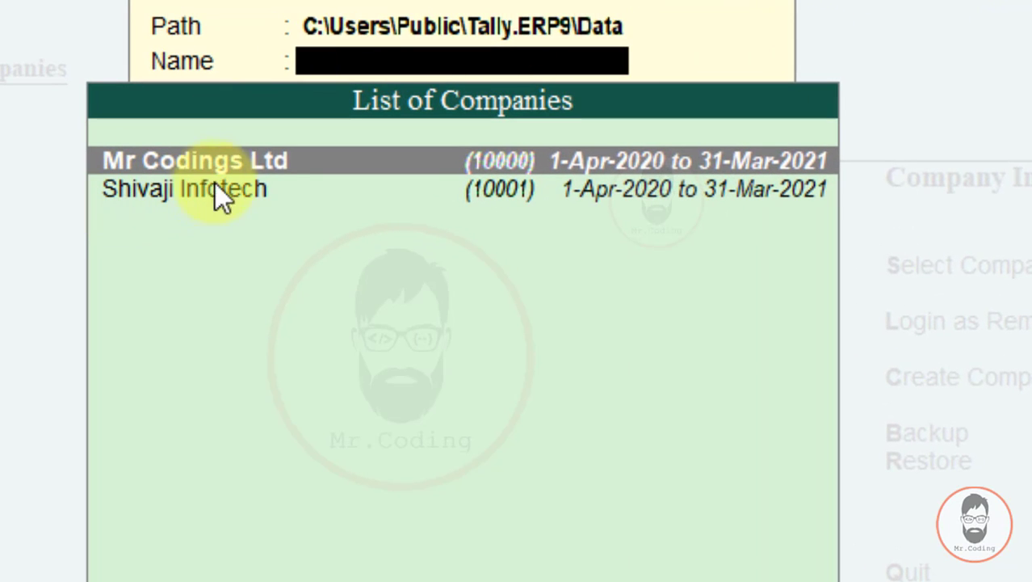
{"action": "left_click", "coordinate": [272, 198]}
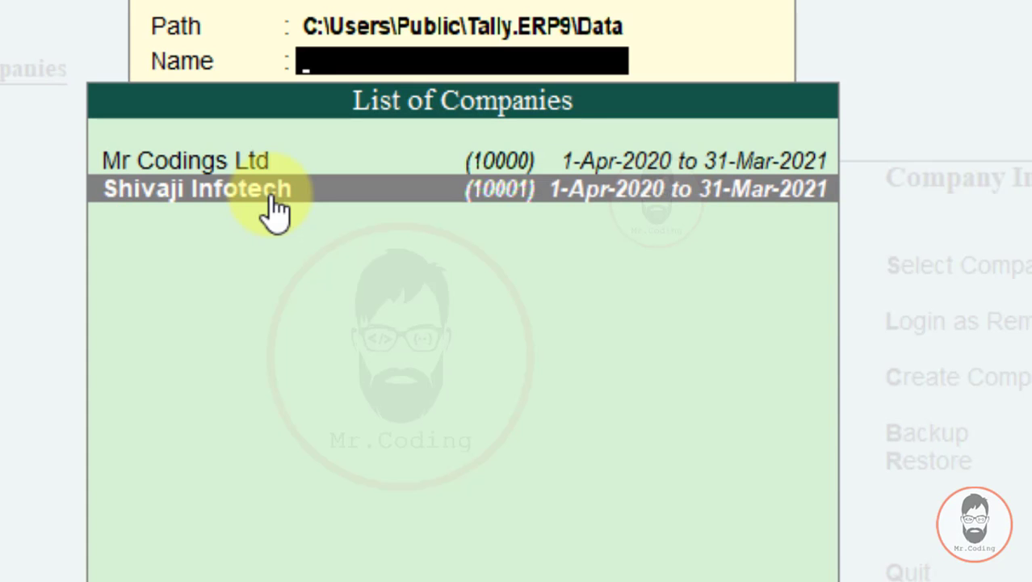
{"action": "left_click", "coordinate": [272, 198]}
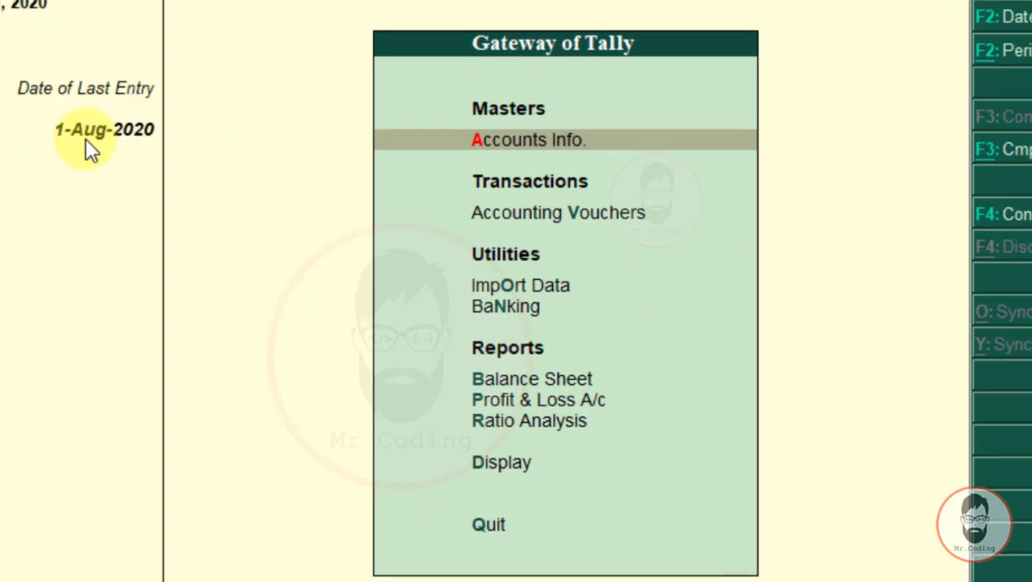
Open Accounting Vouchers and switch to a new Journal voucher.
{"action": "key", "text": "Down"}
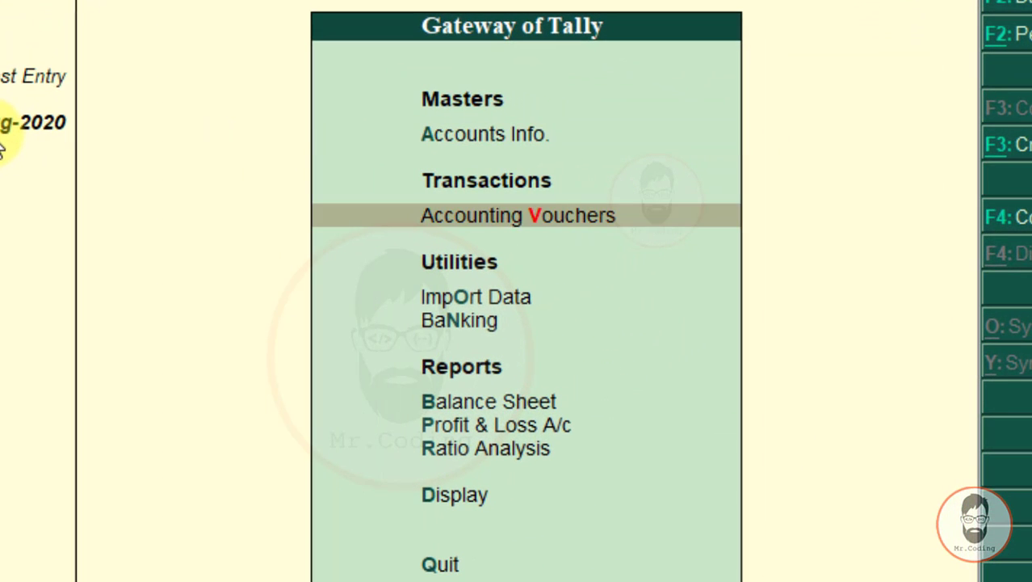
{"action": "key", "text": "Return"}
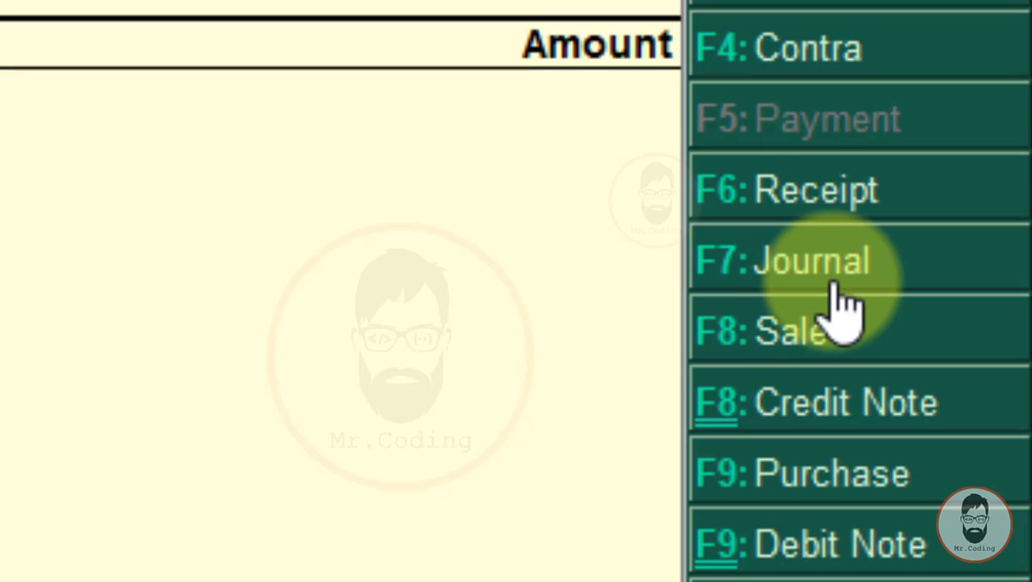
{"action": "key", "text": "F7"}
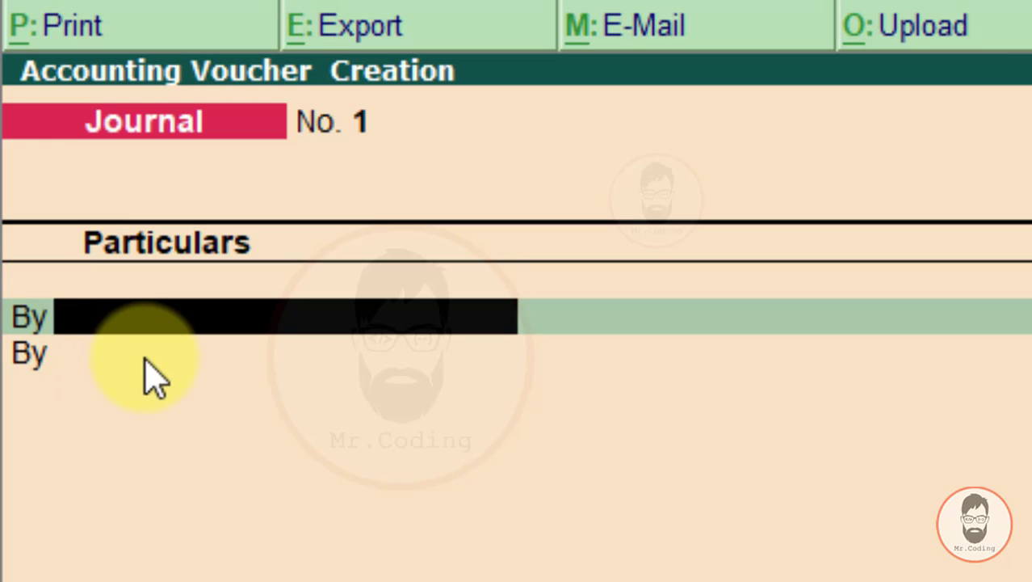
Choose the first listed ledger account for the By line and make the second line a To entry.
{"action": "type", "text": "A"}
{"action": "key", "text": "Return"}
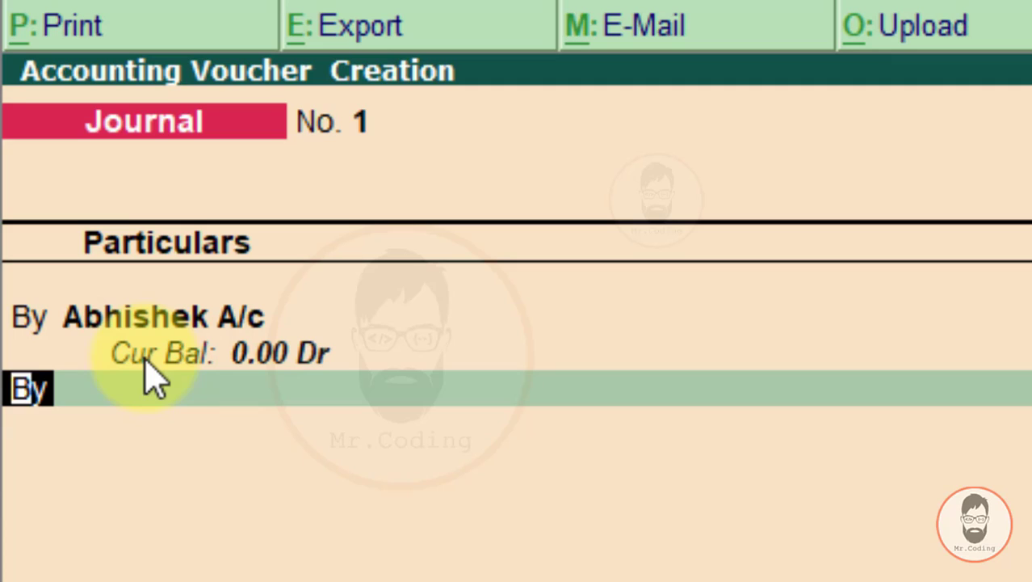
{"action": "type", "text": "t"}
{"action": "key", "text": "Return"}
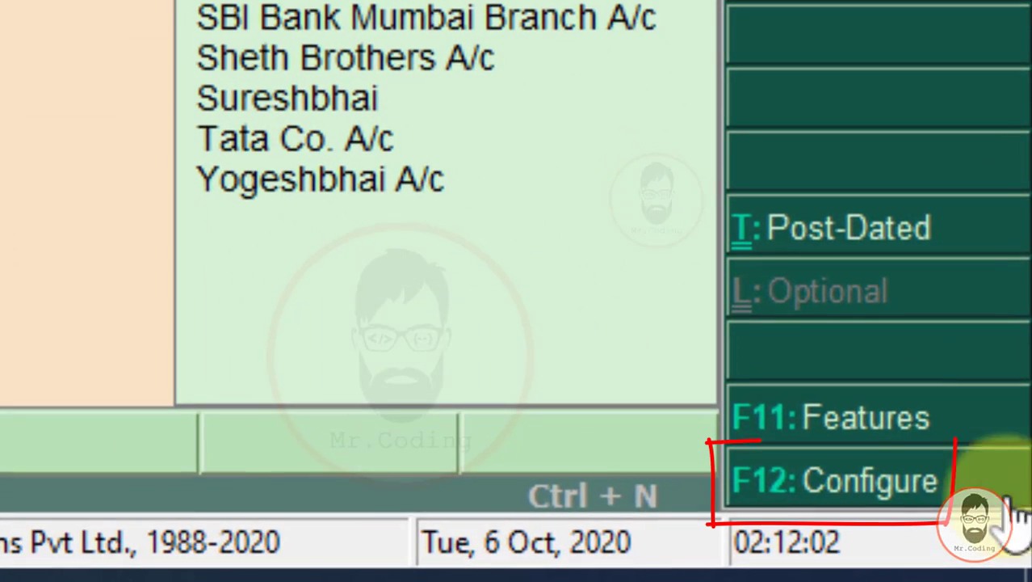
Set "Use Cr/Dr instead of To/By during entry" to Yes in the journal configuration and accept the remaining options.
{"action": "left_click", "coordinate": [929, 480]}
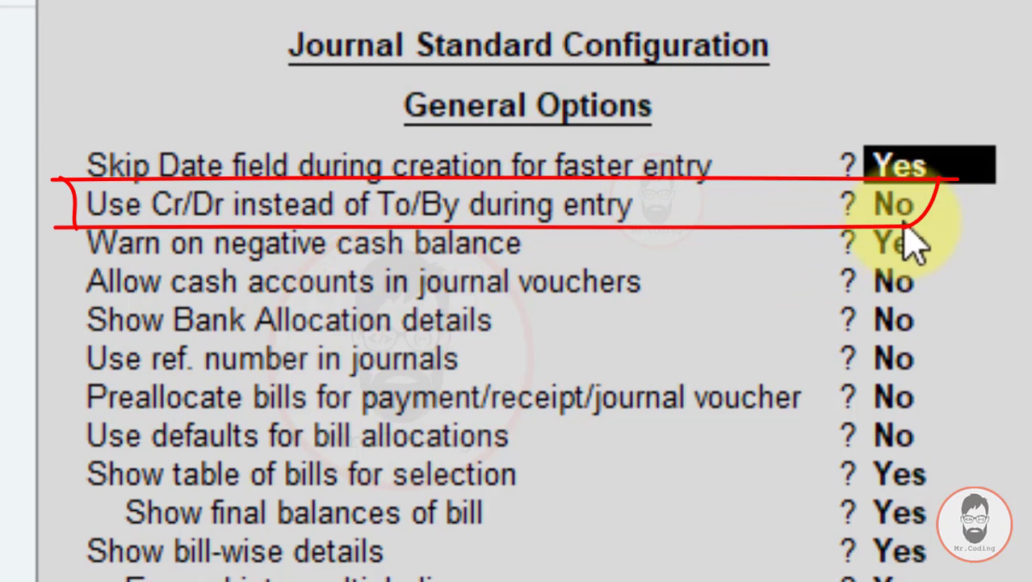
{"action": "key", "text": "Return"}
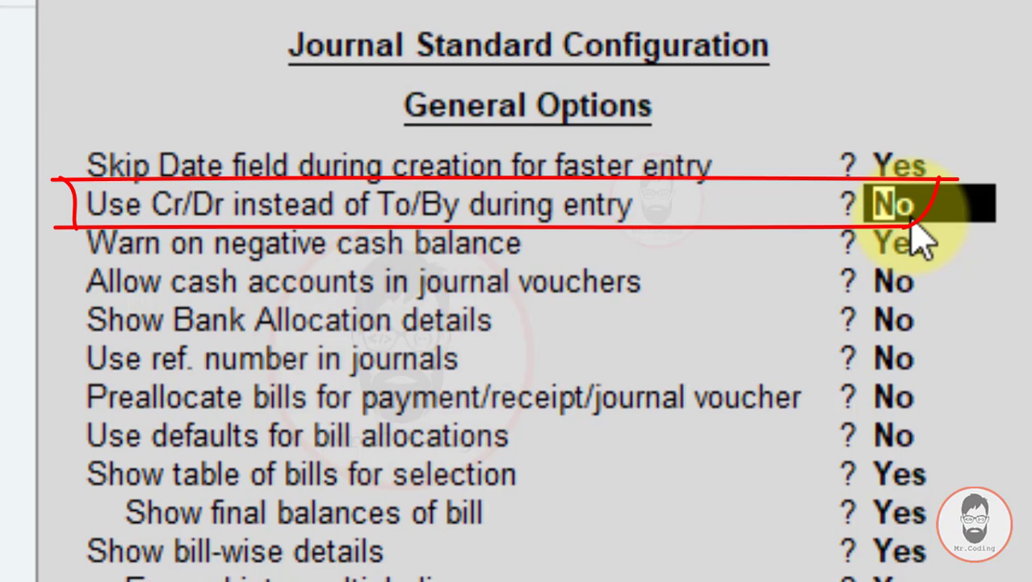
{"action": "type", "text": "y"}
{"action": "key", "text": "Return"}
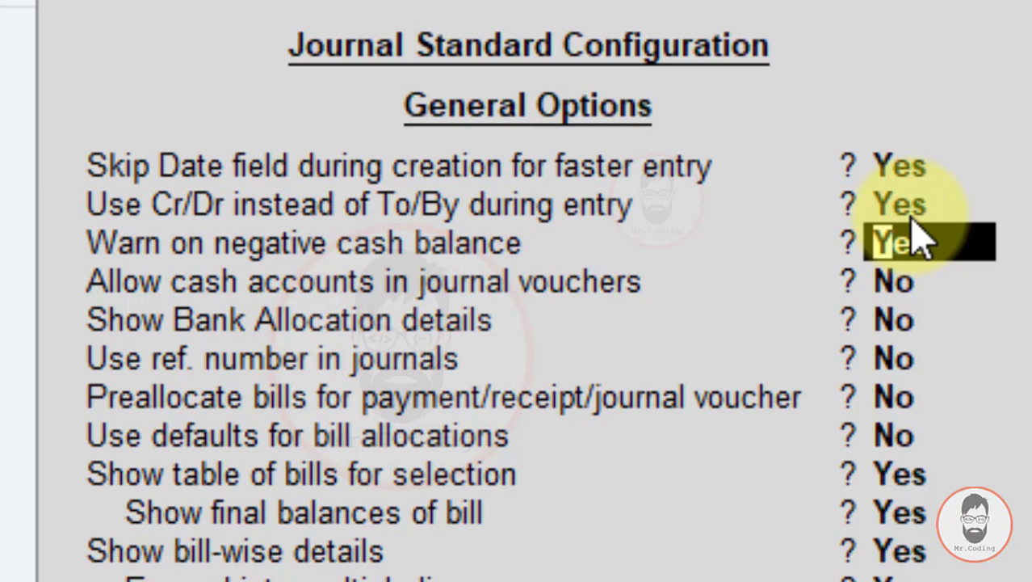
{"action": "key", "text": "Return"}
{"action": "key", "text": "Return"}
{"action": "key", "text": "Return"}
{"action": "key", "text": "Return"}
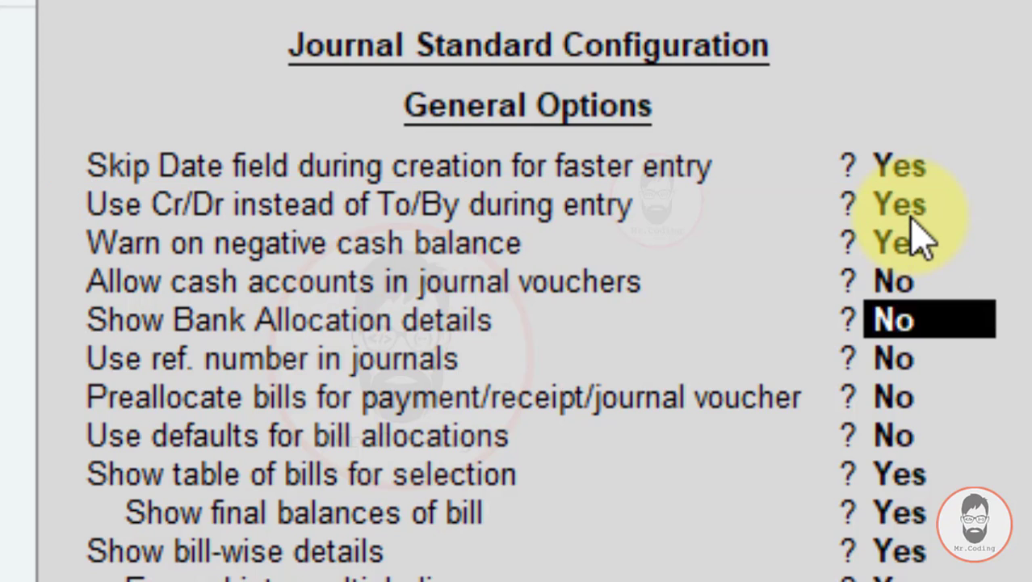
{"action": "key", "text": "Return"}
{"action": "key", "text": "Return"}
{"action": "key", "text": "Return"}
{"action": "key", "text": "Return"}
{"action": "key", "text": "Return"}
{"action": "key", "text": "Return"}
{"action": "key", "text": "Return"}
{"action": "key", "text": "Return"}
{"action": "key", "text": "Return"}
{"action": "key", "text": "Return"}
{"action": "key", "text": "Return"}
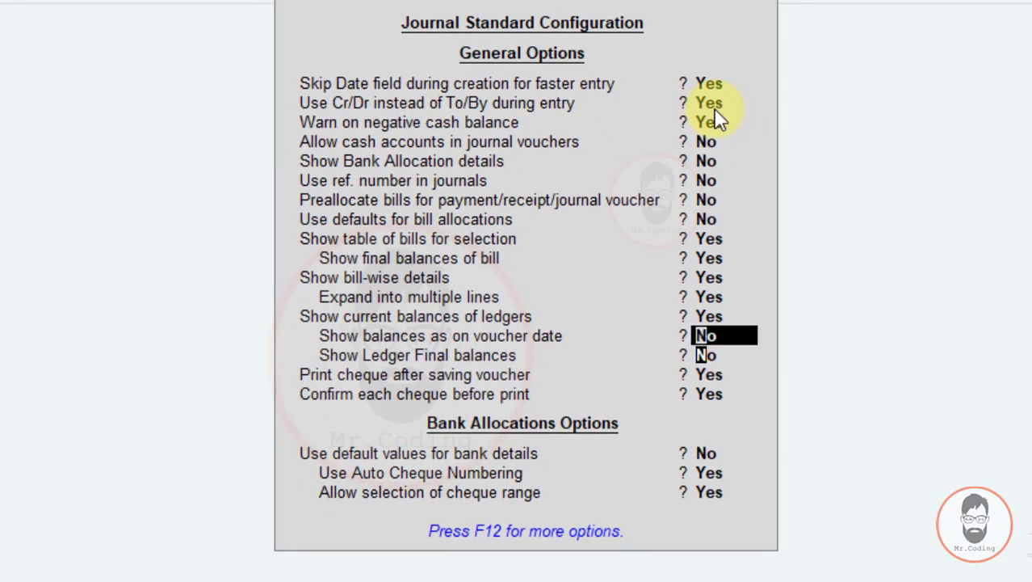
{"action": "key", "text": "Return"}
{"action": "key", "text": "Return"}
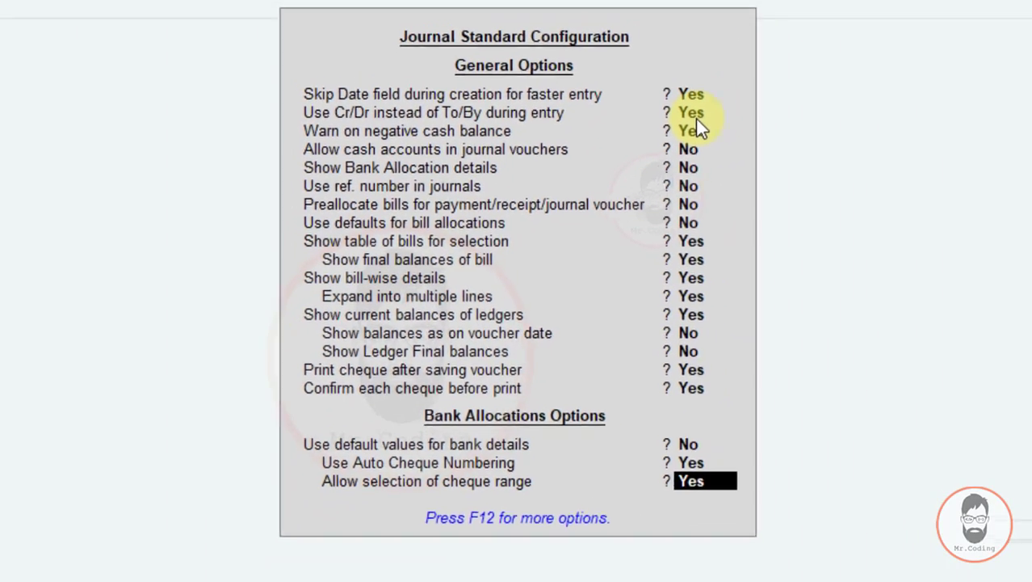
{"action": "key", "text": "Return"}
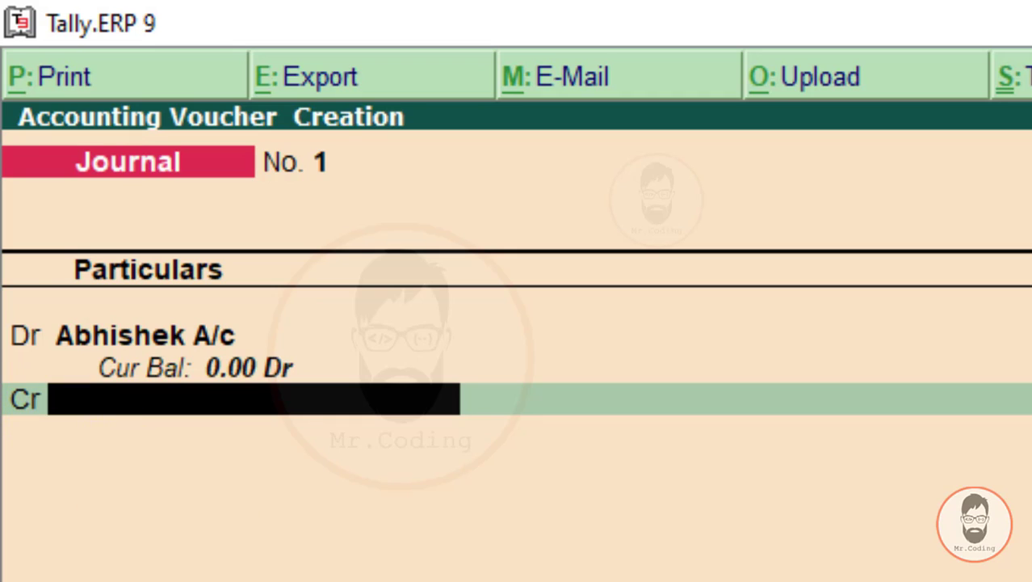
Return to the debit ledger field and switch to the Word document to read the journal practice transactions.
{"action": "key", "text": "BackSpace"}
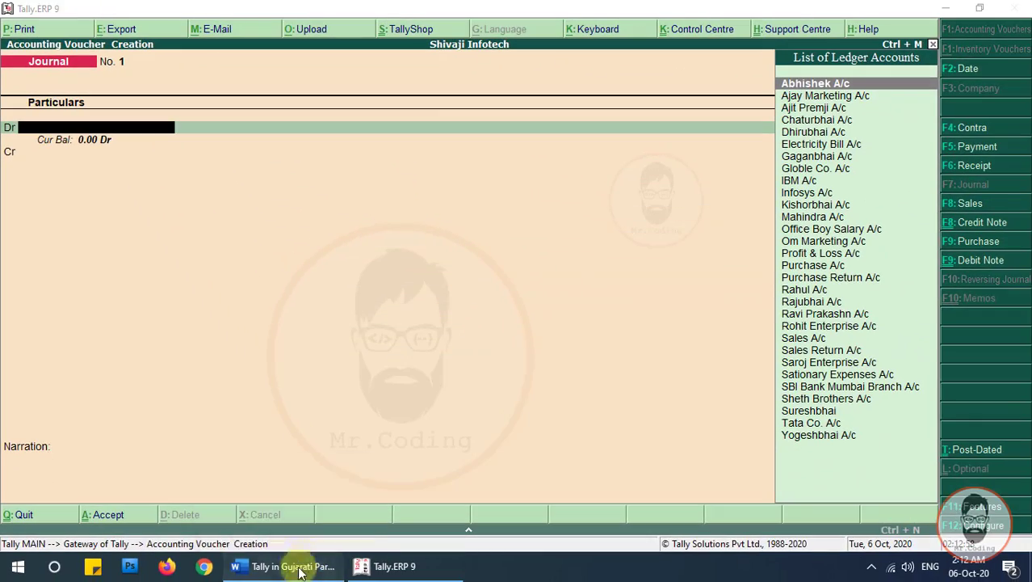
{"action": "left_click", "coordinate": [299, 567]}
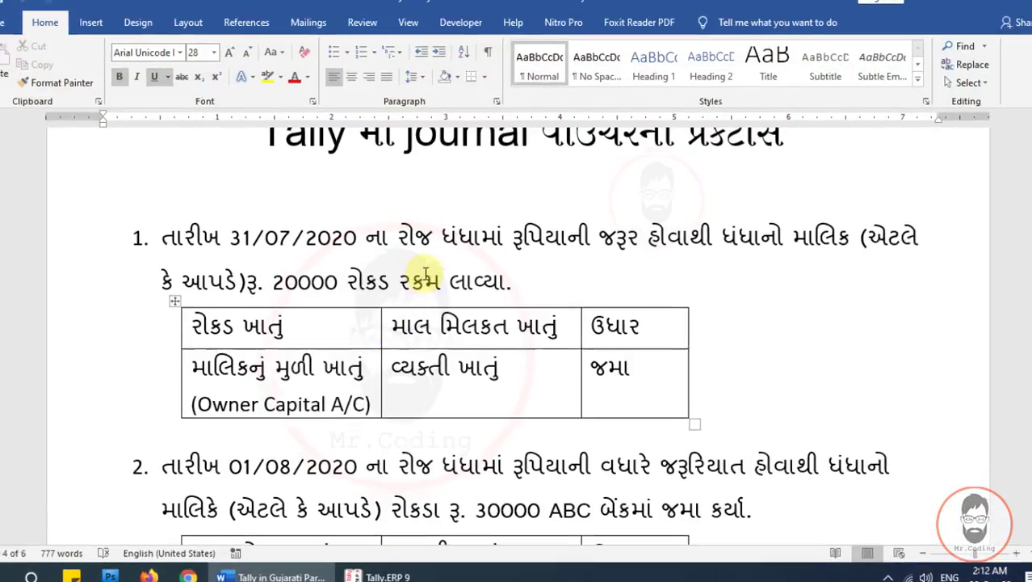
{"action": "scroll", "coordinate": [197, 296], "scroll_direction": "down", "scroll_amount": 1}
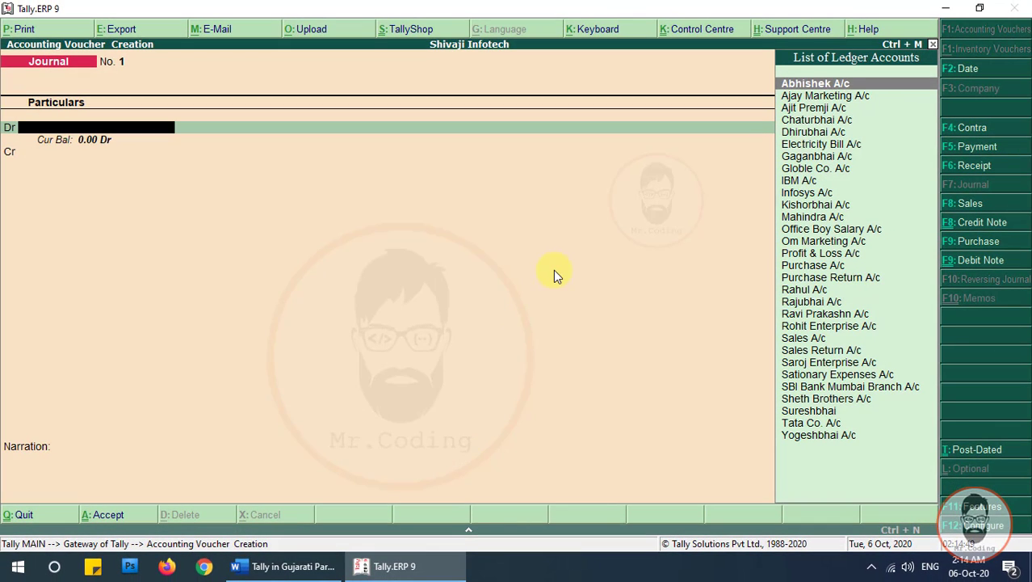
Set the journal voucher's date to 31-7-2020 in Tally.ERP 9.
{"action": "key", "text": "F2"}
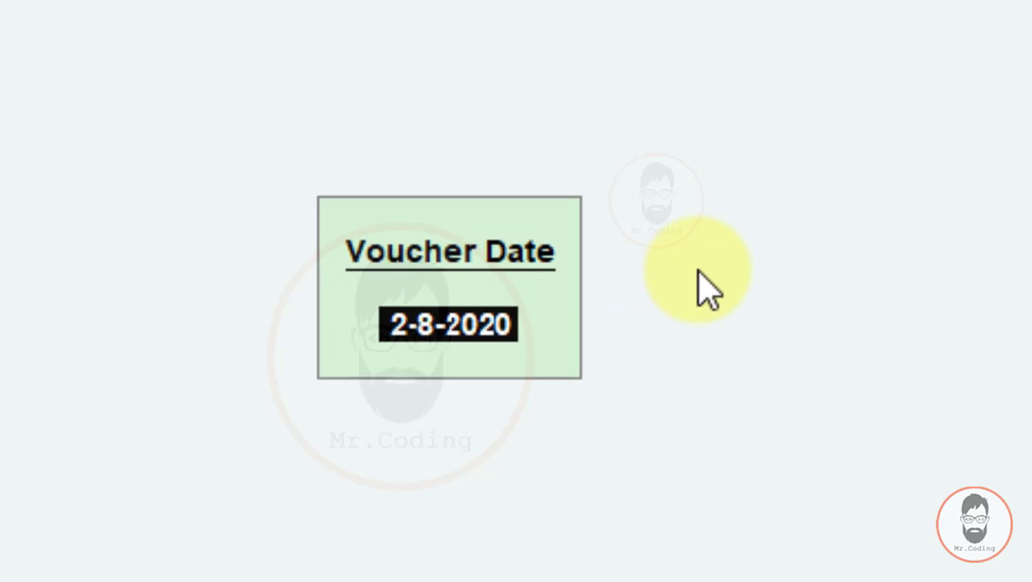
{"action": "type", "text": "31"}
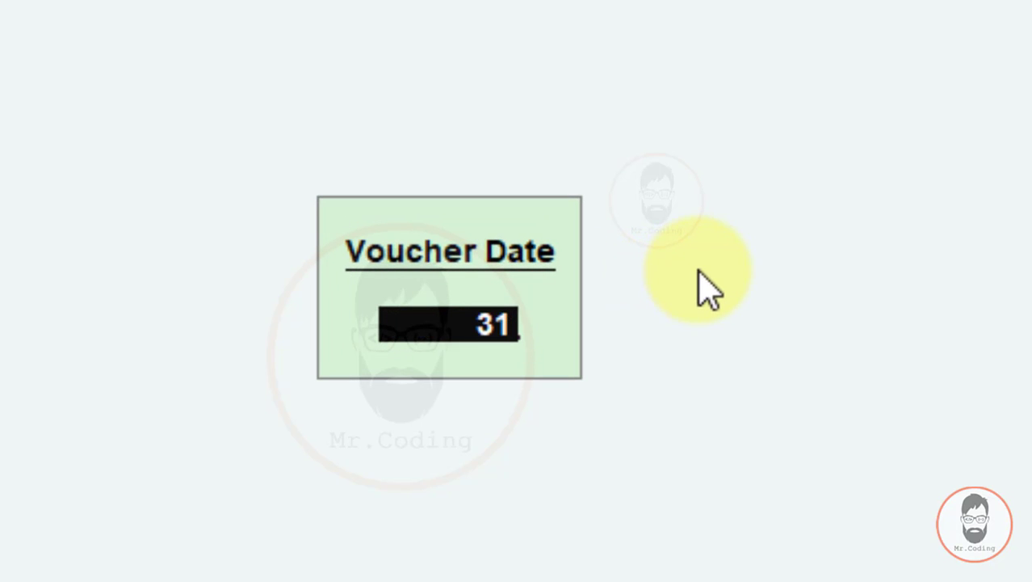
{"action": "type", "text": "-7-2020"}
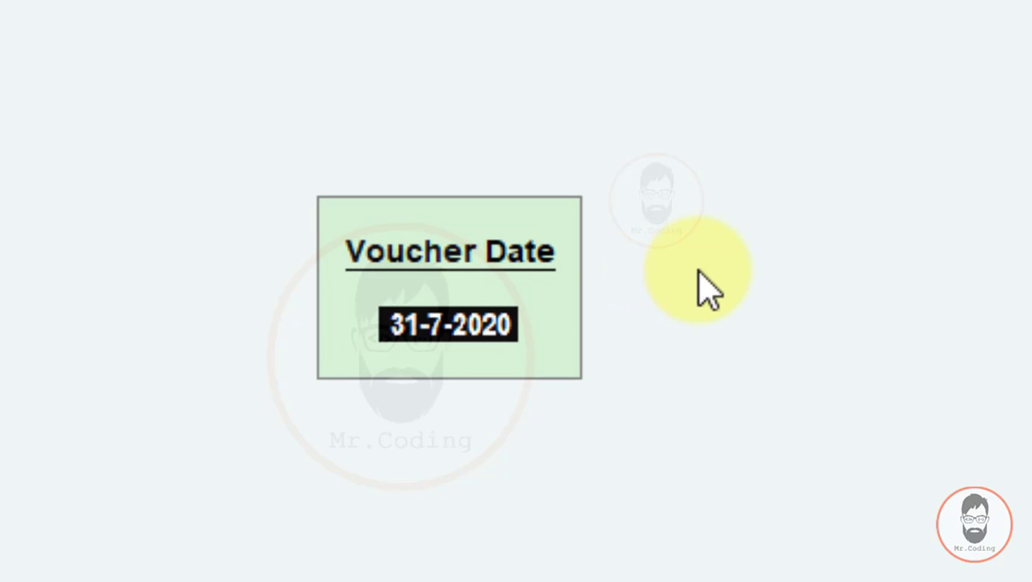
{"action": "key", "text": "Return"}
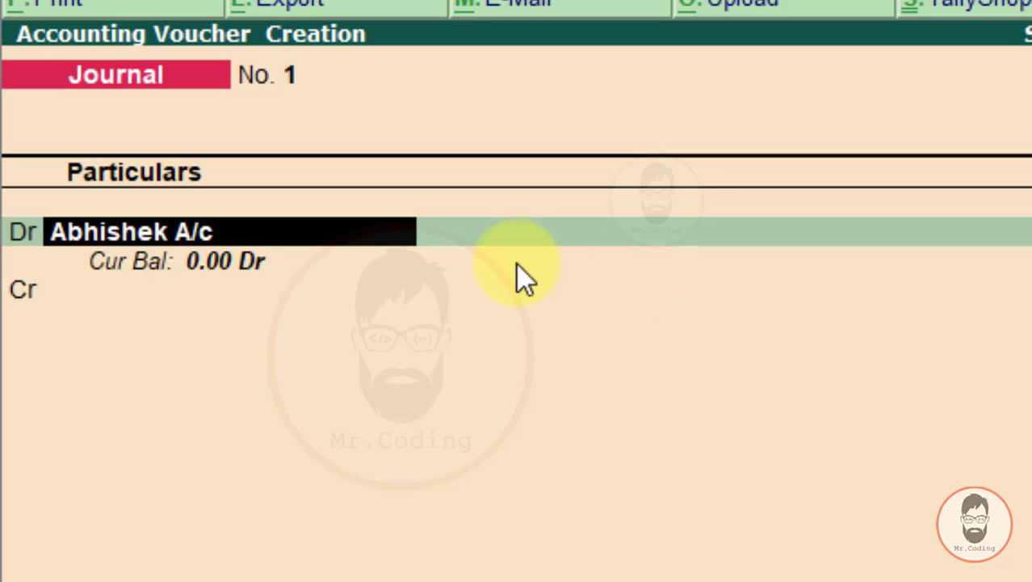
Clear the ledger name from the journal voucher's debit line.
{"action": "key", "text": "BackSpace"}
{"action": "key", "text": "BackSpace"}
{"action": "key", "text": "BackSpace"}
{"action": "key", "text": "BackSpace"}
{"action": "key", "text": "BackSpace"}
{"action": "key", "text": "BackSpace"}
{"action": "key", "text": "BackSpace"}
{"action": "key", "text": "BackSpace"}
{"action": "key", "text": "BackSpace"}
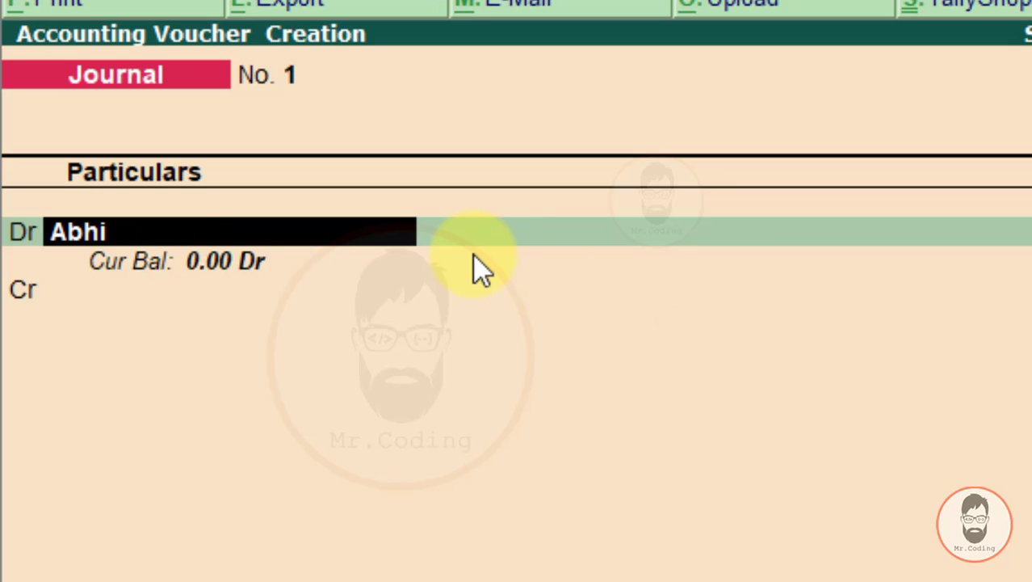
{"action": "key", "text": "BackSpace"}
{"action": "key", "text": "BackSpace"}
{"action": "key", "text": "BackSpace"}
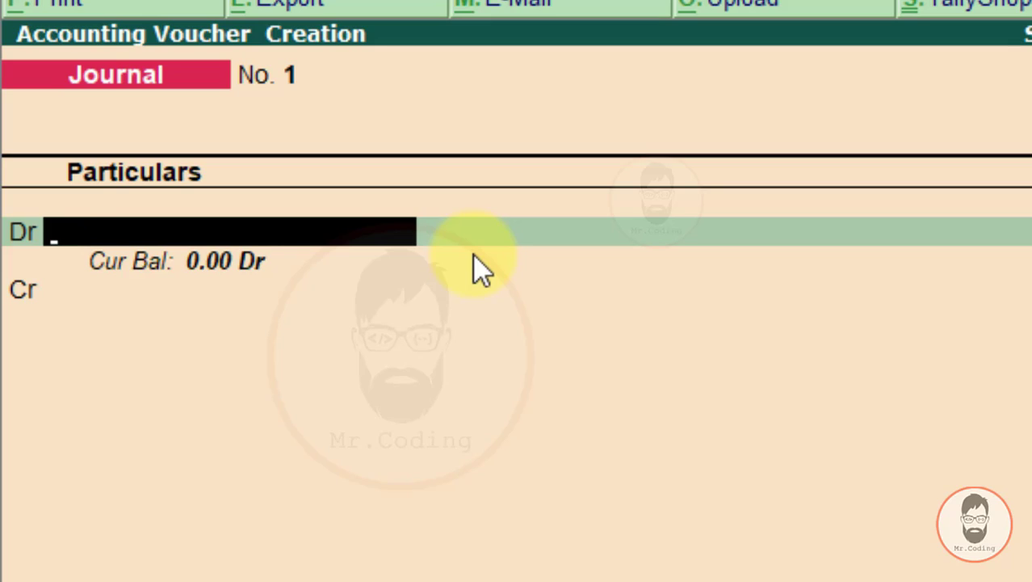
Look through the list of ledger accounts for a Cash ledger to debit.
{"action": "type", "text": "C"}
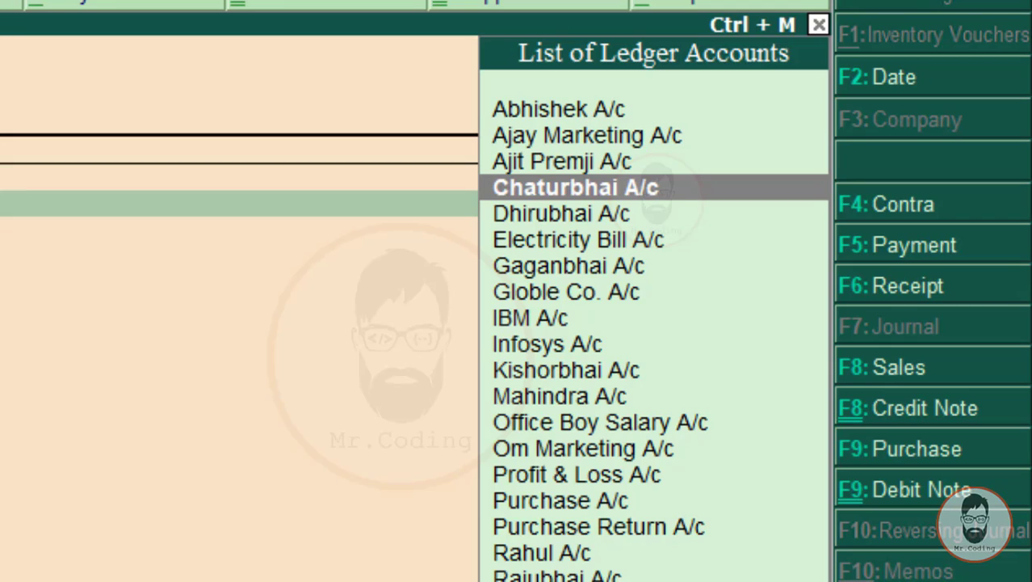
{"action": "key", "text": "BackSpace"}
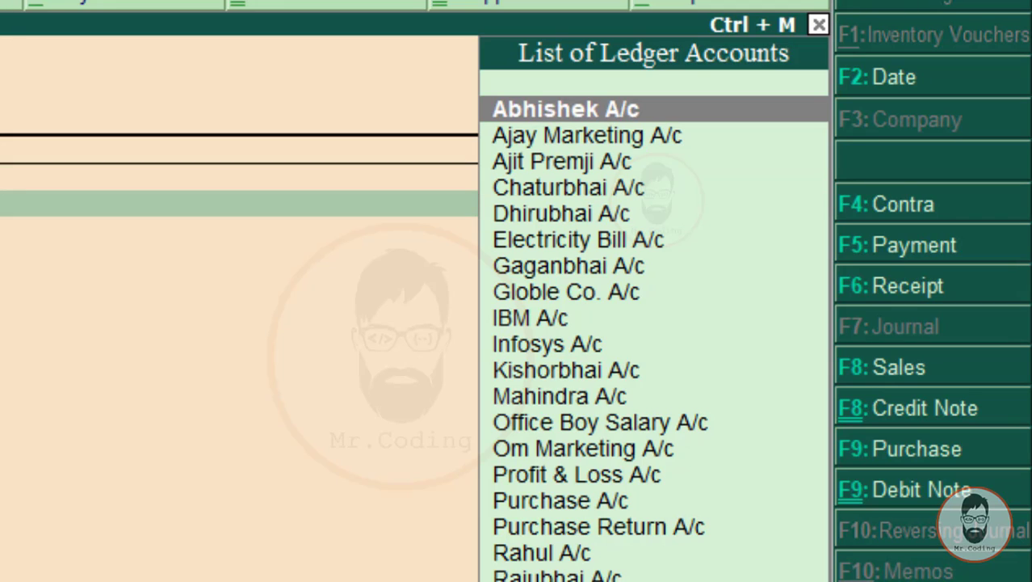
{"action": "key", "text": "Down"}
{"action": "key", "text": "Down"}
{"action": "key", "text": "Down"}
{"action": "key", "text": "Up"}
{"action": "key", "text": "Up"}
{"action": "key", "text": "Up"}
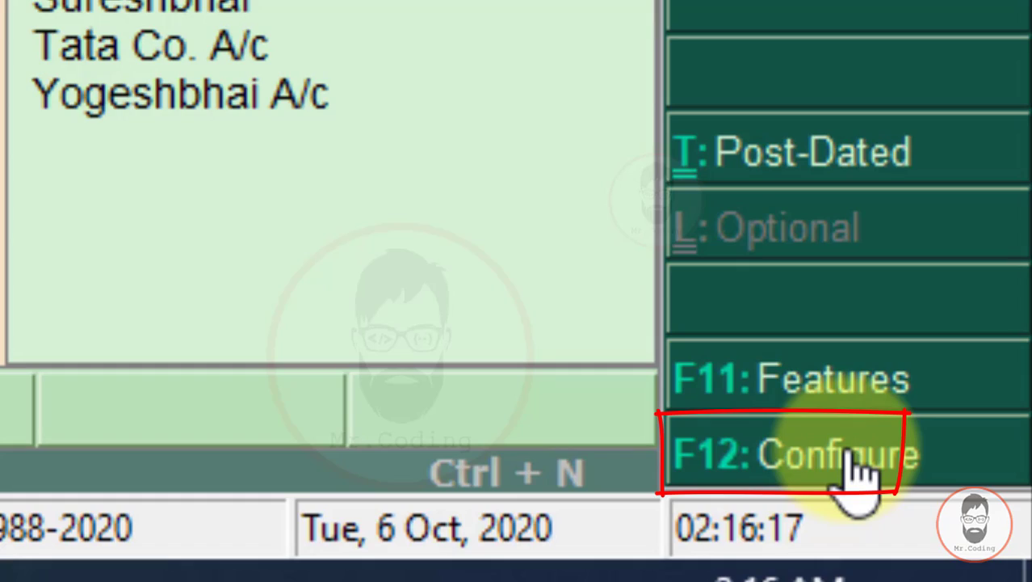
Set "Allow cash accounts in journal vouchers" to Yes in the journal configuration and accept the remaining options.
{"action": "left_click", "coordinate": [852, 471]}
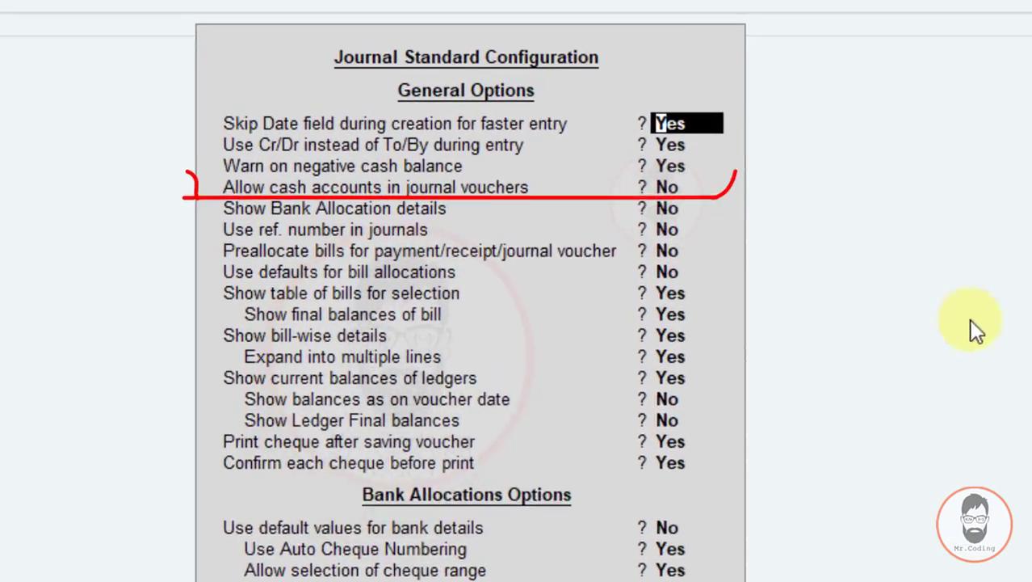
{"action": "key", "text": "Return"}
{"action": "key", "text": "Return"}
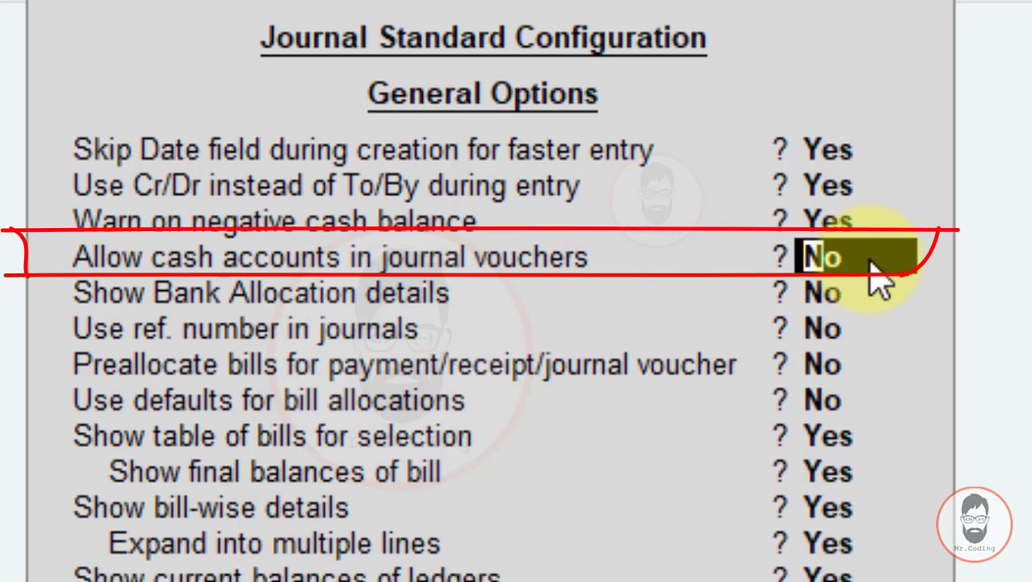
{"action": "type", "text": "y"}
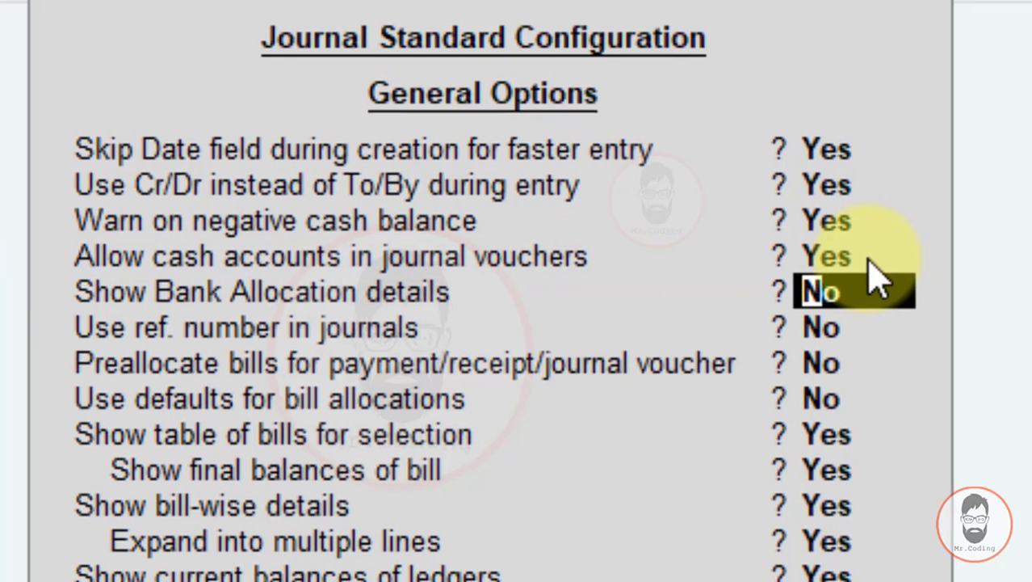
{"action": "key", "text": "Return"}
{"action": "key", "text": "Return"}
{"action": "key", "text": "Return"}
{"action": "key", "text": "Return"}
{"action": "key", "text": "Return"}
{"action": "key", "text": "Return"}
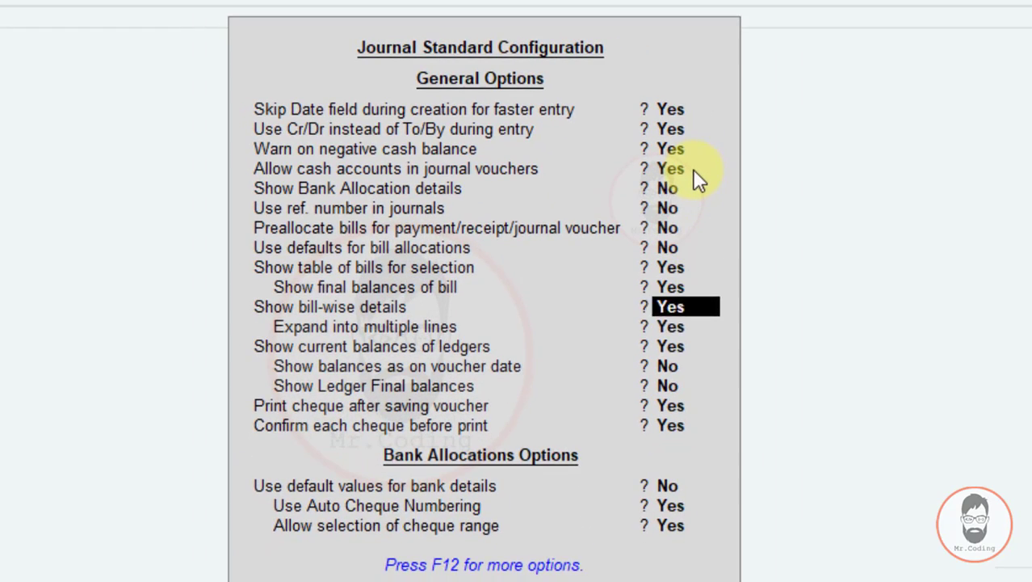
{"action": "key", "text": "Return"}
{"action": "key", "text": "Return"}
{"action": "key", "text": "Return"}
{"action": "key", "text": "Return"}
{"action": "key", "text": "Return"}
{"action": "key", "text": "Return"}
{"action": "key", "text": "Return"}
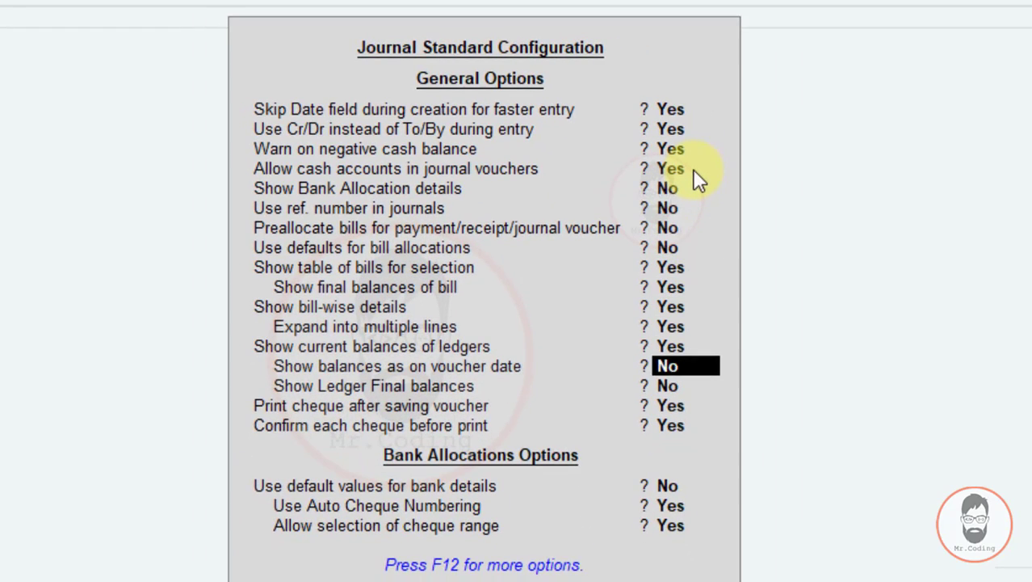
{"action": "key", "text": "Return"}
{"action": "key", "text": "Return"}
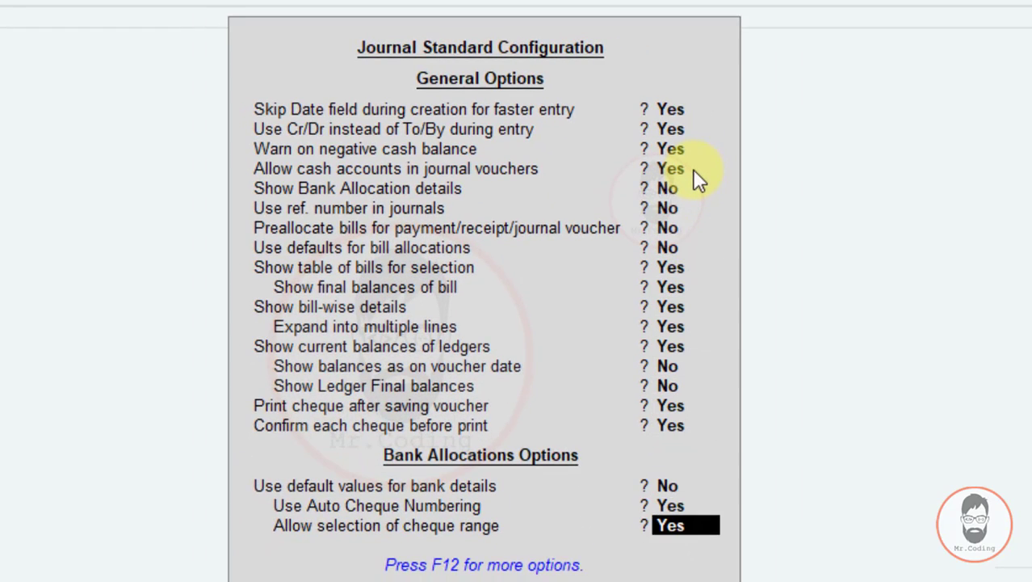
{"action": "key", "text": "Return"}
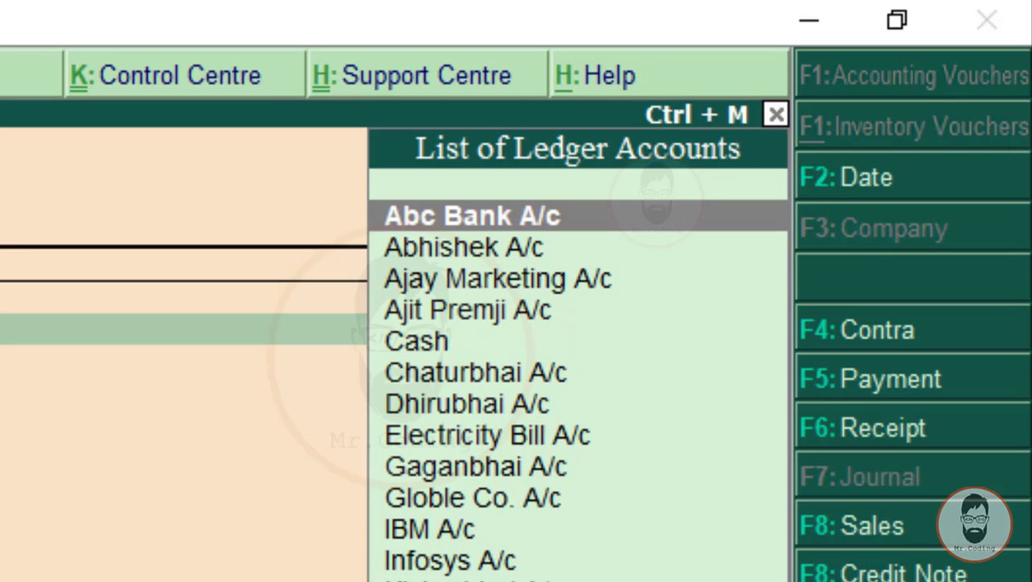
Accept the Journal Standard Configuration and debit the Cash ledger with 200000 in the journal voucher.
{"action": "left_click", "coordinate": [298, 314]}
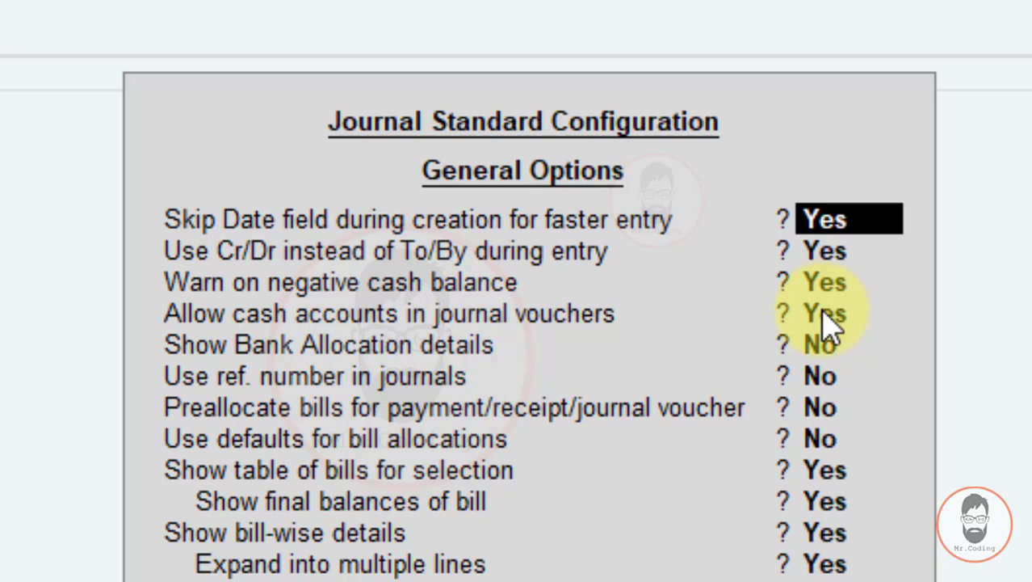
{"action": "key", "text": "ctrl+a"}
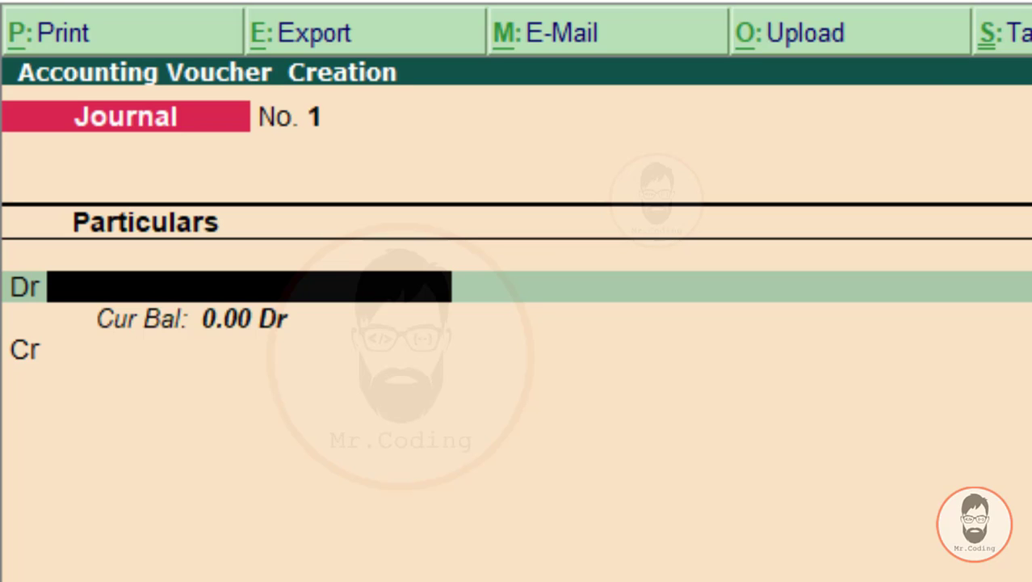
{"action": "key", "text": "Return"}
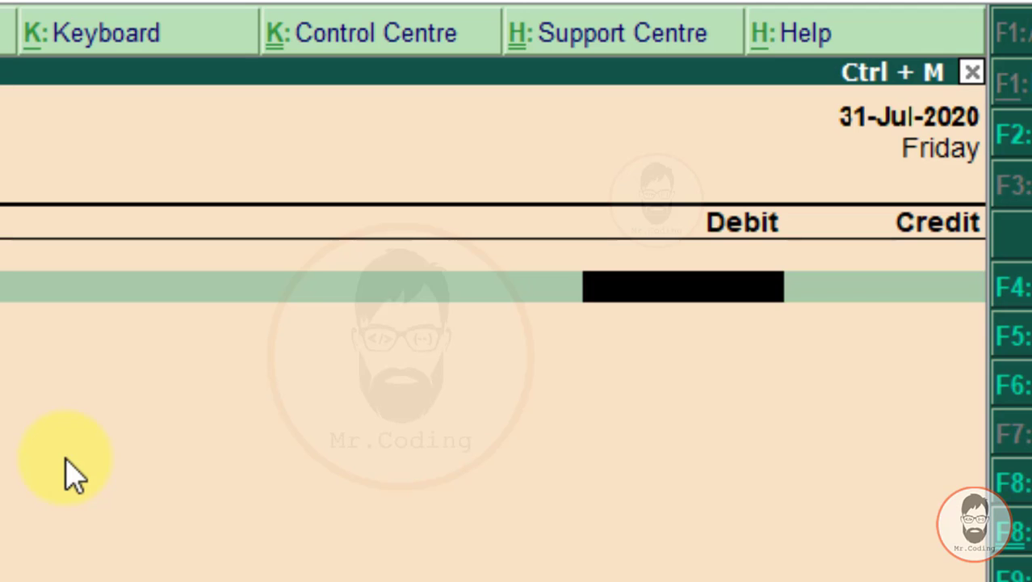
{"action": "type", "text": "200000"}
{"action": "key", "text": "Return"}
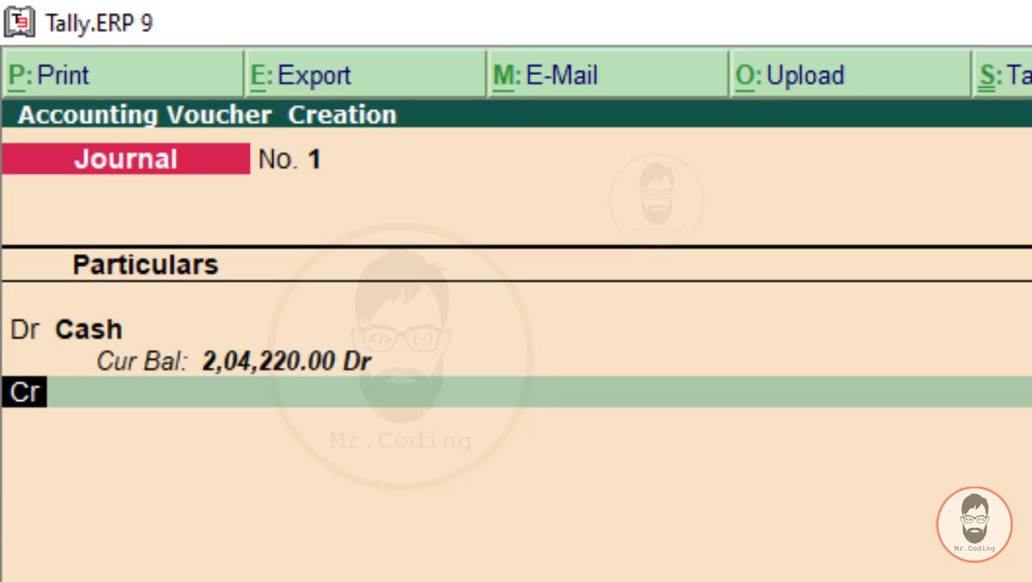
Create the credit ledger "Owner's Capital A/c" under Capital Account, keeping the default mailing and tax details, and accept it.
{"action": "key", "text": "Return"}
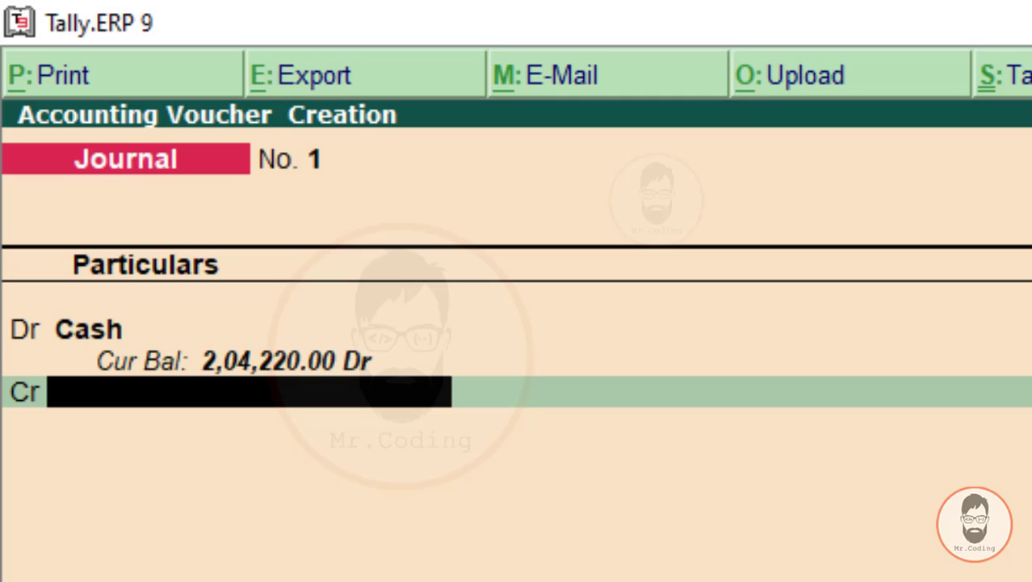
{"action": "key", "text": "alt+c"}
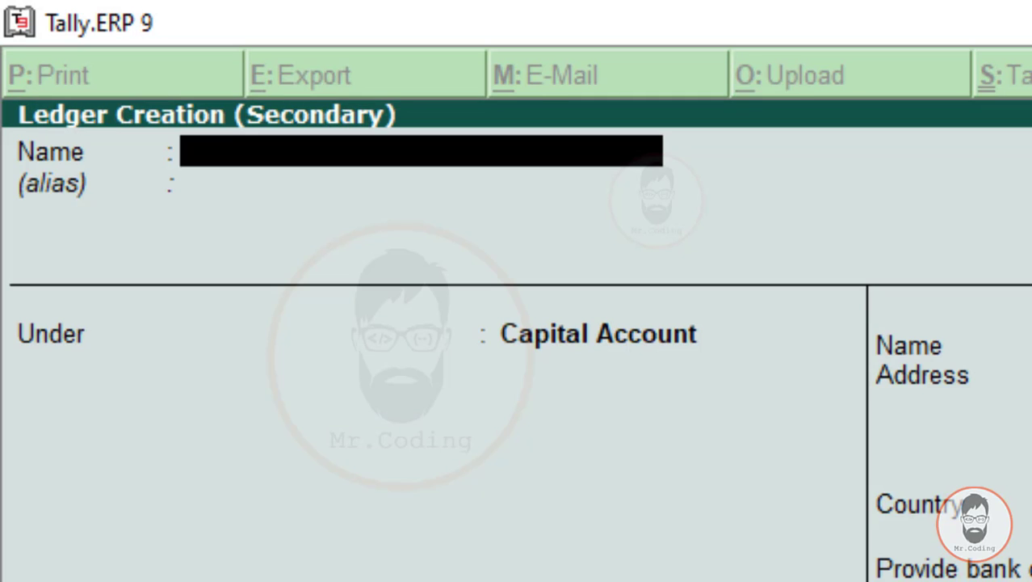
{"action": "key", "text": "Return"}
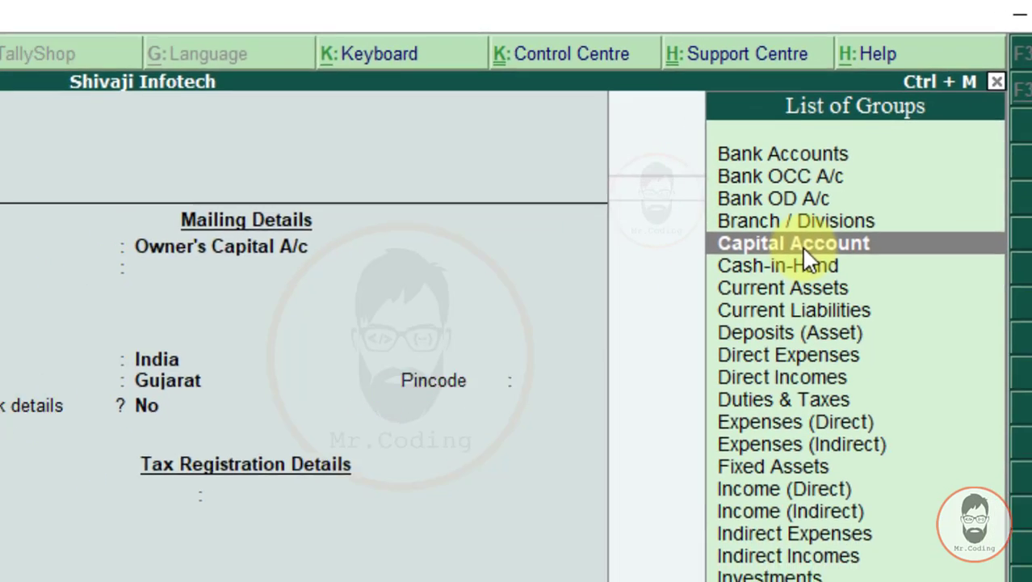
{"action": "left_click", "coordinate": [767, 266]}
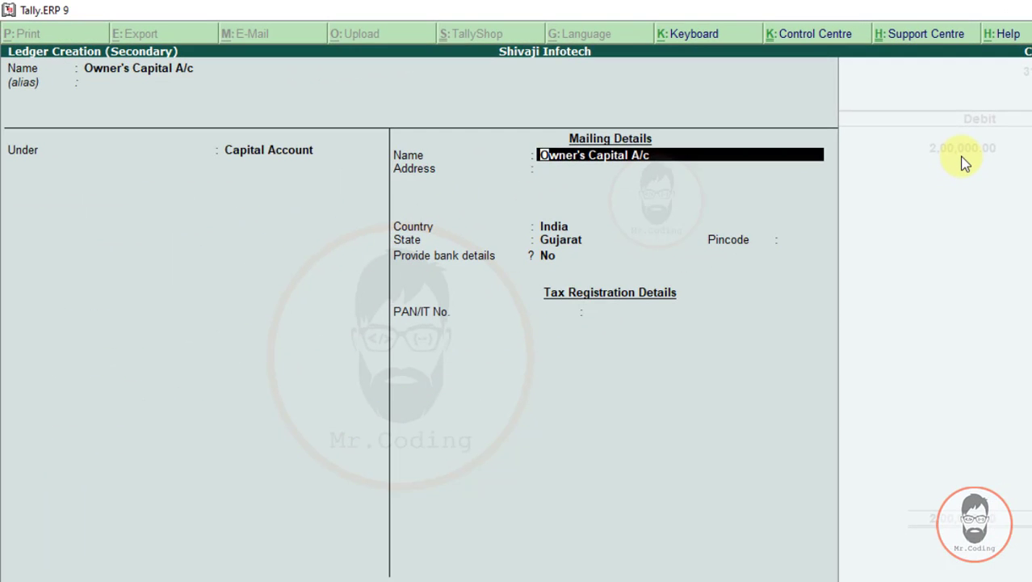
{"action": "key", "text": "Return"}
{"action": "key", "text": "Return"}
{"action": "key", "text": "Return"}
{"action": "key", "text": "Return"}
{"action": "key", "text": "Return"}
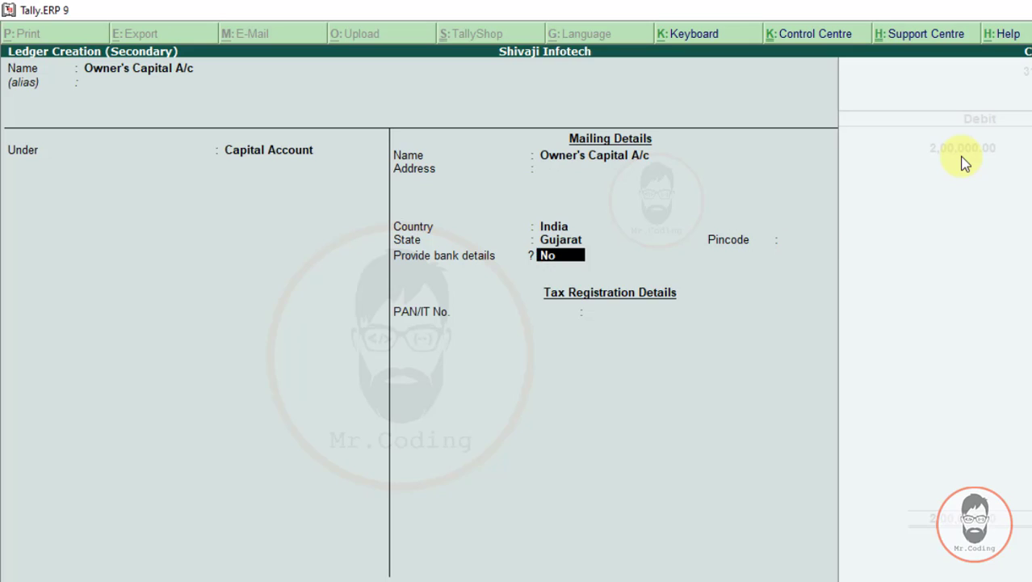
{"action": "key", "text": "Return"}
{"action": "key", "text": "Return"}
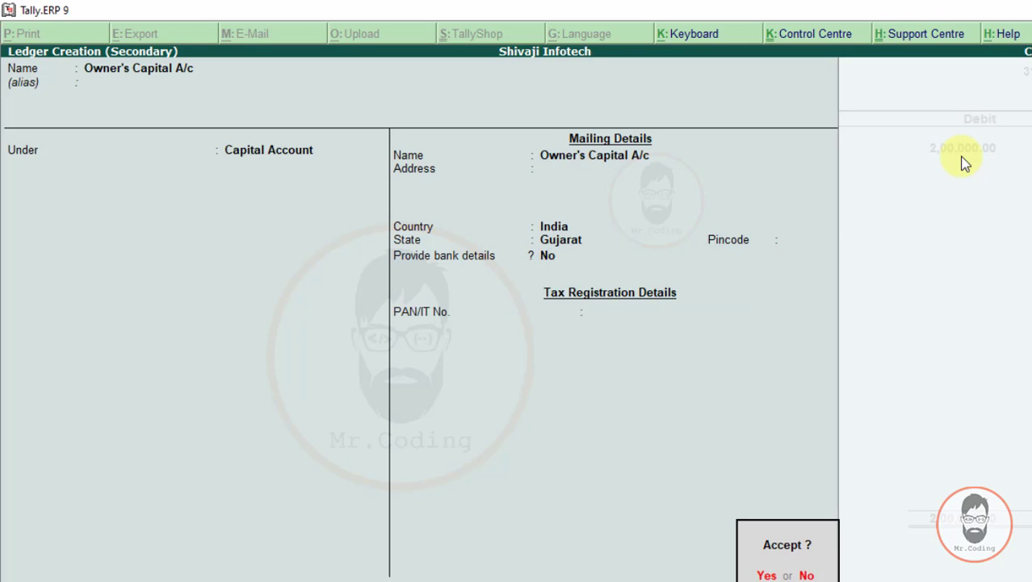
{"action": "key", "text": "Return"}
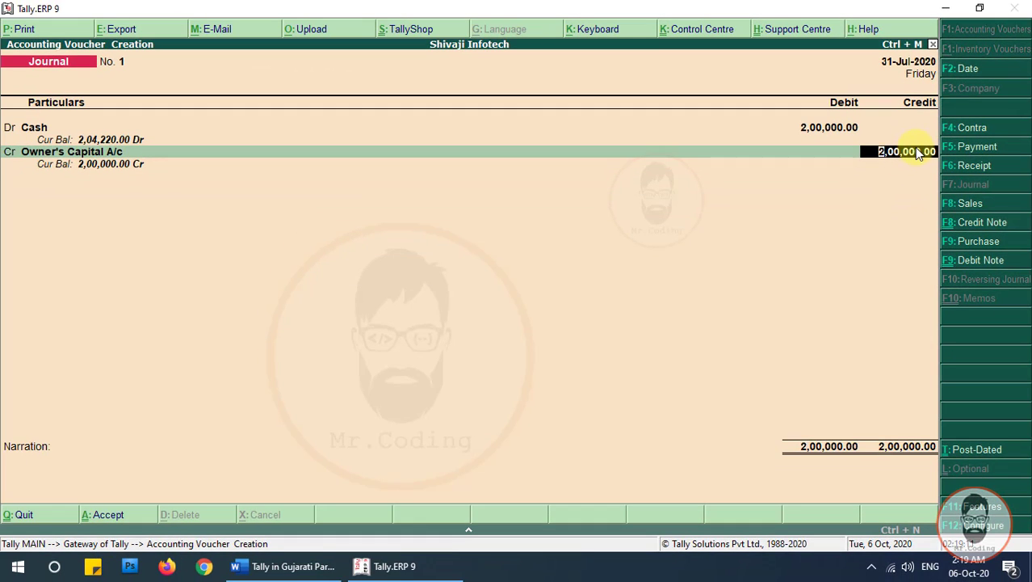
Credit Owner's Capital A/c with 2,00,000.00, leave the narration empty and save the journal voucher.
{"action": "key", "text": "Return"}
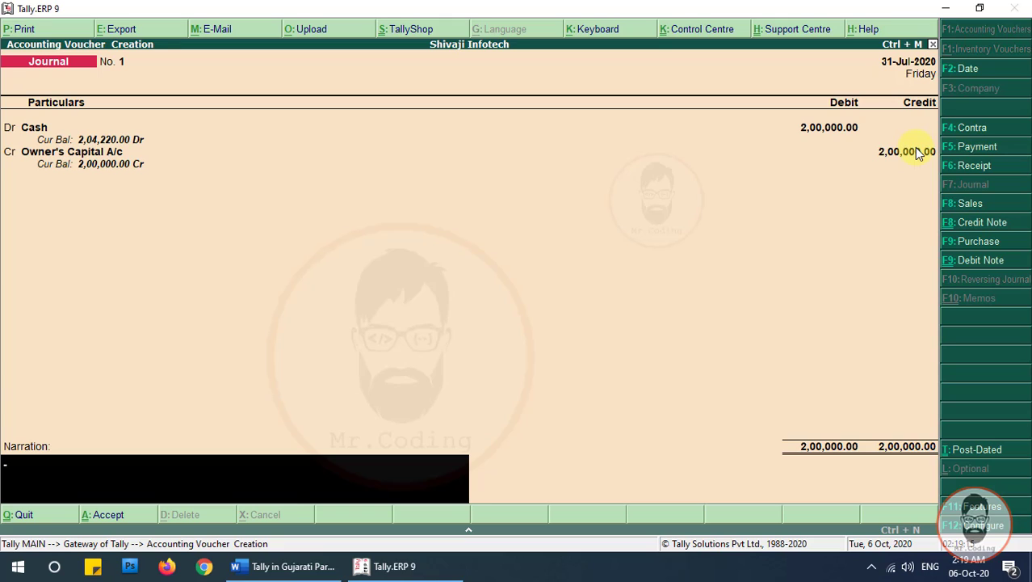
{"action": "key", "text": "Return"}
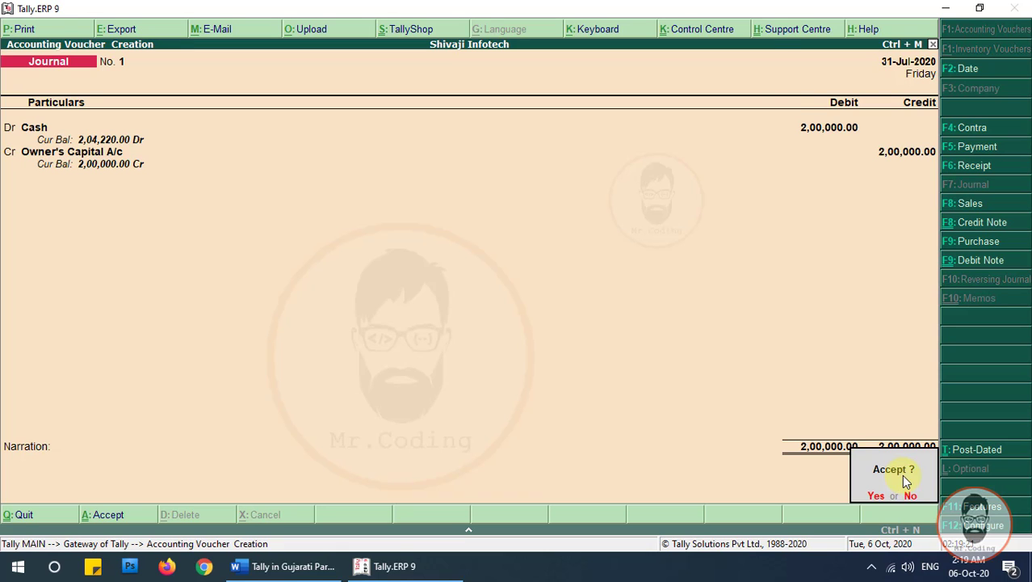
{"action": "key", "text": "Return"}
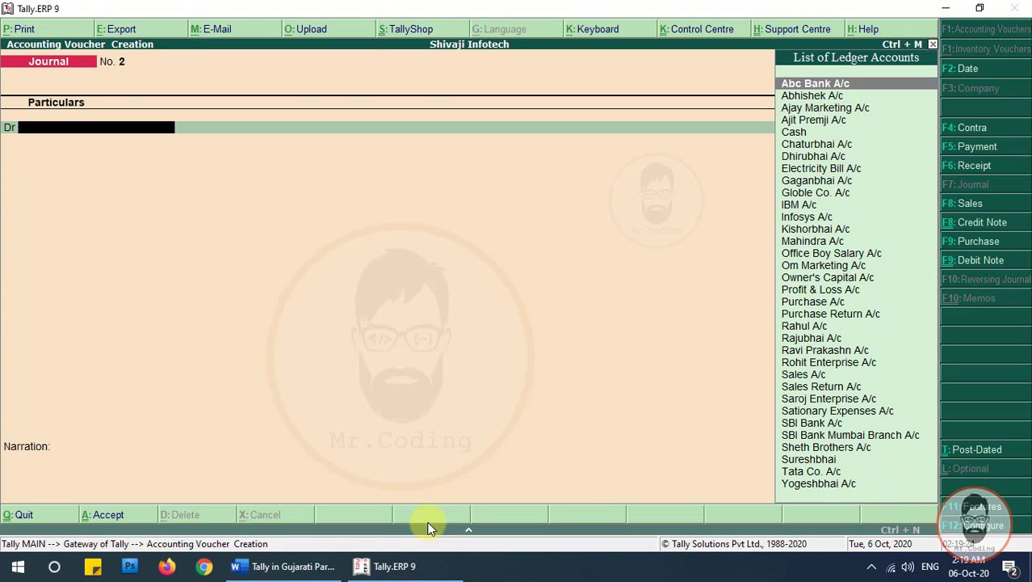
Switch to the Word document and read transaction 2 about the owner's deposit into ABC Bank.
{"action": "left_click", "coordinate": [264, 569]}
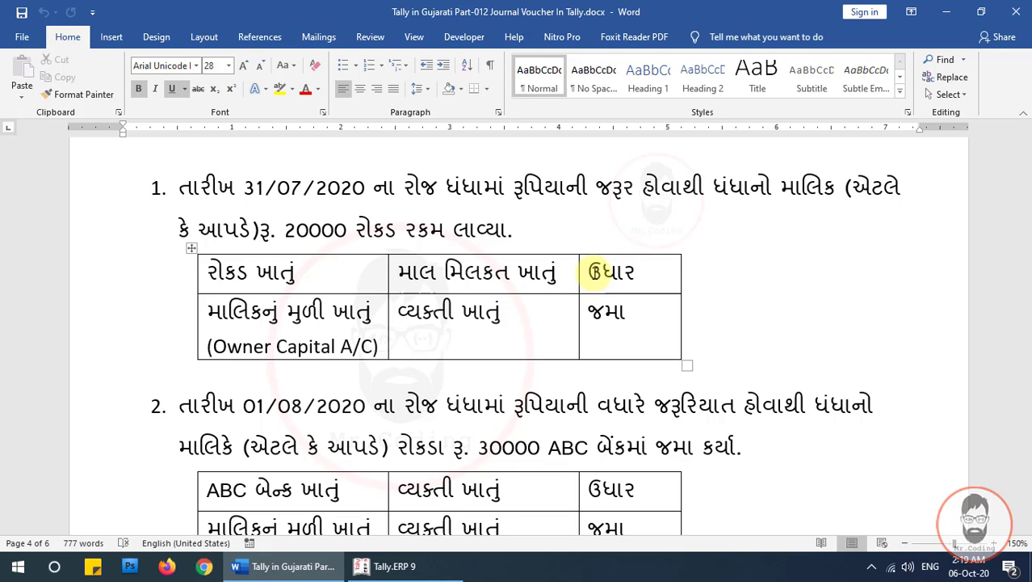
{"action": "scroll", "coordinate": [596, 272], "scroll_direction": "down", "scroll_amount": 3}
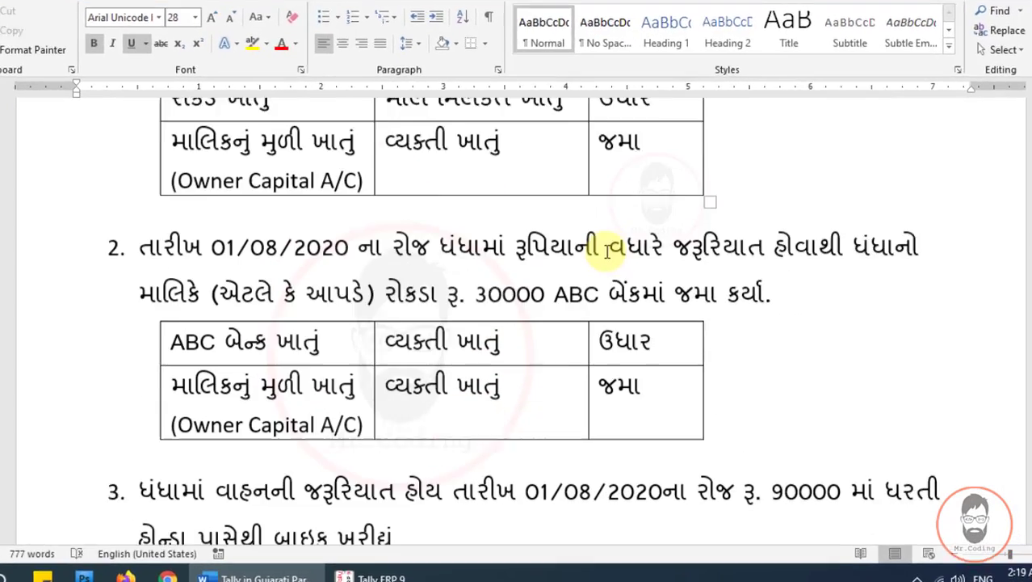
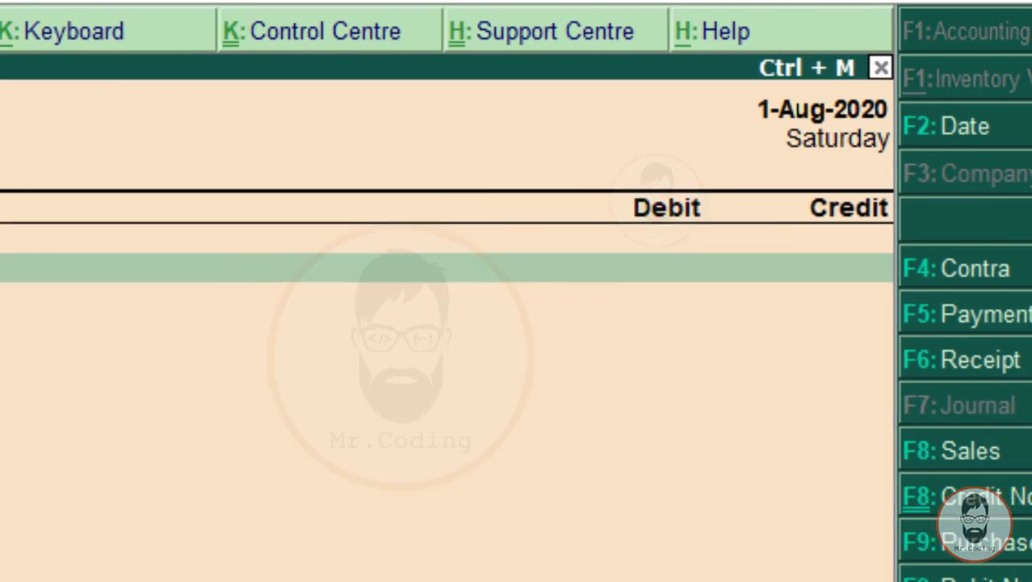
Debit the Abc Bank A/c ledger with 300000 in the second journal voucher.
{"action": "type", "text": "abc"}
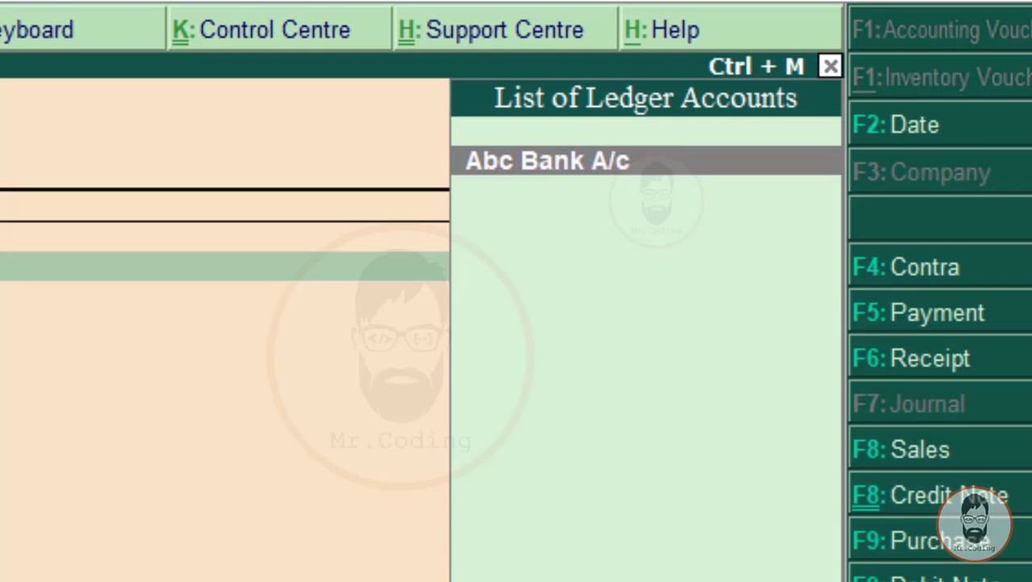
{"action": "key", "text": "Return"}
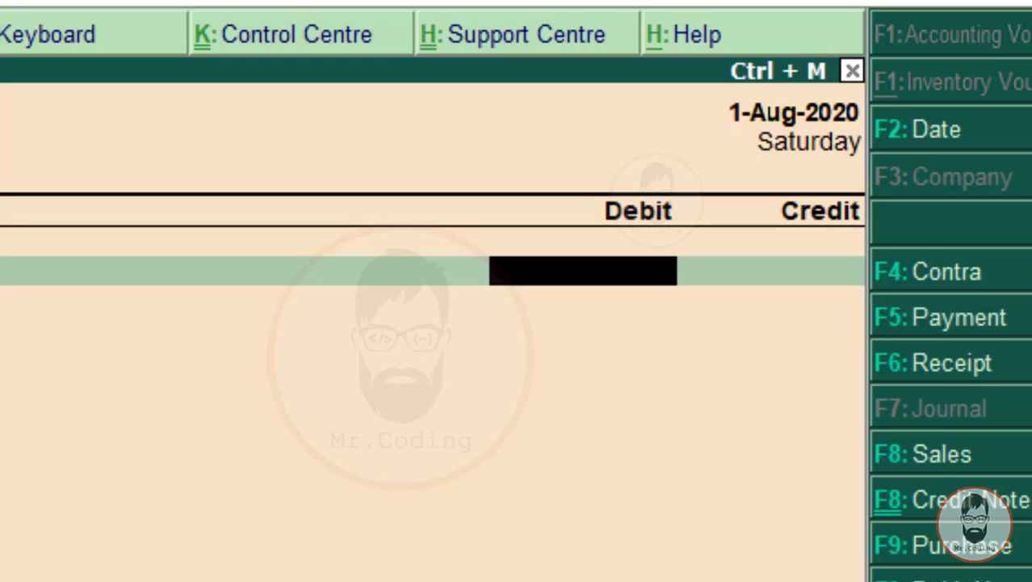
{"action": "type", "text": "3,00,00"}
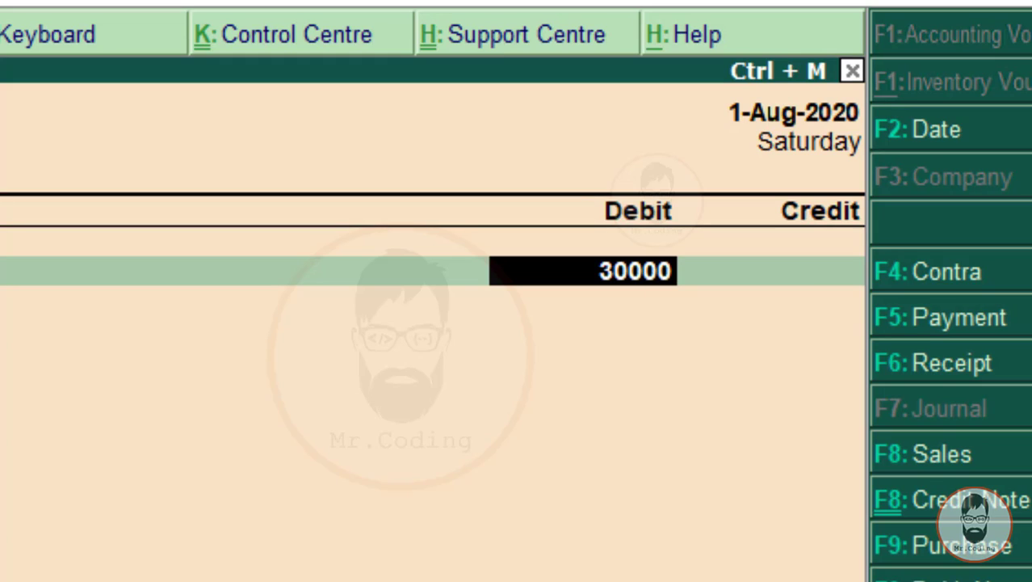
{"action": "type", "text": "0"}
{"action": "key", "text": "Return"}
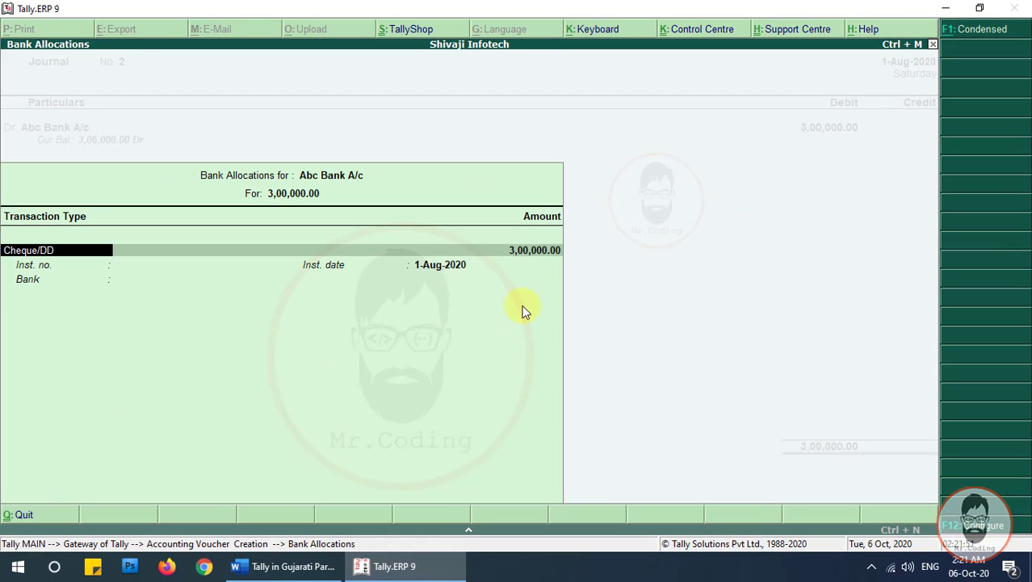
Accept the bank allocation as Cheque/DD with instrument date 1-Aug-2020, no instrument number and bank Not Applicable.
{"action": "key", "text": "Return"}
{"action": "key", "text": "Return"}
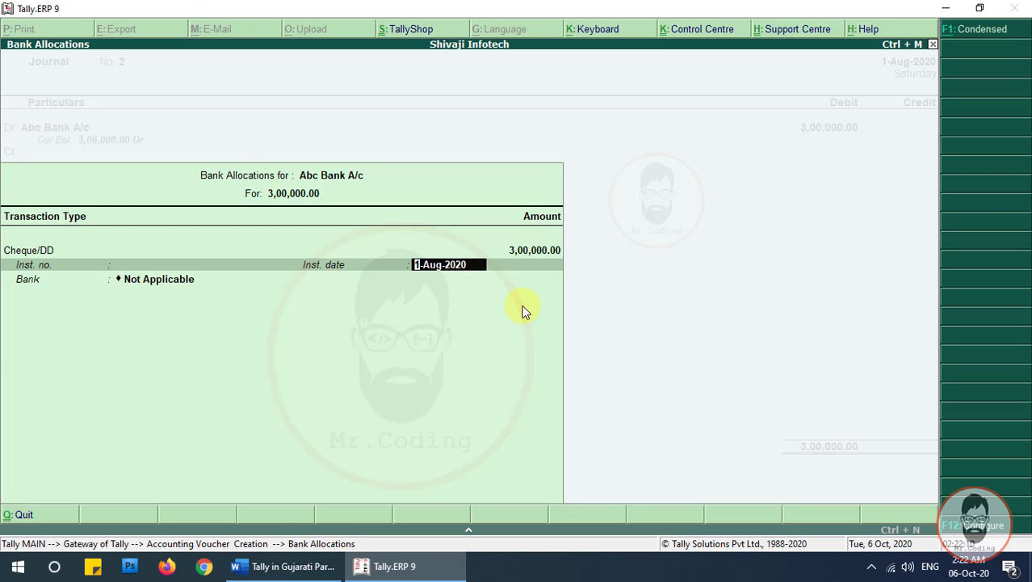
{"action": "key", "text": "Return"}
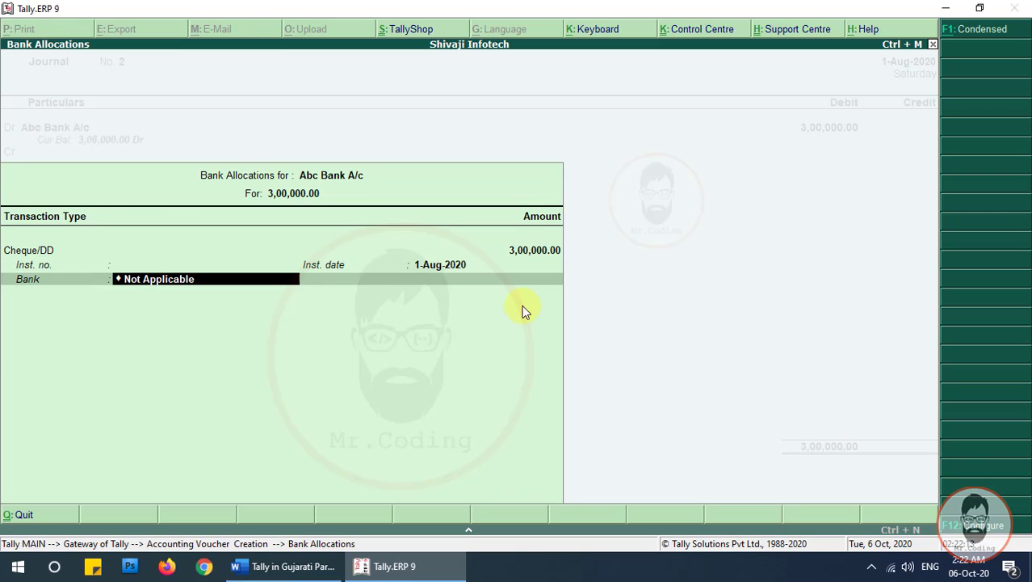
{"action": "key", "text": "Return"}
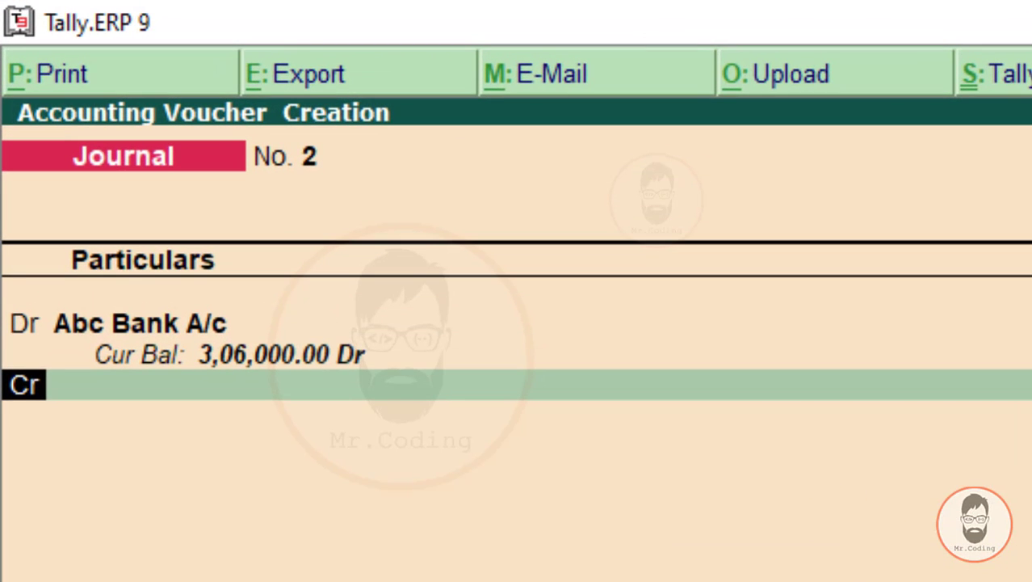
Credit Owner's Capital A/c with 3,00,000.00, leave the narration empty and save the second journal voucher.
{"action": "key", "text": "Return"}
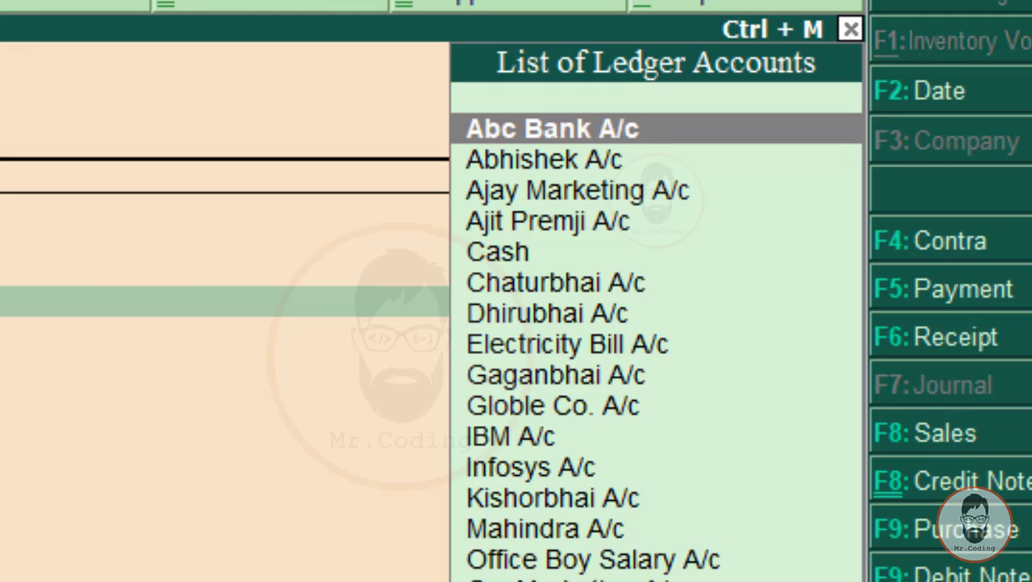
{"action": "type", "text": "o"}
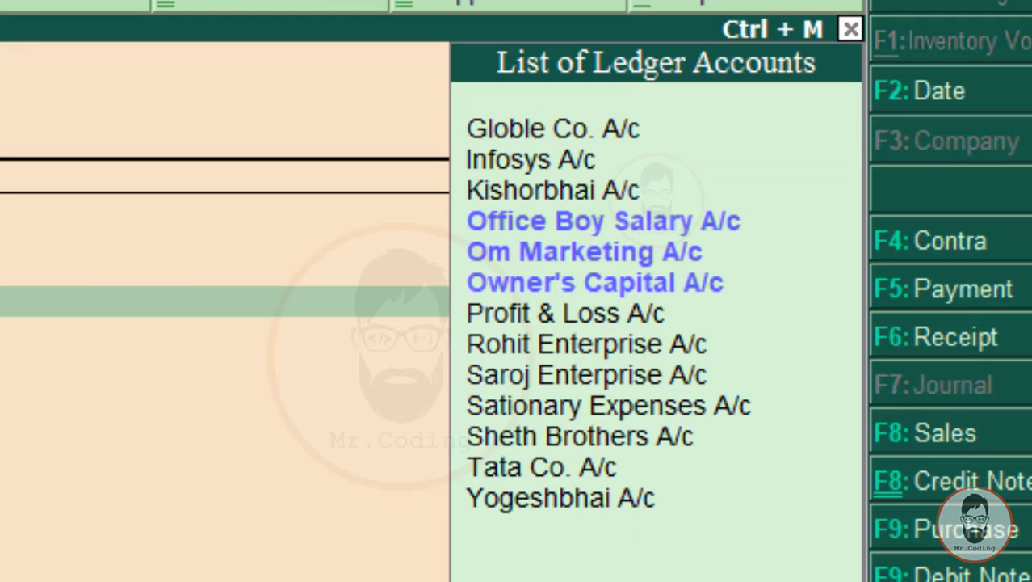
{"action": "key", "text": "Down"}
{"action": "key", "text": "Down"}
{"action": "key", "text": "Down"}
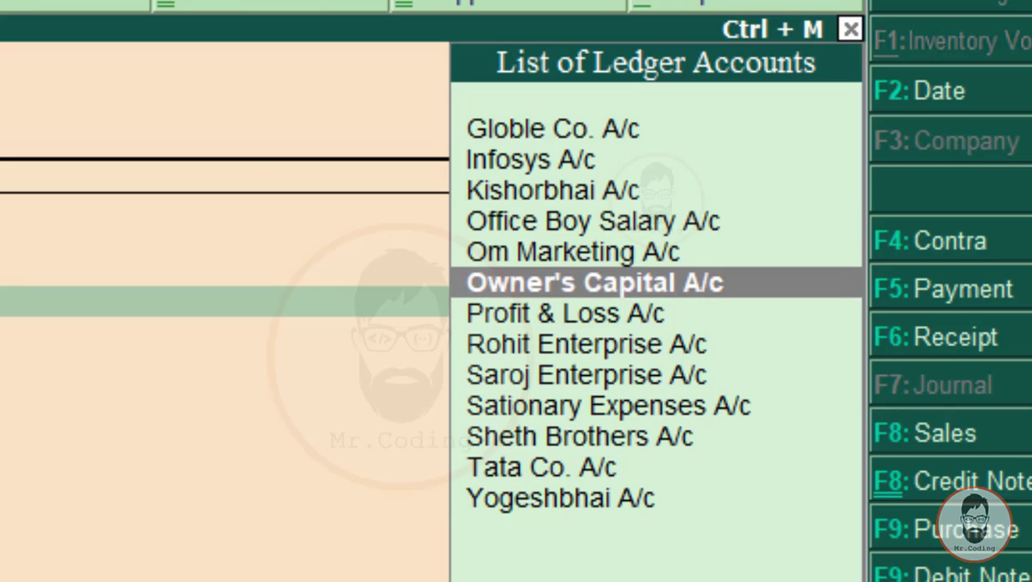
{"action": "key", "text": "Return"}
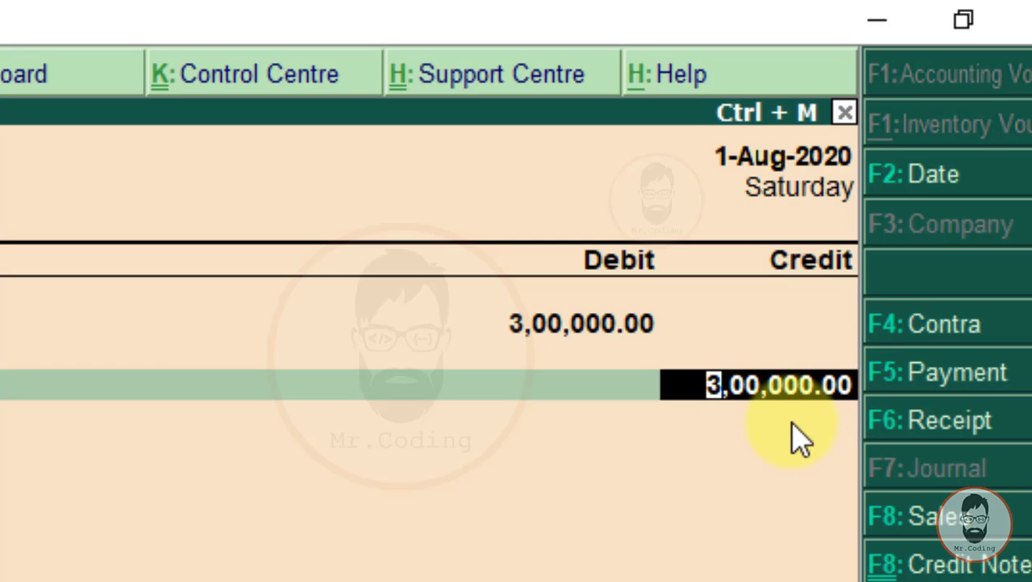
{"action": "key", "text": "Return"}
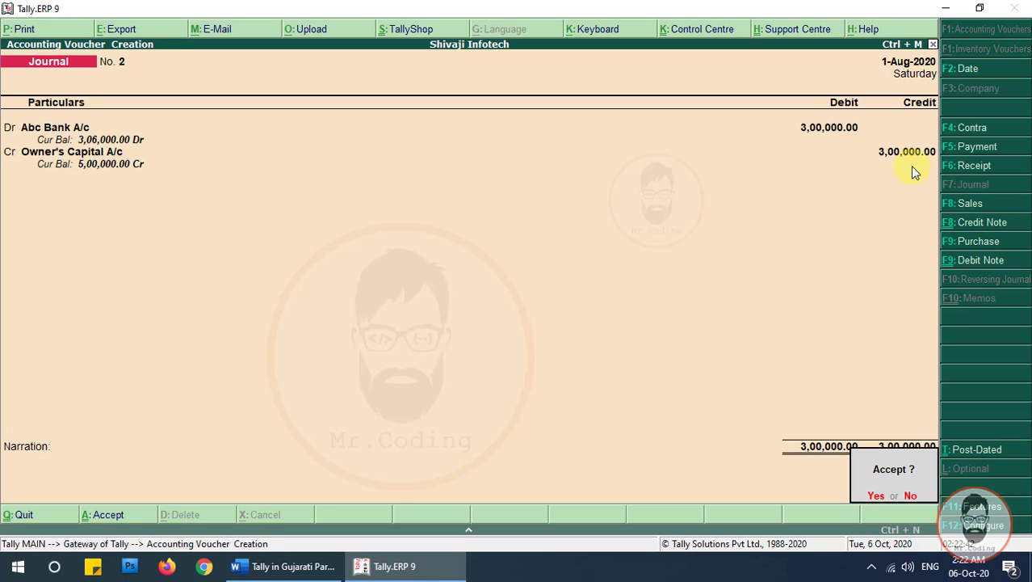
{"action": "key", "text": "Return"}
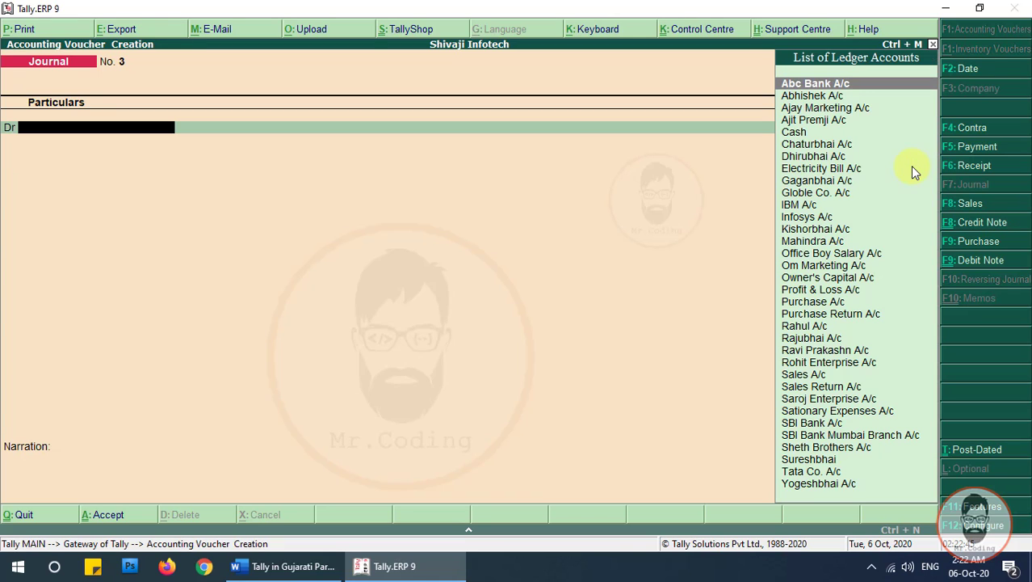
Switch to the Word document and read transaction 3 about the bike purchase, including its debit and credit accounts.
{"action": "left_click", "coordinate": [243, 566]}
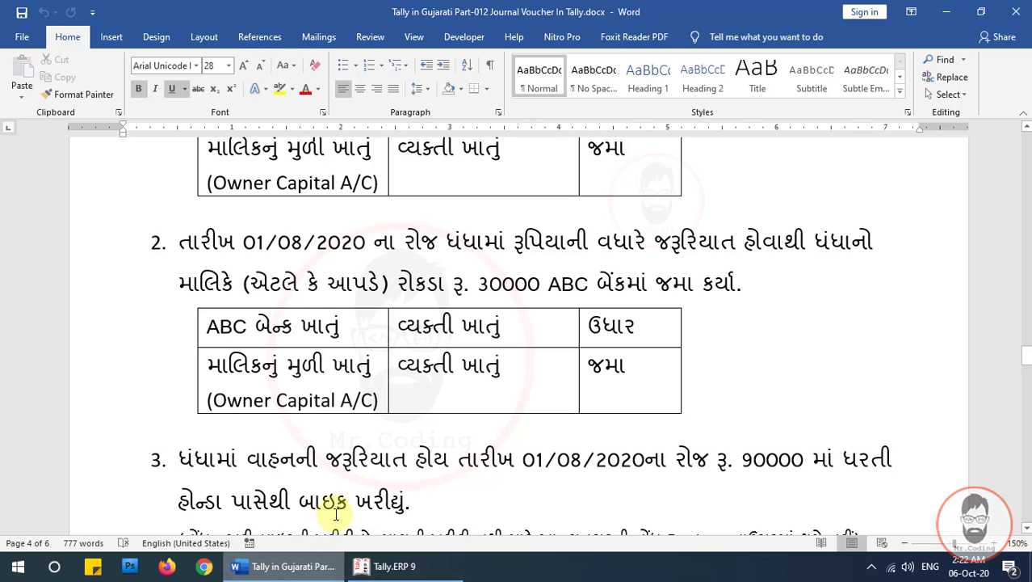
{"action": "scroll", "coordinate": [357, 278], "scroll_direction": "down", "scroll_amount": 3}
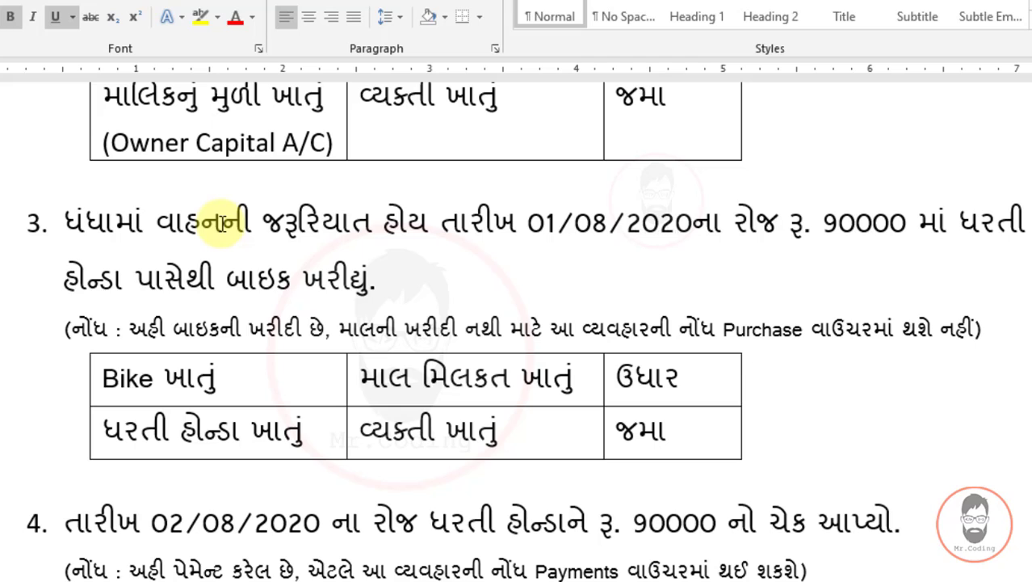
{"action": "left_click_drag", "start_coordinate": [66, 218], "coordinate": [378, 289]}
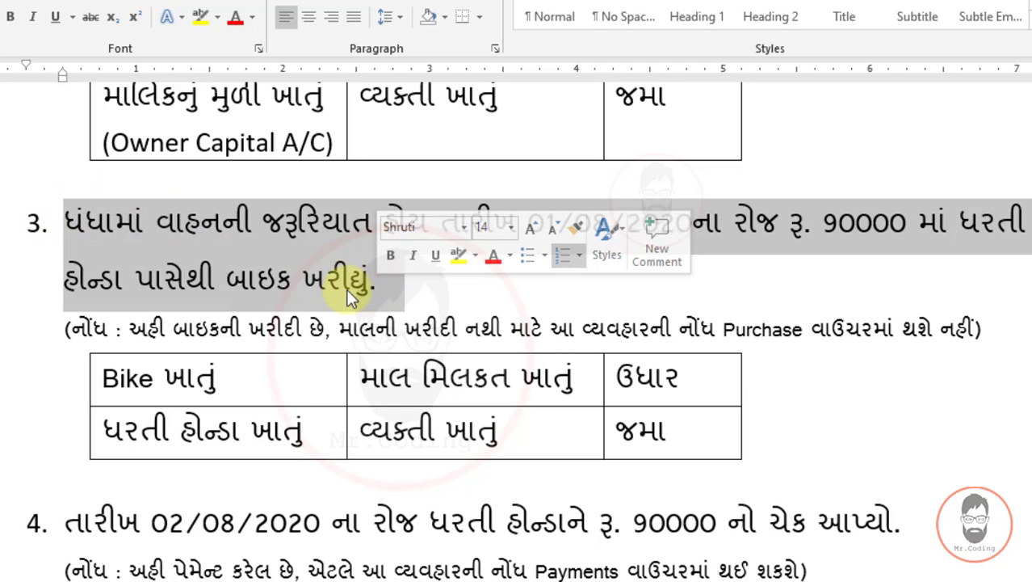
{"action": "left_click", "coordinate": [349, 279]}
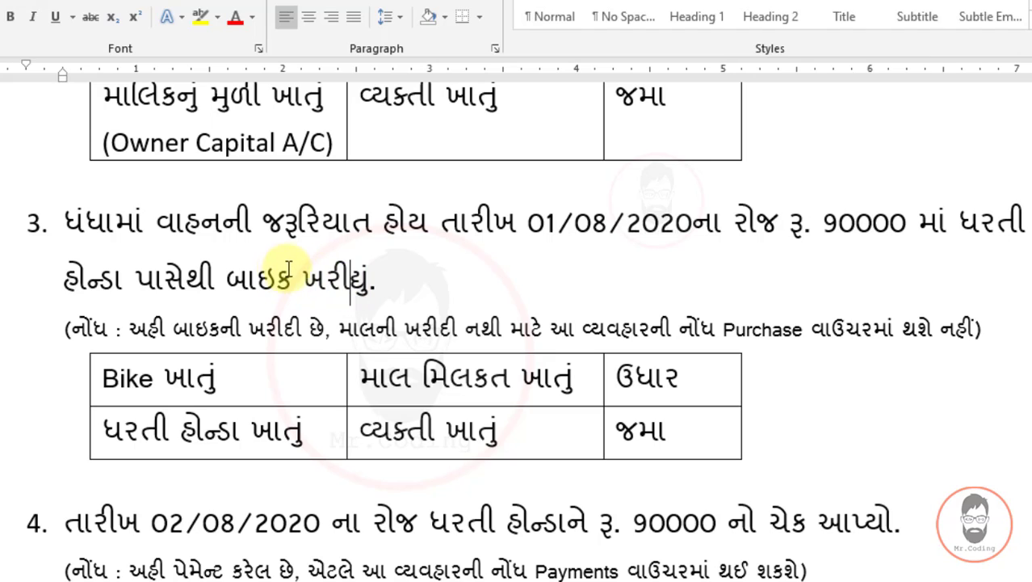
{"action": "left_click", "coordinate": [399, 276]}
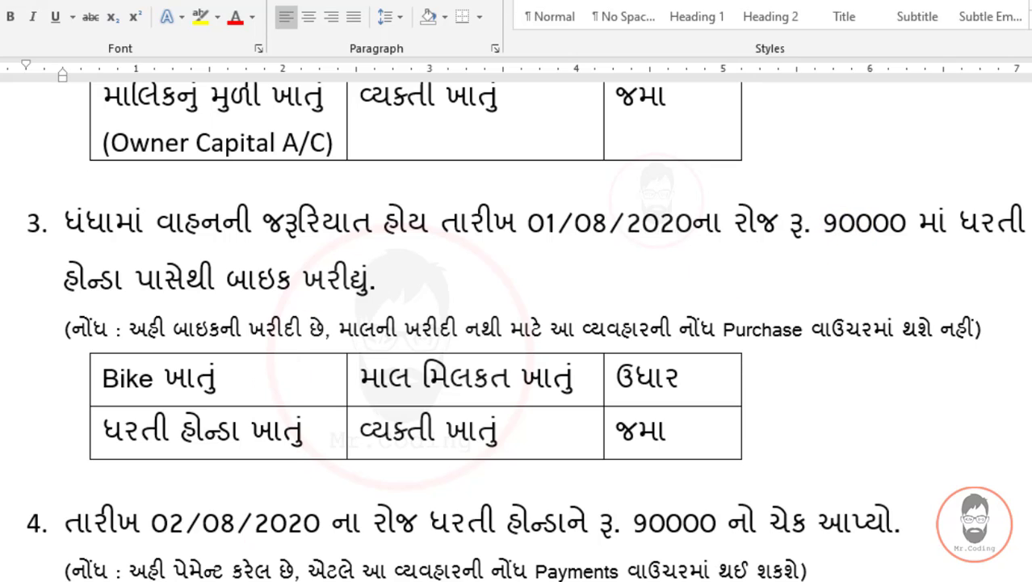
Switch back to Tally.ERP 9 and set the third journal voucher's date to 1-8-2020.
{"action": "left_click", "coordinate": [404, 557]}
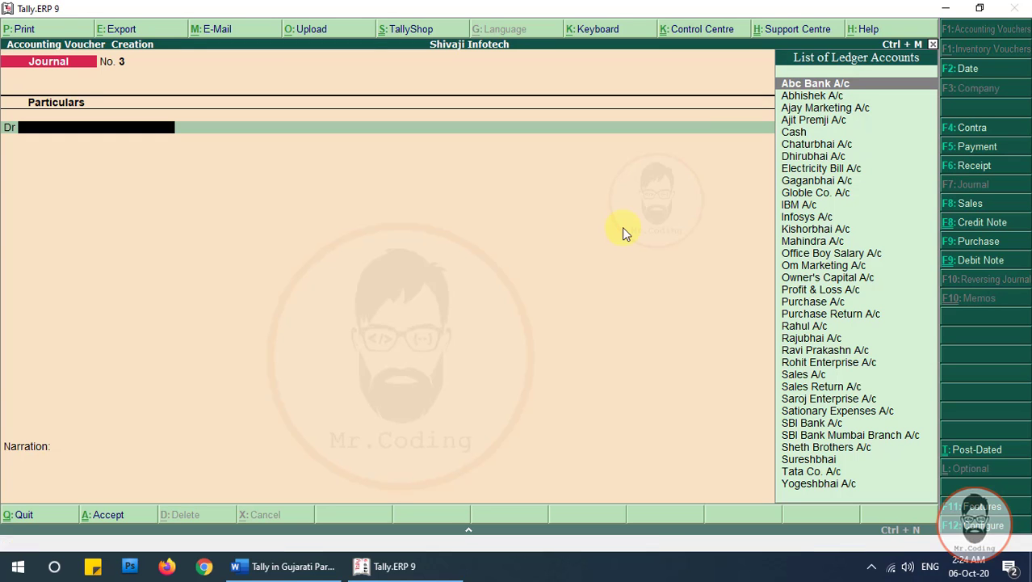
{"action": "key", "text": "F2"}
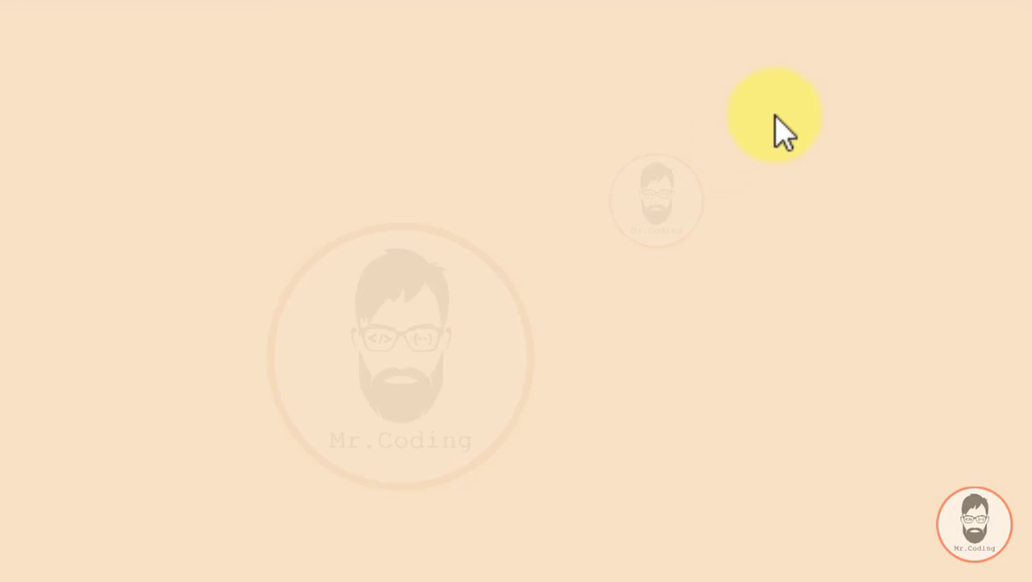
{"action": "type", "text": "1-8-2020"}
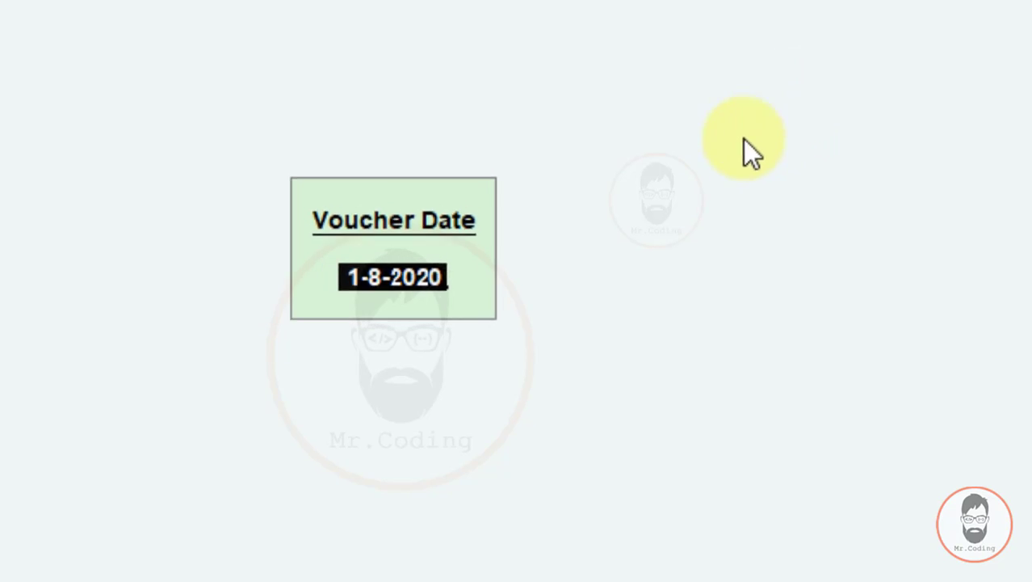
{"action": "key", "text": "Return"}
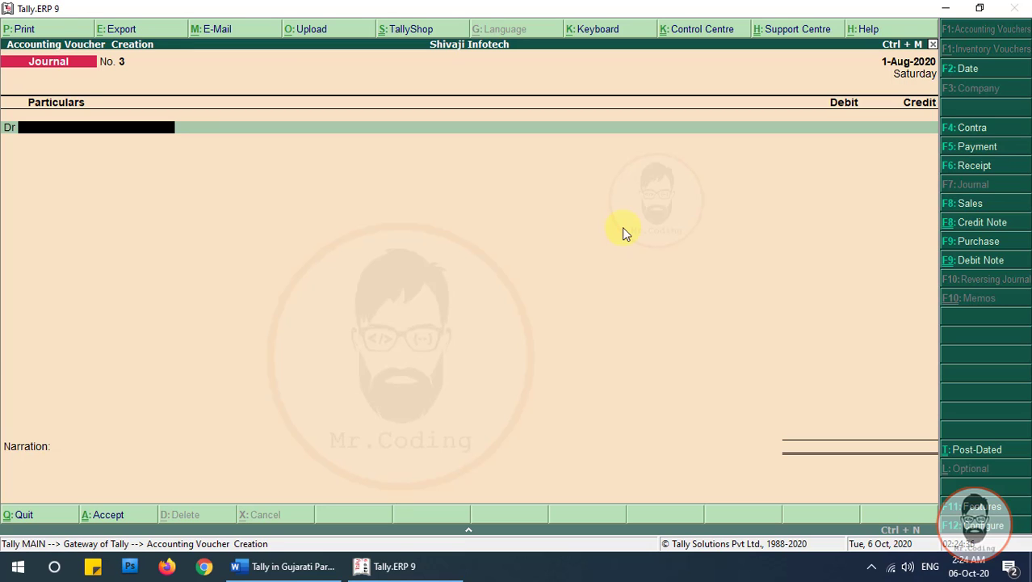
Start a new ledger from the voucher's debit line, named Bike A/c with no alias, under the Fixed Assets group.
{"action": "key", "text": "space"}
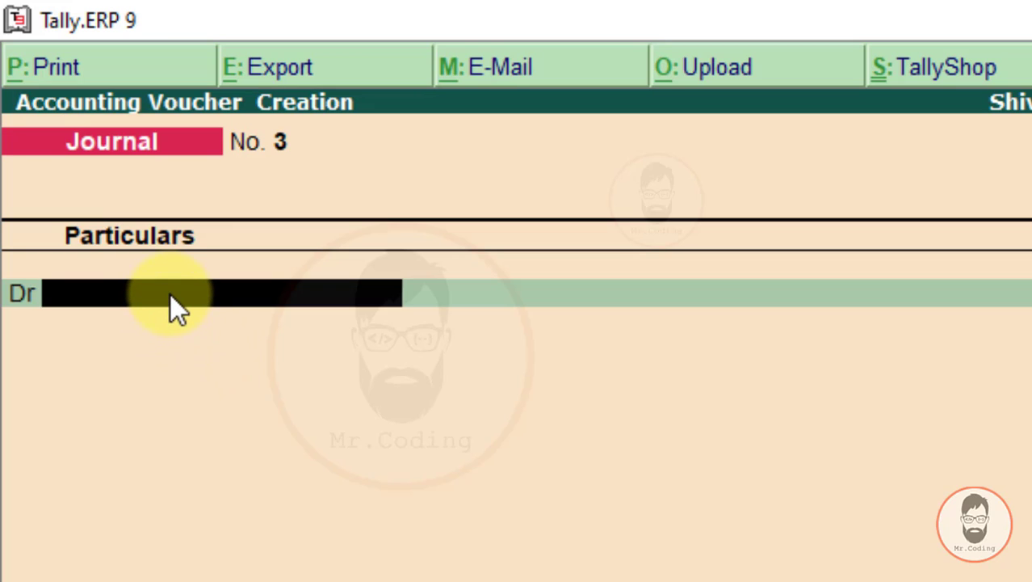
{"action": "key", "text": "alt+c"}
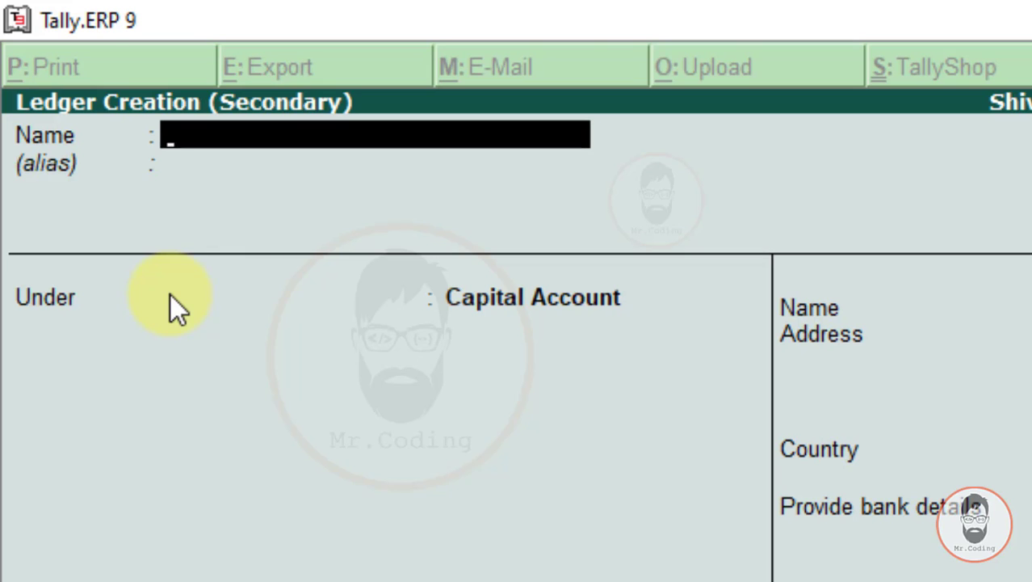
{"action": "type", "text": "Bike A/c"}
{"action": "key", "text": "Return"}
{"action": "key", "text": "Return"}
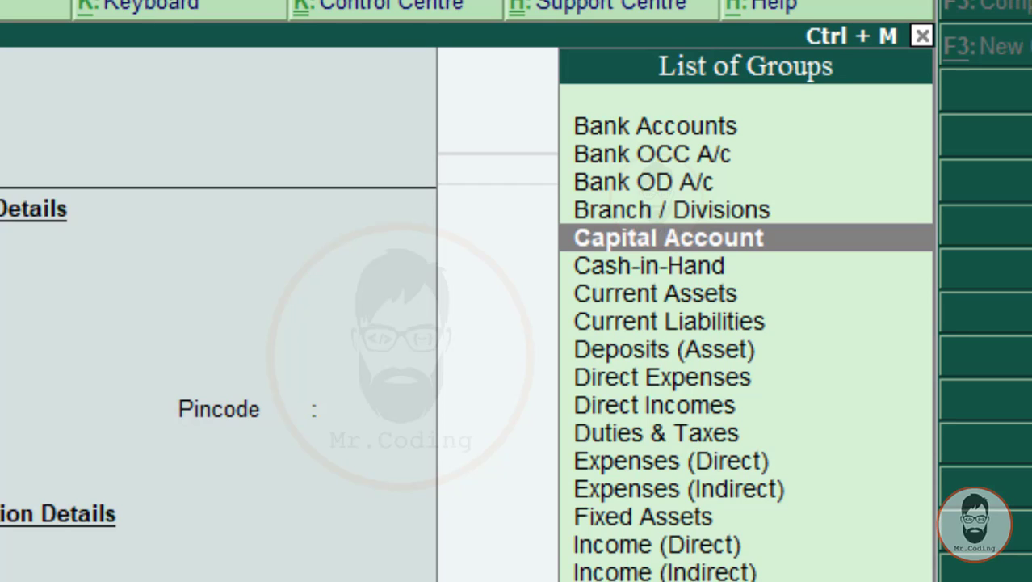
{"action": "key", "text": "Down"}
{"action": "key", "text": "Down"}
{"action": "key", "text": "Down"}
{"action": "key", "text": "Down"}
{"action": "key", "text": "Down"}
{"action": "key", "text": "Down"}
{"action": "key", "text": "Down"}
{"action": "key", "text": "Down"}
{"action": "key", "text": "Down"}
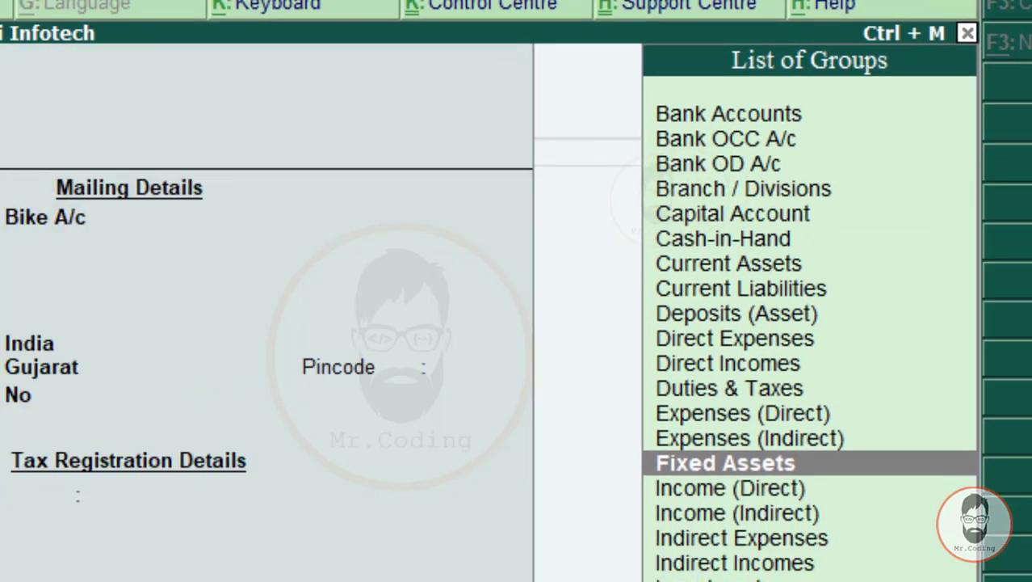
{"action": "key", "text": "Return"}
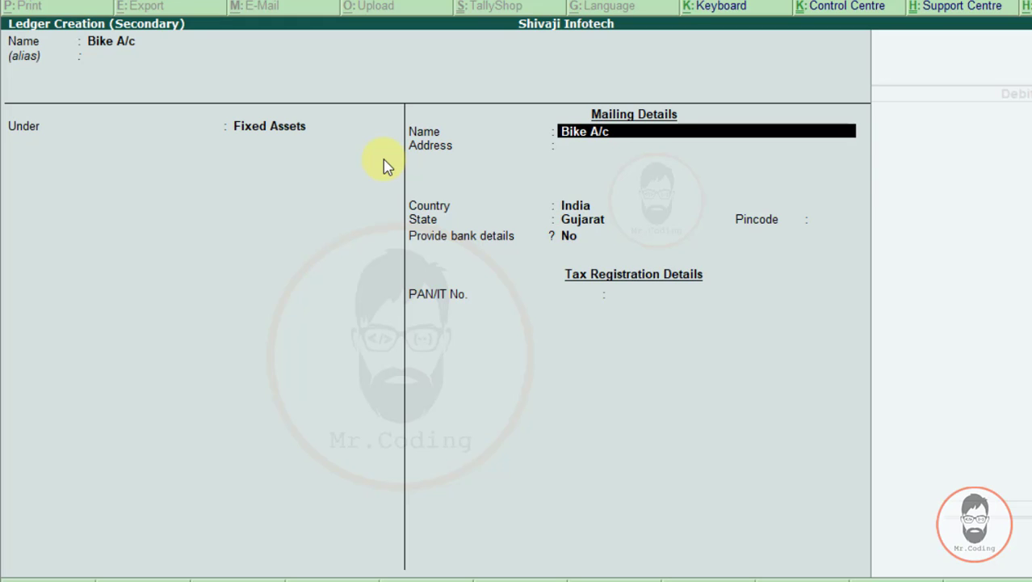
Keep the default mailing details with bank details set to No and save the Bike A/c ledger.
{"action": "key", "text": "Return"}
{"action": "key", "text": "Return"}
{"action": "key", "text": "Return"}
{"action": "key", "text": "Return"}
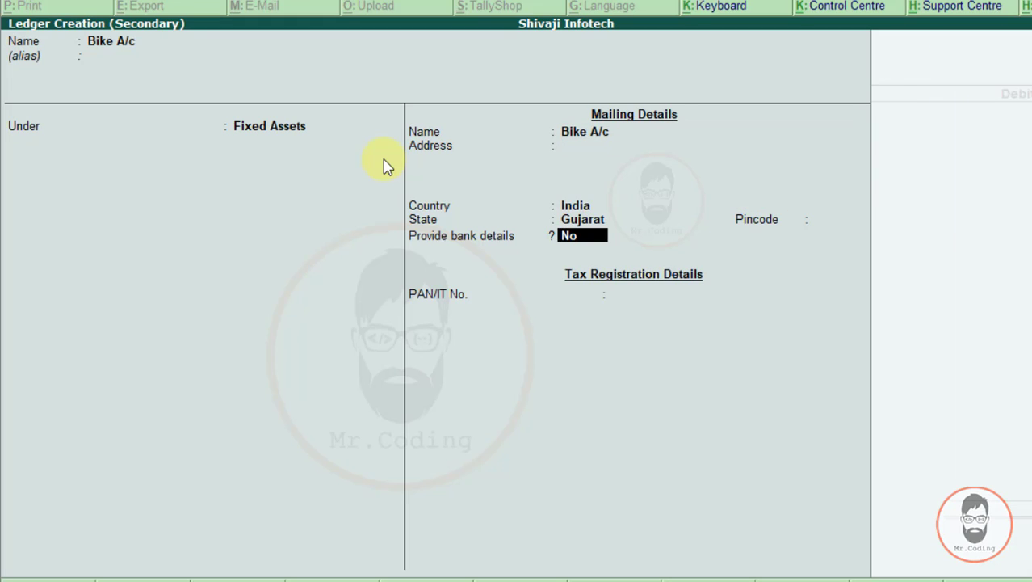
{"action": "key", "text": "Return"}
{"action": "key", "text": "Return"}
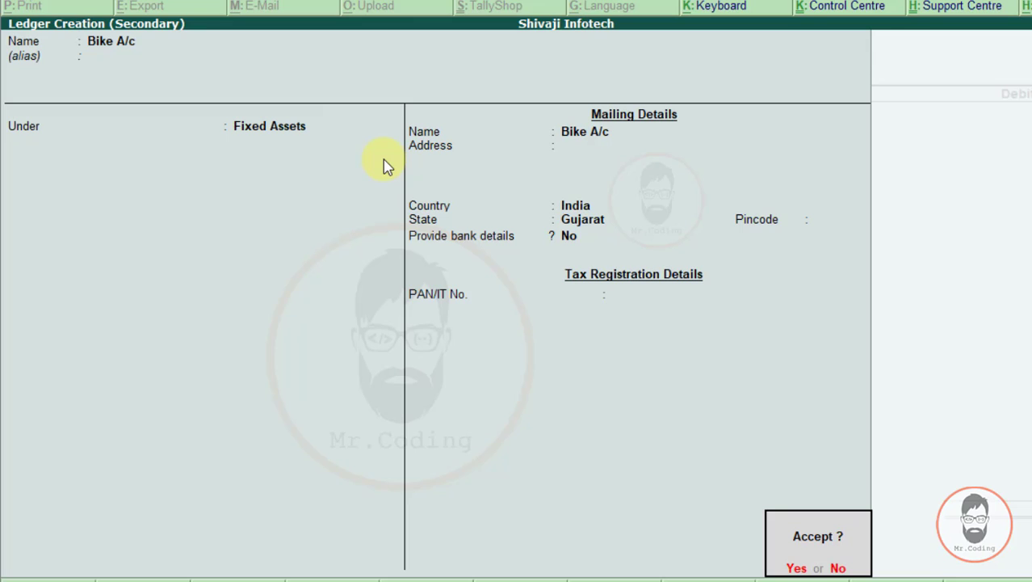
{"action": "key", "text": "Return"}
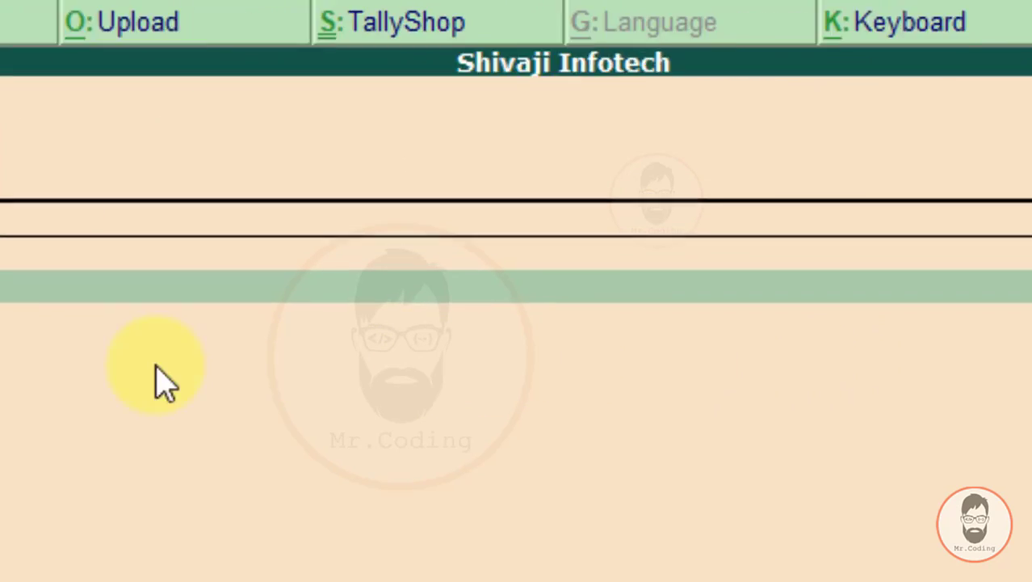
Debit Bike A/c with 90000 and go on to the ledger selection of the credit line.
{"action": "type", "text": "9000"}
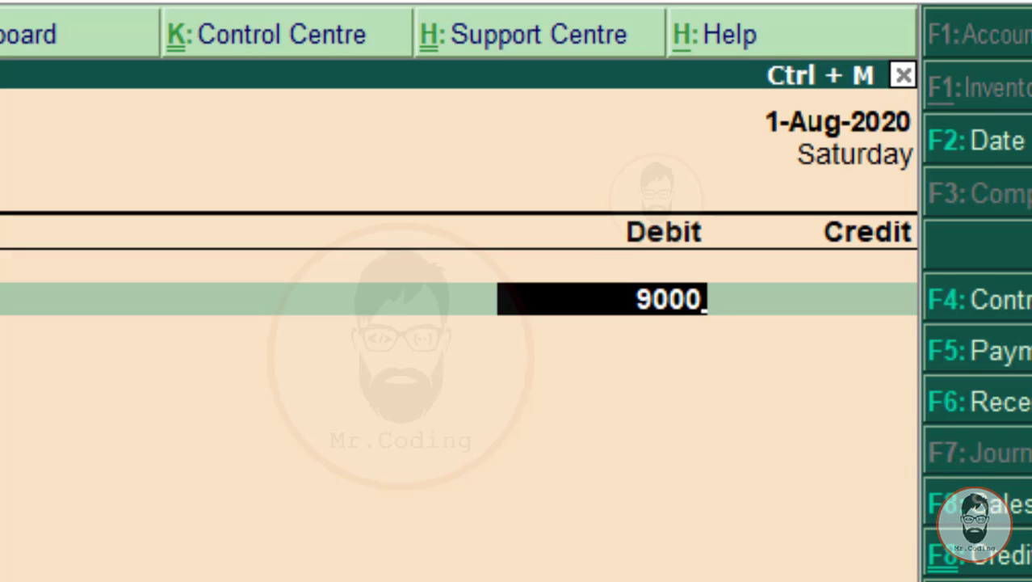
{"action": "type", "text": "0"}
{"action": "key", "text": "Return"}
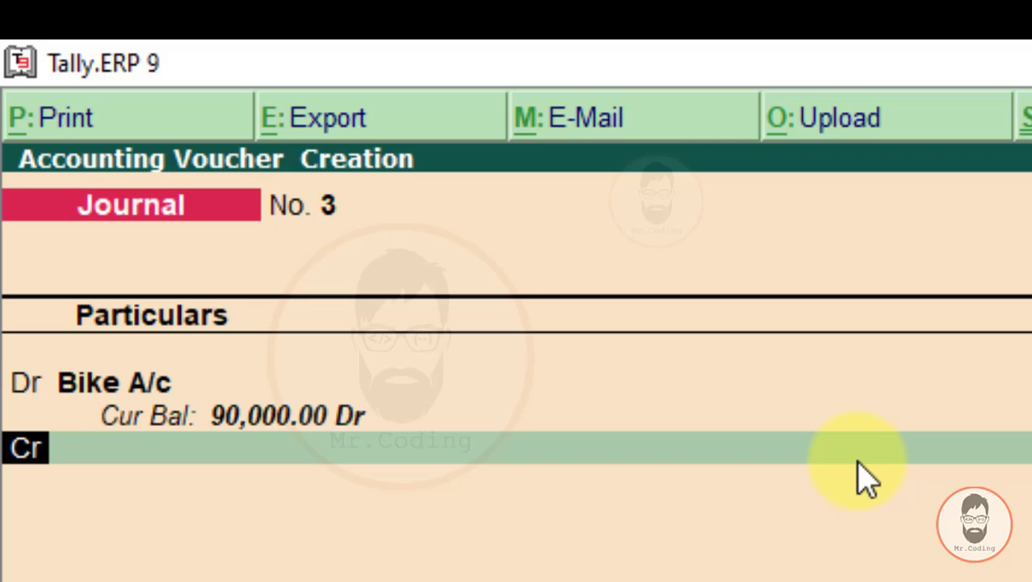
{"action": "key", "text": "Return"}
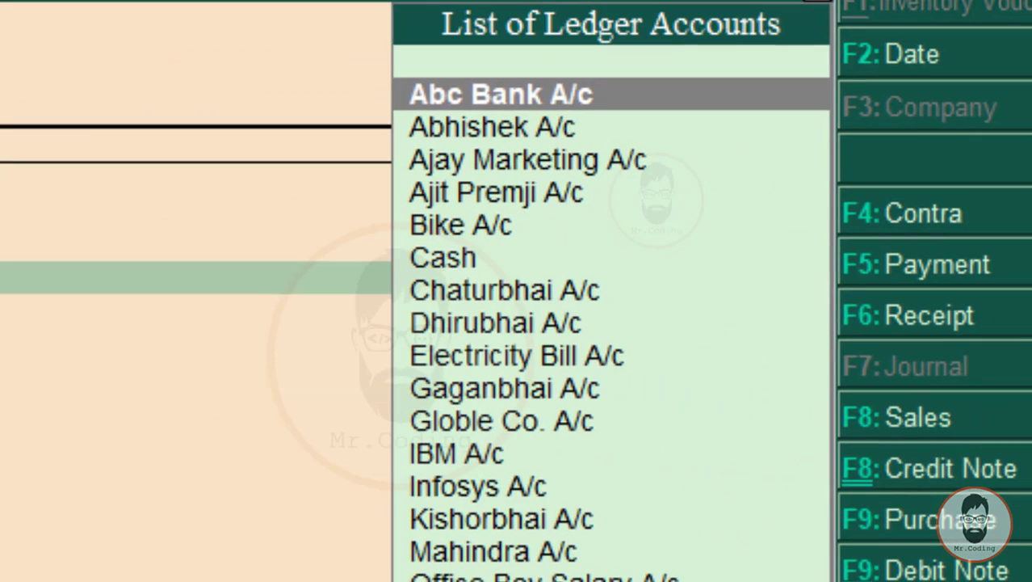
Look through the list of ledger accounts for an existing Dharti Honda account.
{"action": "key", "text": "Down"}
{"action": "key", "text": "Down"}
{"action": "key", "text": "Down"}
{"action": "key", "text": "Down"}
{"action": "key", "text": "Down"}
{"action": "key", "text": "Down"}
{"action": "key", "text": "Down"}
{"action": "key", "text": "Down"}
{"action": "key", "text": "Down"}
{"action": "key", "text": "Down"}
{"action": "key", "text": "Down"}
{"action": "key", "text": "Down"}
{"action": "key", "text": "Down"}
{"action": "key", "text": "Down"}
{"action": "key", "text": "Down"}
{"action": "key", "text": "Up"}
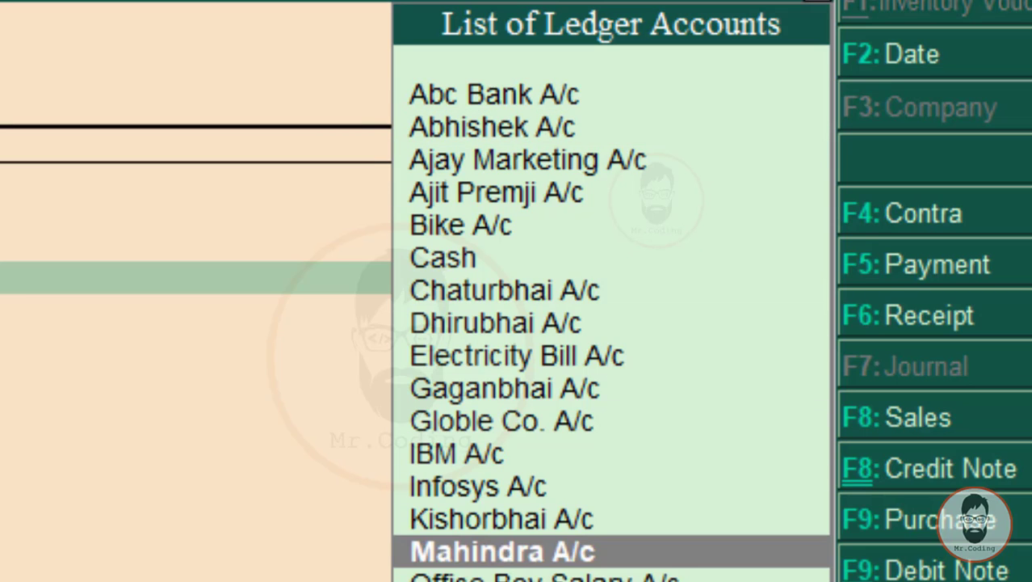
{"action": "key", "text": "Up"}
{"action": "key", "text": "Up"}
{"action": "key", "text": "Up"}
{"action": "key", "text": "Up"}
{"action": "key", "text": "Up"}
{"action": "key", "text": "Up"}
{"action": "key", "text": "Up"}
{"action": "key", "text": "Up"}
{"action": "key", "text": "Up"}
{"action": "key", "text": "Up"}
{"action": "key", "text": "Up"}
{"action": "key", "text": "Up"}
{"action": "key", "text": "Up"}
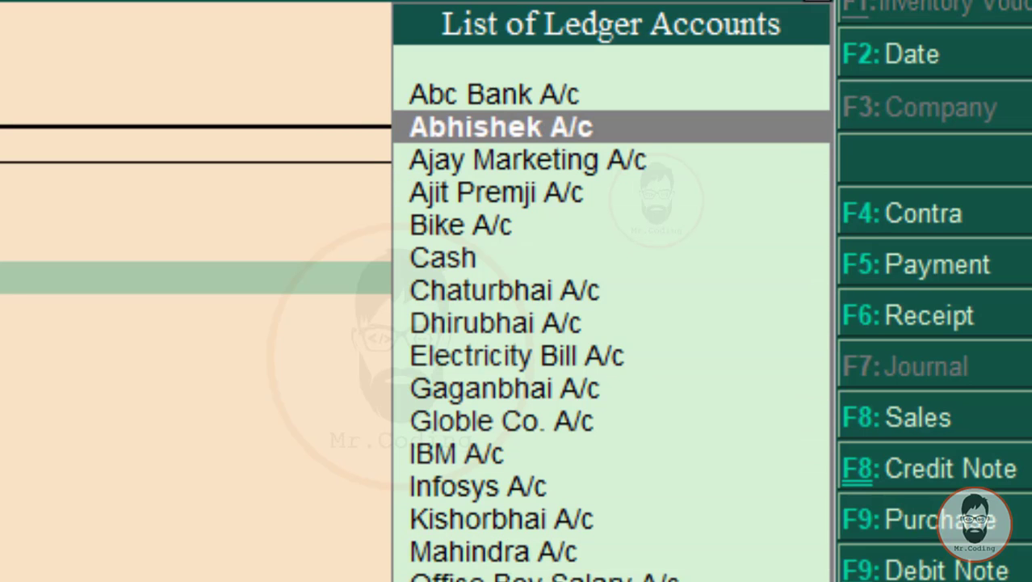
{"action": "key", "text": "Up"}
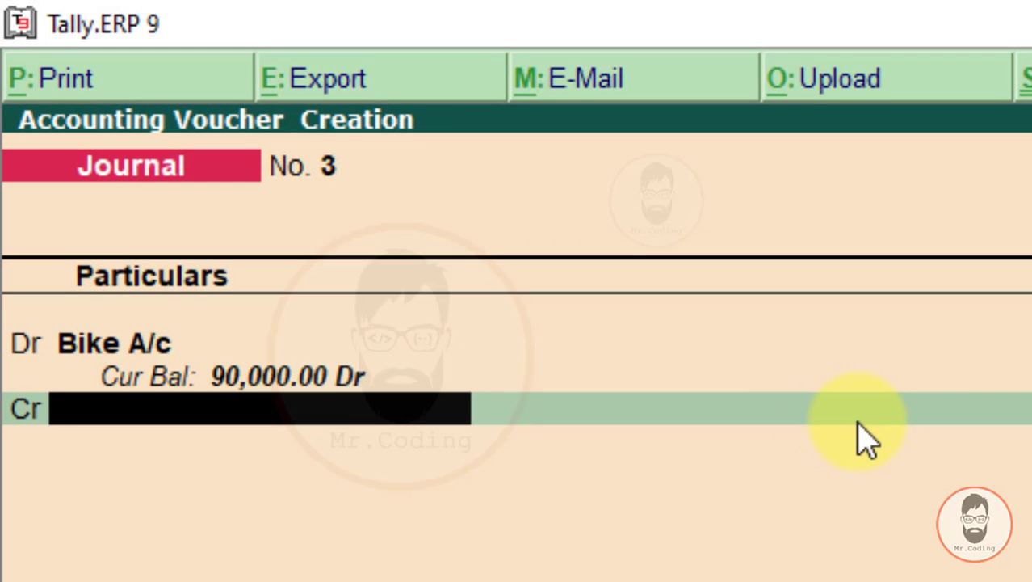
Start a new ledger from the credit line, named Dharti Honda A/c with no alias, under the Current Liabilities group.
{"action": "key", "text": "alt+c"}
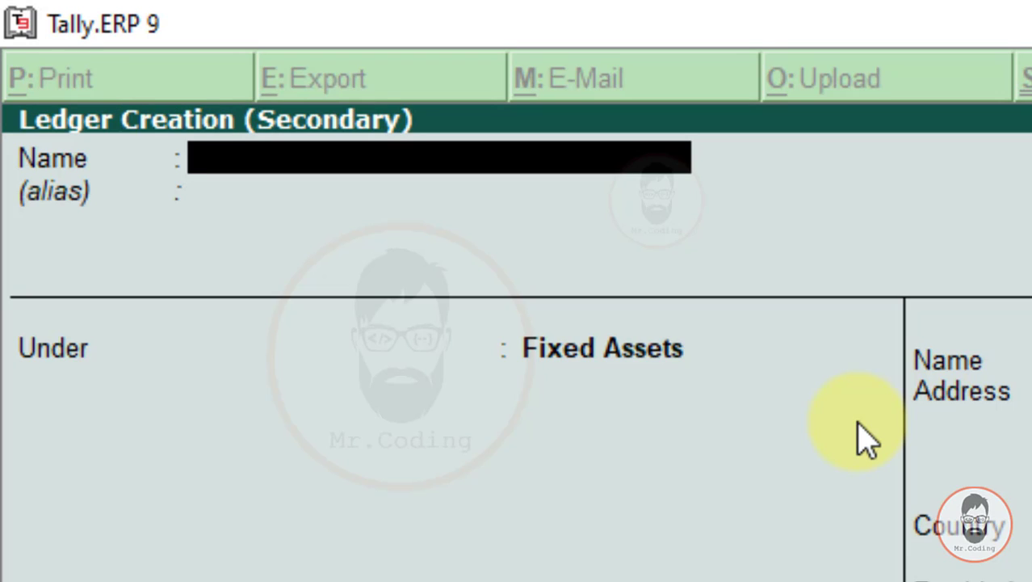
{"action": "type", "text": "Dharti Honda A/c"}
{"action": "key", "text": "Return"}
{"action": "key", "text": "Return"}
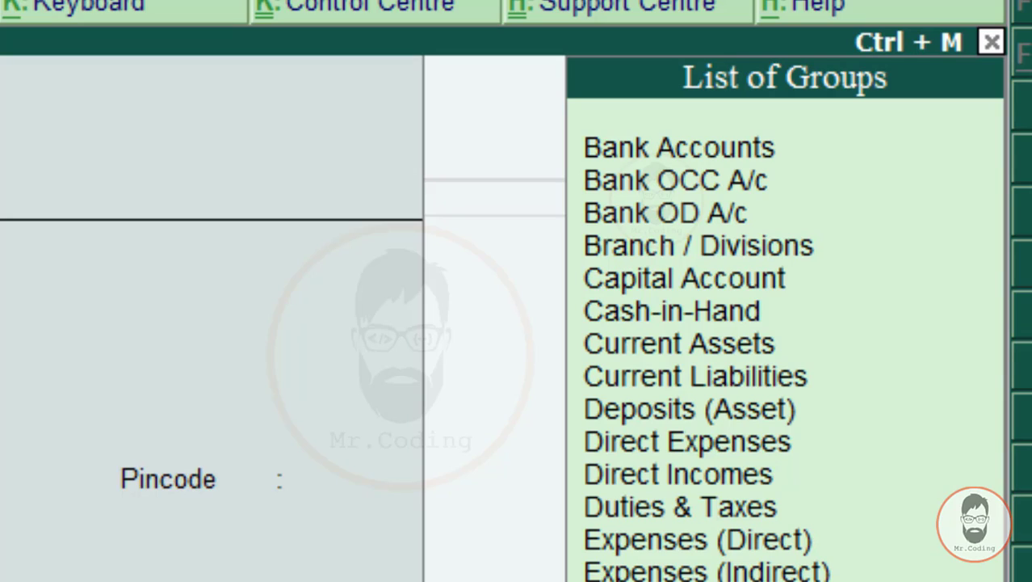
{"action": "key", "text": "Up"}
{"action": "key", "text": "Up"}
{"action": "key", "text": "Up"}
{"action": "key", "text": "Up"}
{"action": "key", "text": "Up"}
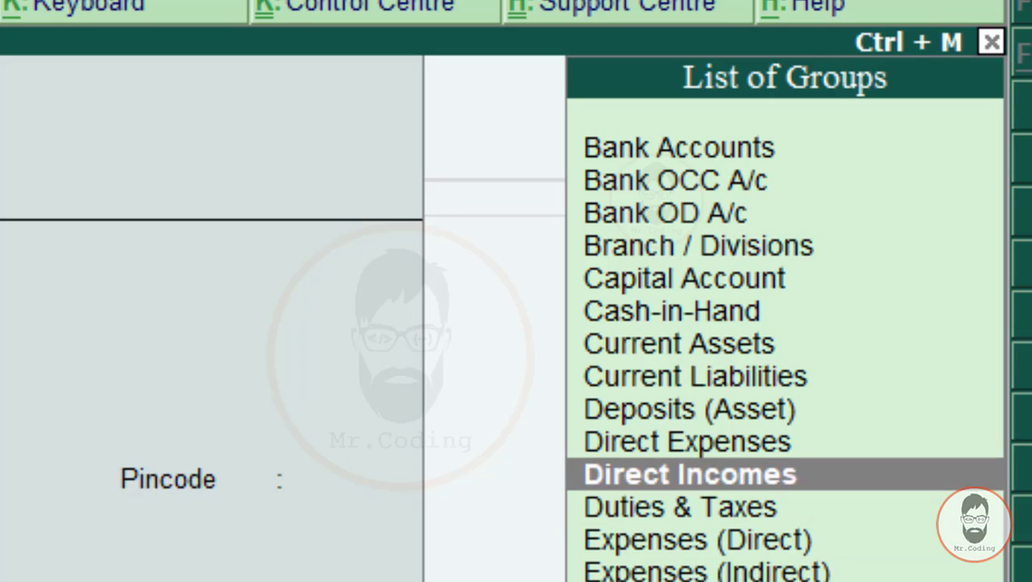
{"action": "key", "text": "Up"}
{"action": "key", "text": "Up"}
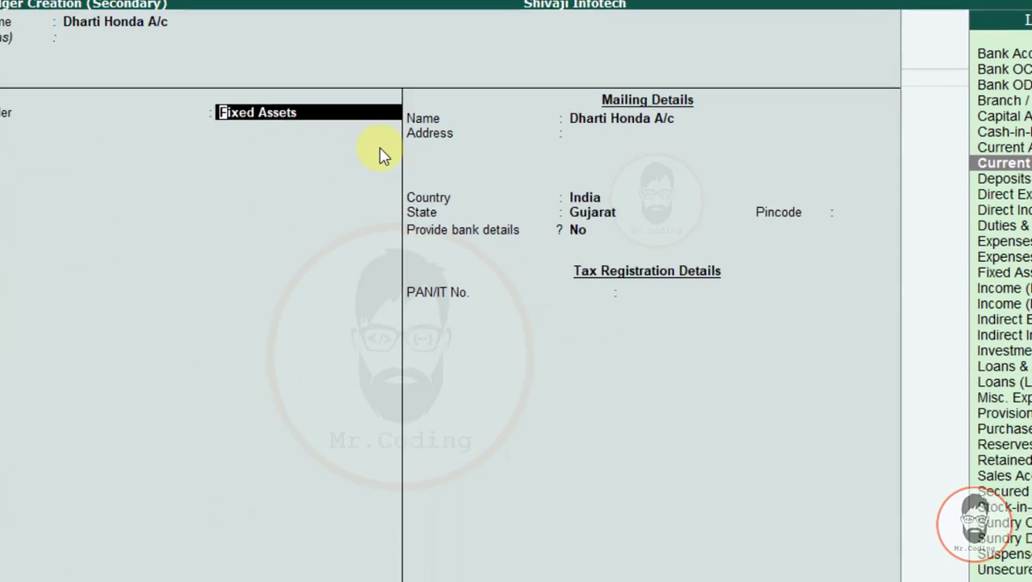
{"action": "key", "text": "Return"}
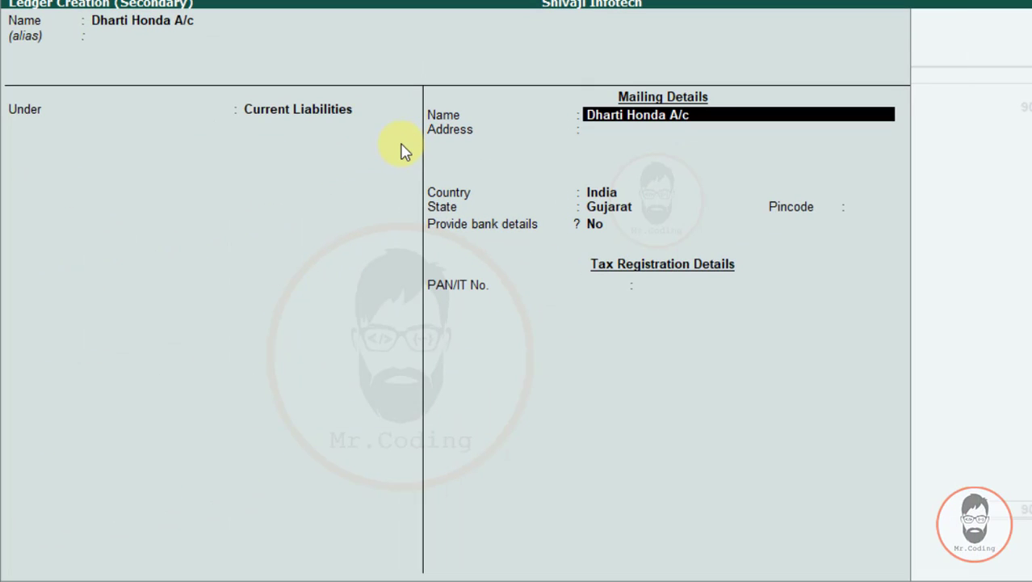
Keep the default mailing details with bank details set to No and save the Dharti Honda A/c ledger.
{"action": "key", "text": "Return"}
{"action": "key", "text": "Return"}
{"action": "key", "text": "Return"}
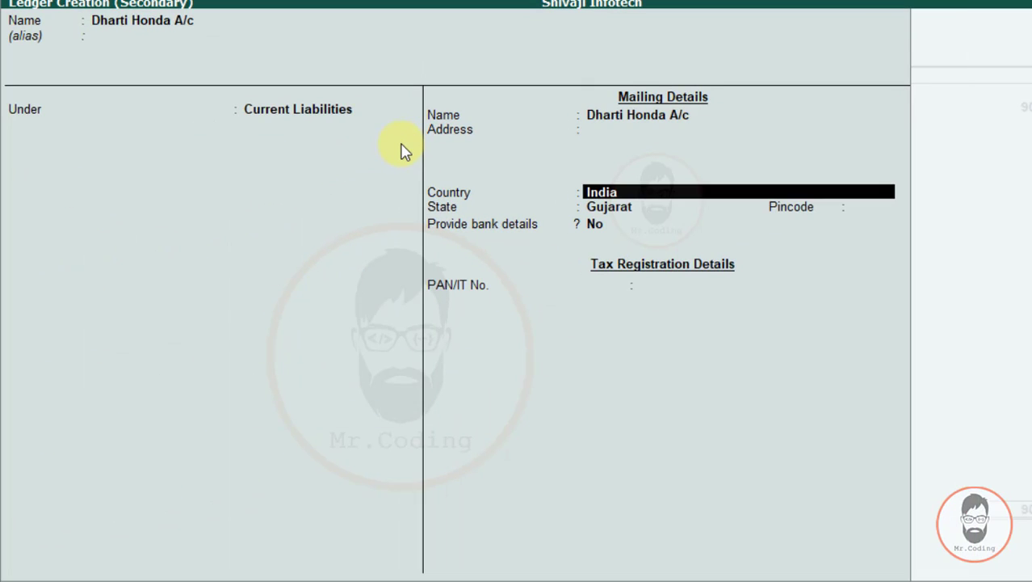
{"action": "key", "text": "Return"}
{"action": "key", "text": "Return"}
{"action": "key", "text": "Return"}
{"action": "key", "text": "Return"}
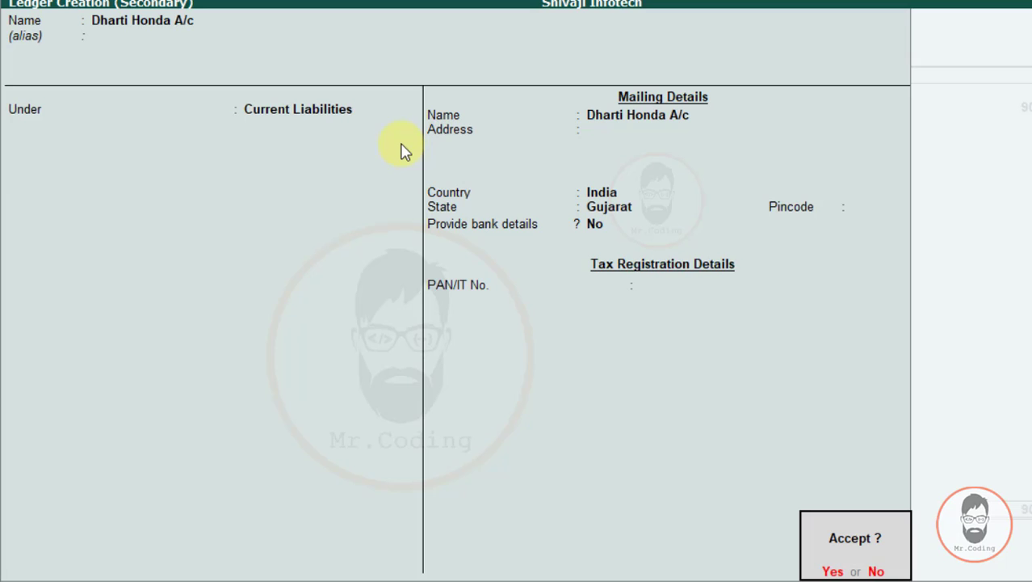
{"action": "key", "text": "Return"}
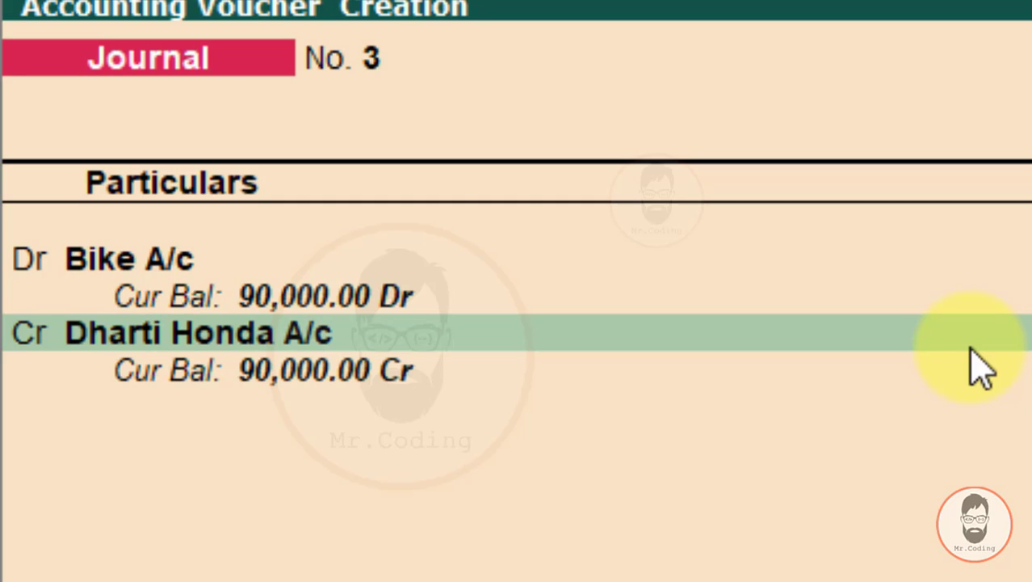
Credit Dharti Honda A/c with 90,000.00, leave the narration empty and save the third journal voucher.
{"action": "key", "text": "Return"}
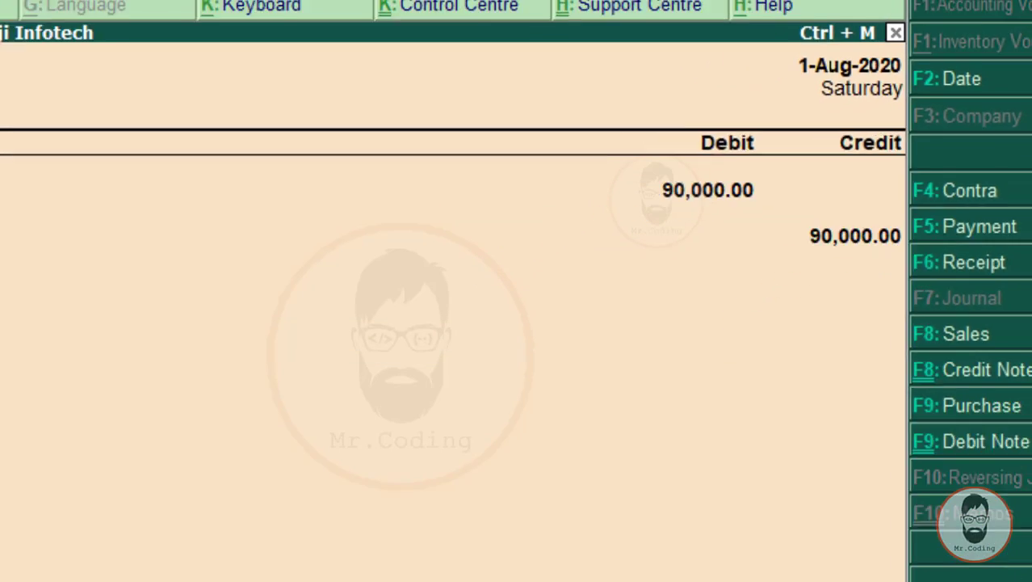
{"action": "key", "text": "Return"}
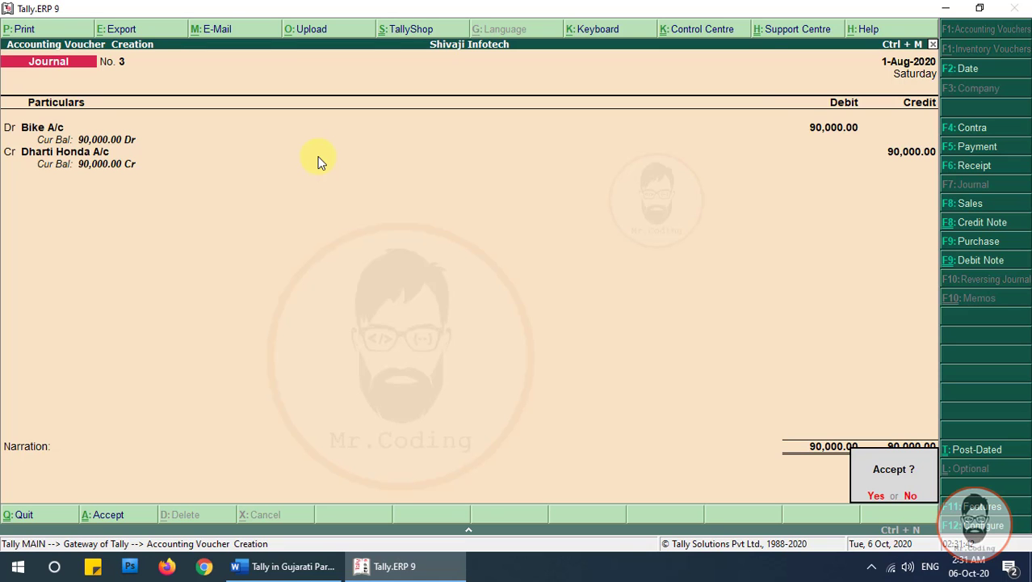
{"action": "key", "text": "Return"}
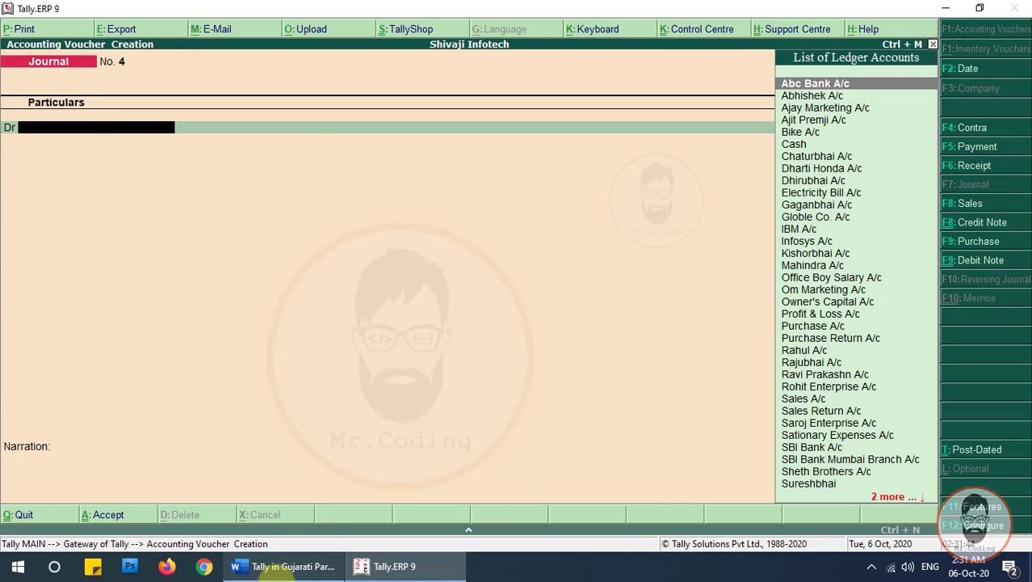
Read transaction 4 about the cheque payment to Dharti Honda in the Word document and return to Tally.ERP 9.
{"action": "left_click", "coordinate": [283, 566]}
{"action": "scroll", "coordinate": [306, 338], "scroll_direction": "down", "scroll_amount": 5}
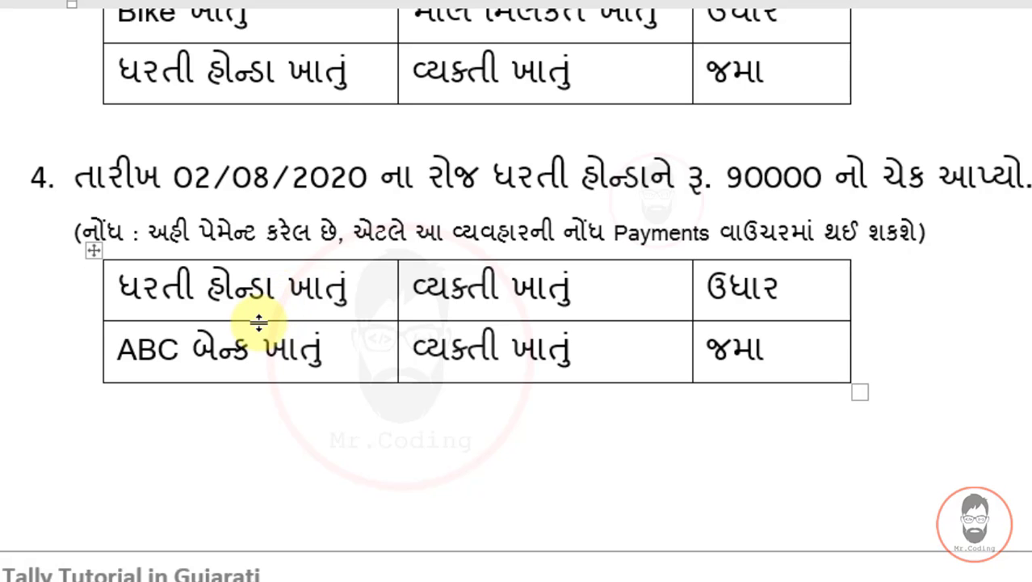
{"action": "left_click", "coordinate": [396, 571]}
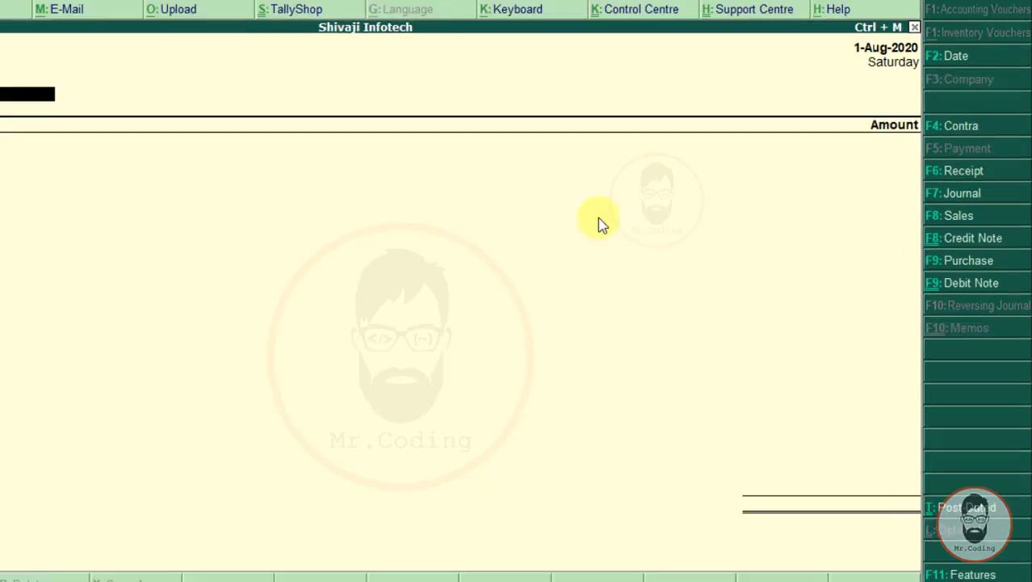
Start a payment voucher dated 2-8-2020 with Abc Bank A/c as the paying account.
{"action": "key", "text": "F5"}
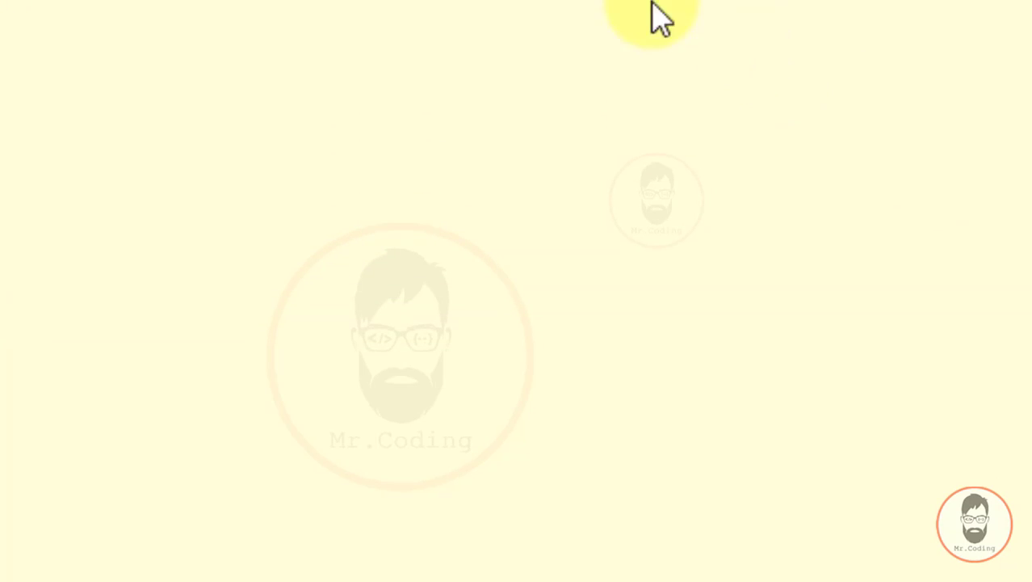
{"action": "key", "text": "F2"}
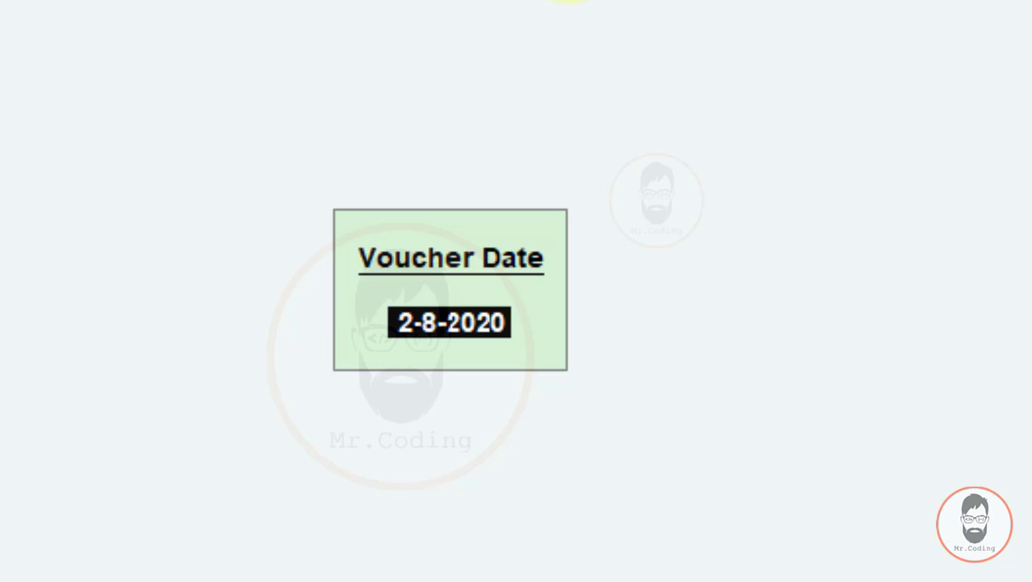
{"action": "type", "text": "2-8-"}
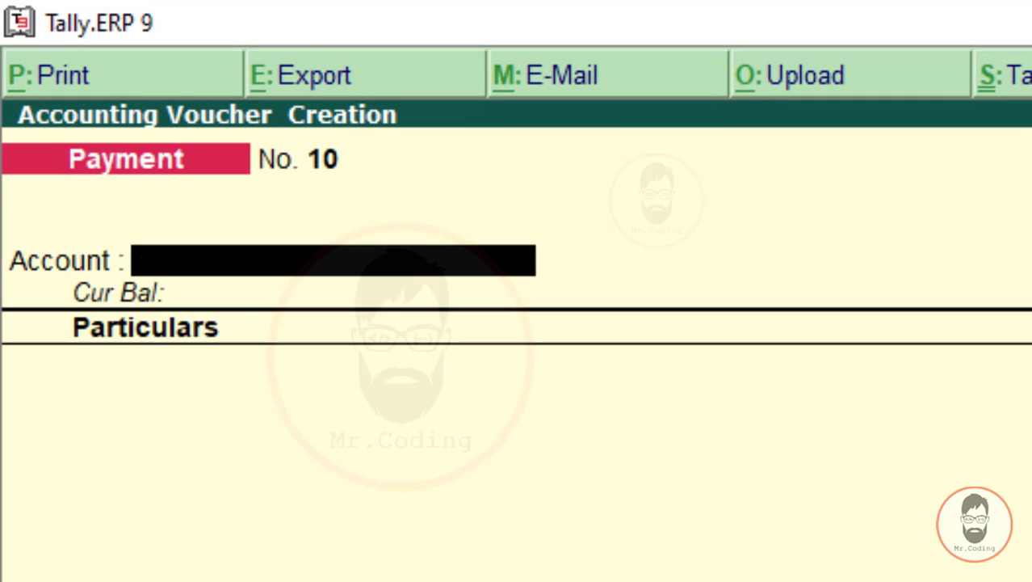
{"action": "type", "text": "A"}
{"action": "key", "text": "Return"}
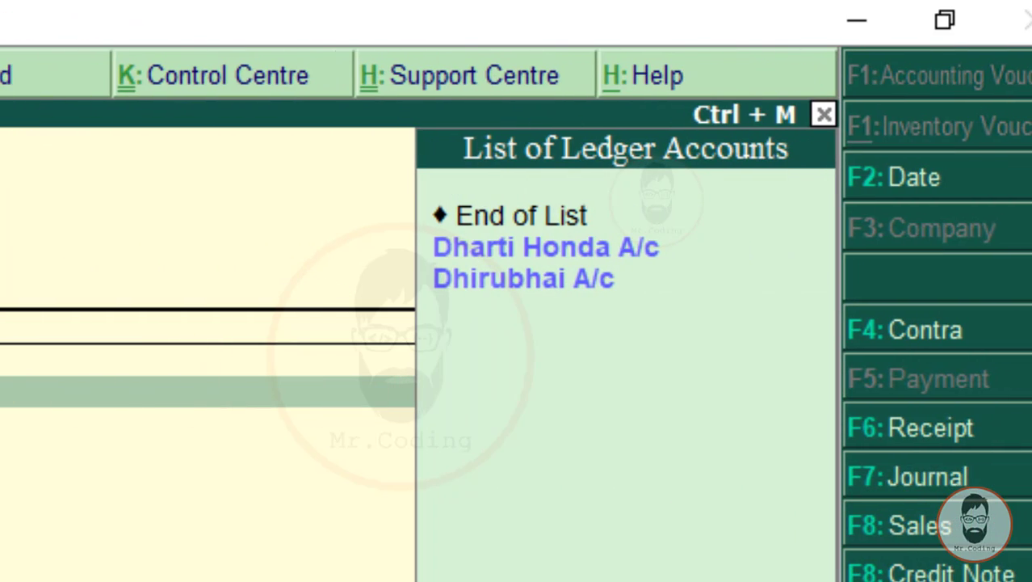
Debit Dharti Honda A/c with 90,000 in the payment voucher.
{"action": "key", "text": "Down"}
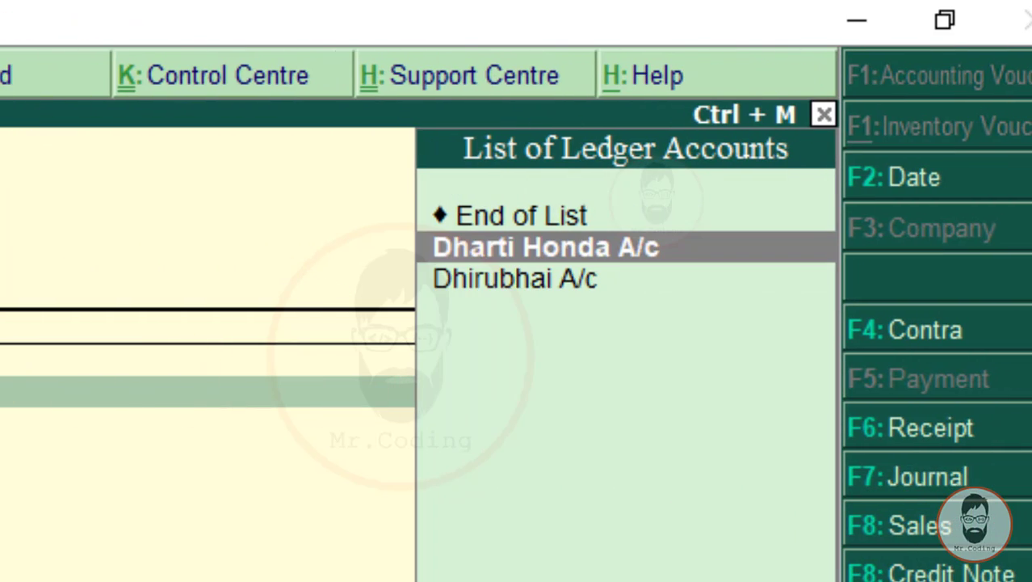
{"action": "key", "text": "Return"}
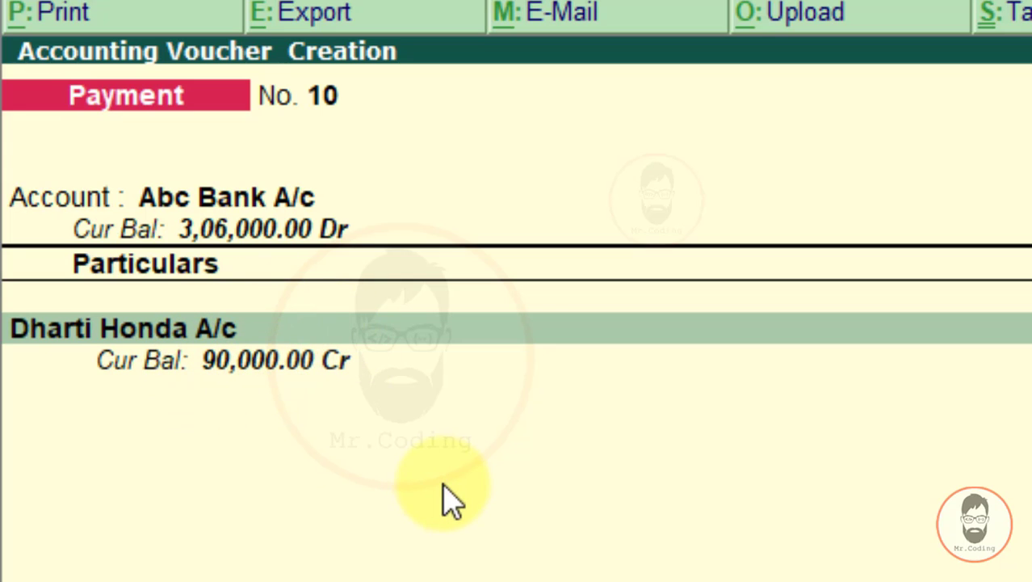
{"action": "type", "text": "9000"}
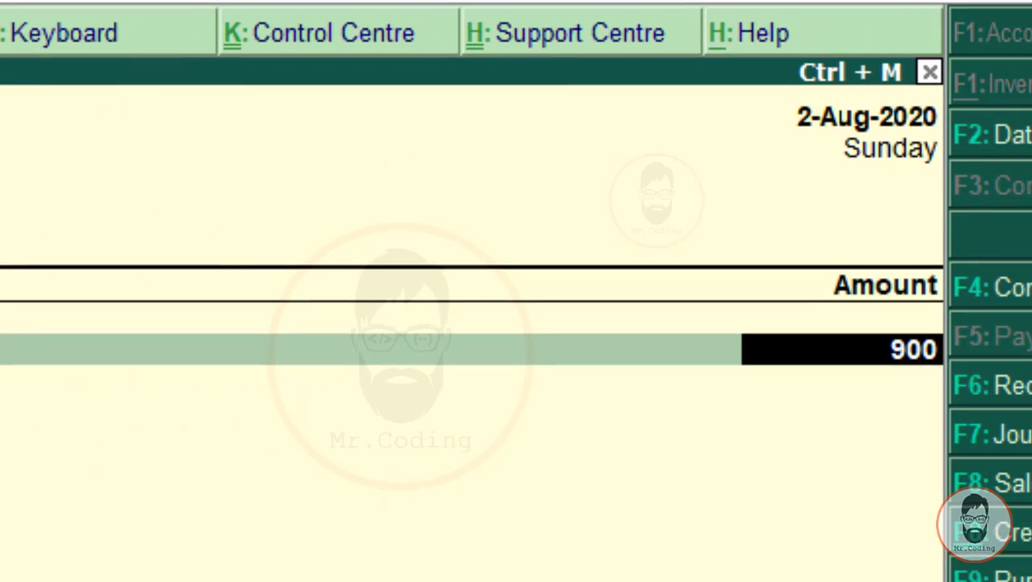
{"action": "type", "text": "0"}
{"action": "key", "text": "Return"}
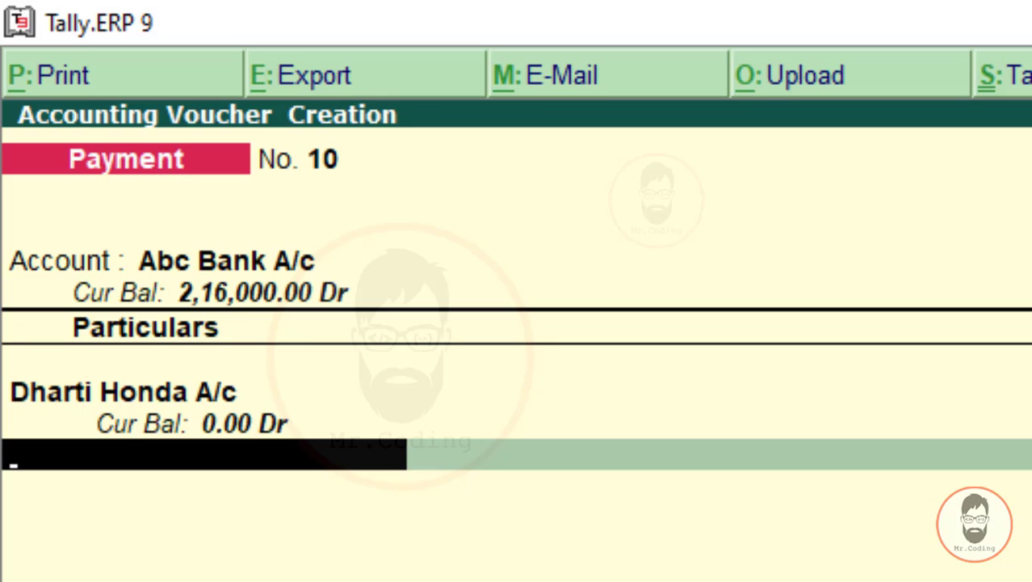
Keep the Cheque bank allocation without an instrument number, leave the narration empty and save the payment voucher.
{"action": "key", "text": "Return"}
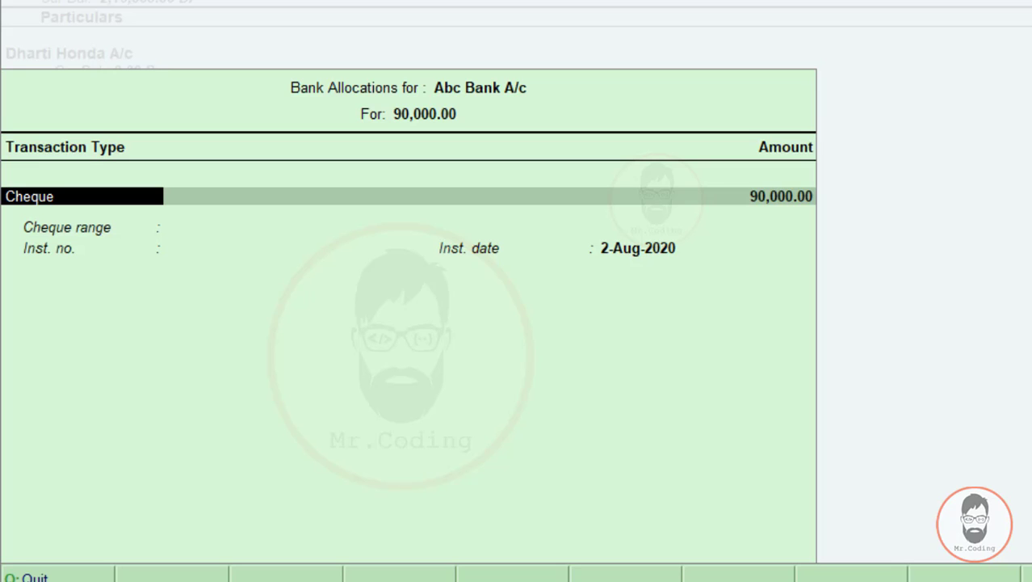
{"action": "key", "text": "Return"}
{"action": "key", "text": "Return"}
{"action": "key", "text": "Return"}
{"action": "key", "text": "Return"}
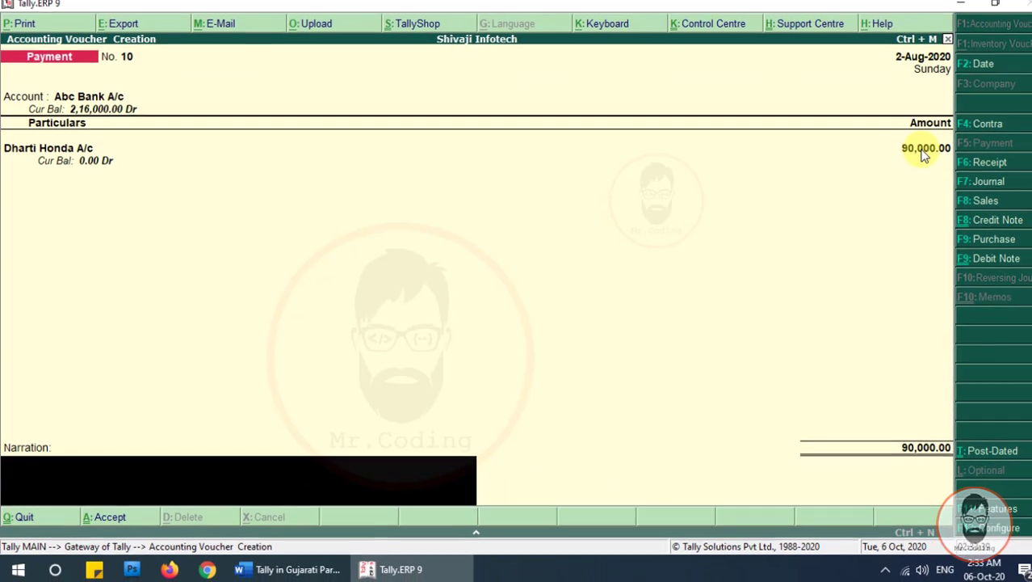
{"action": "key", "text": "Return"}
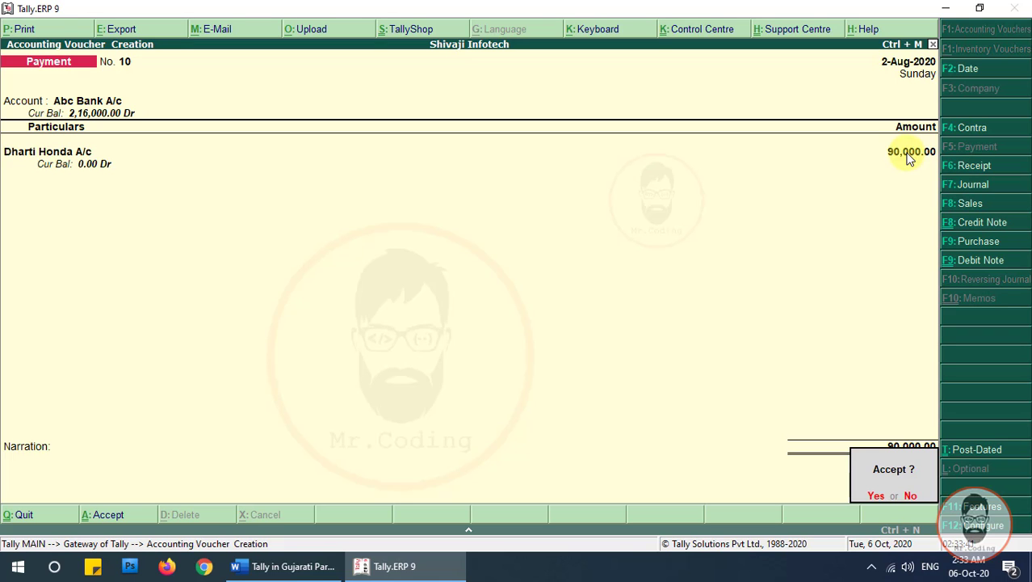
{"action": "key", "text": "Return"}
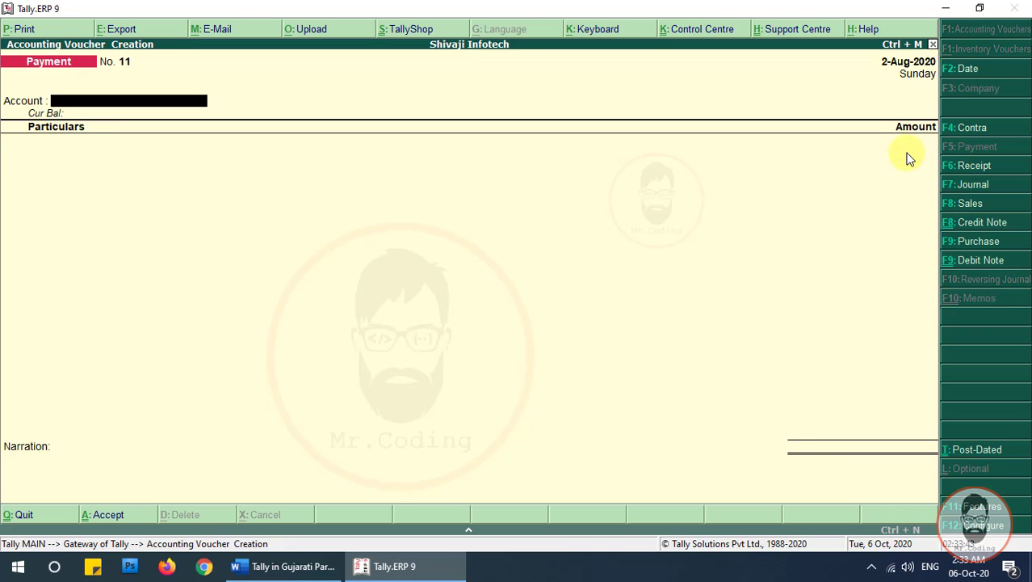
Read transaction 5 about the 10,500 goods sale on bill G-21 in the Word document.
{"action": "key", "text": "alt+Tab"}
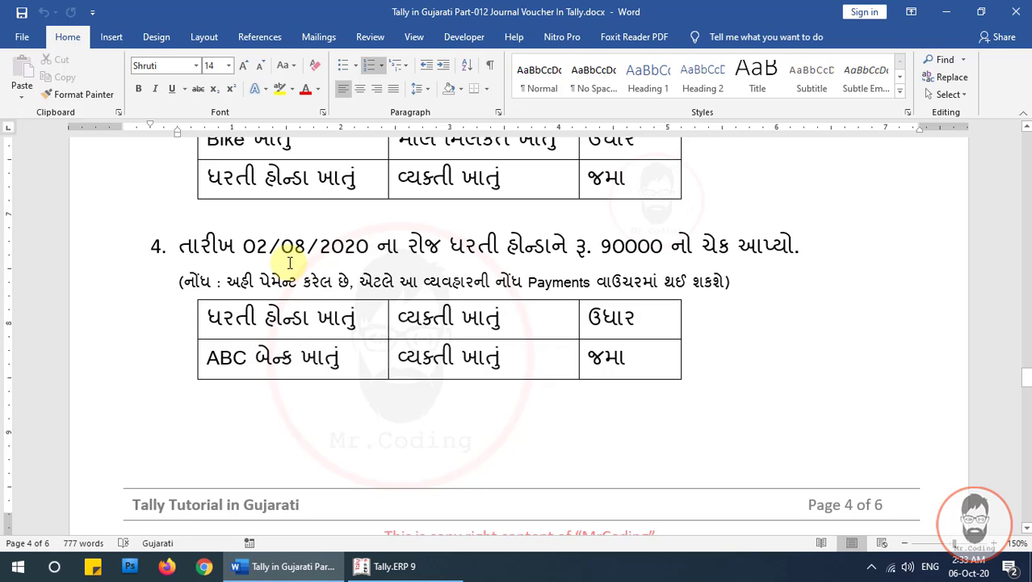
{"action": "scroll", "coordinate": [289, 261], "scroll_direction": "down", "scroll_amount": 10}
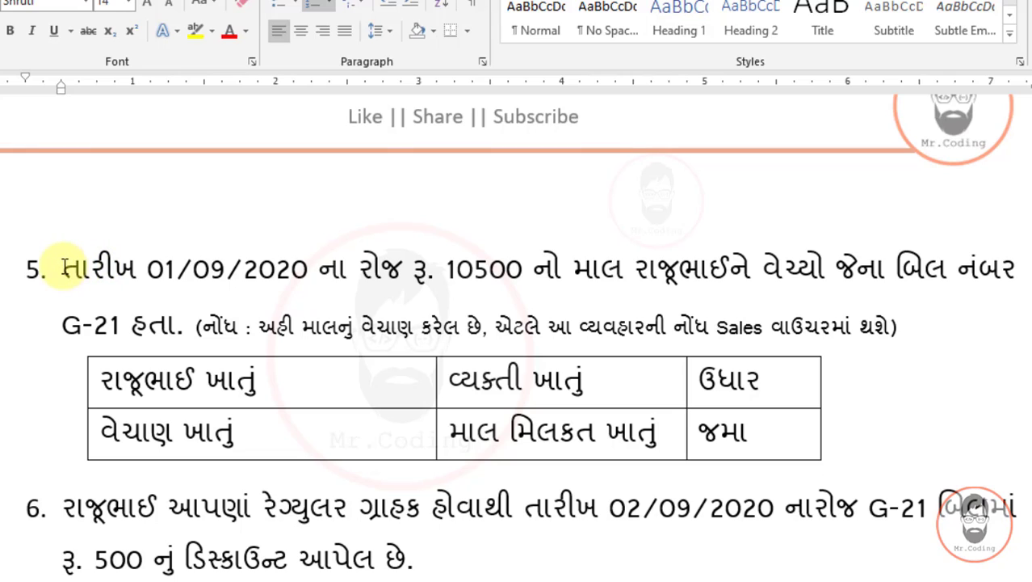
{"action": "left_click_drag", "start_coordinate": [63, 267], "coordinate": [915, 336]}
{"action": "left_click", "coordinate": [464, 297]}
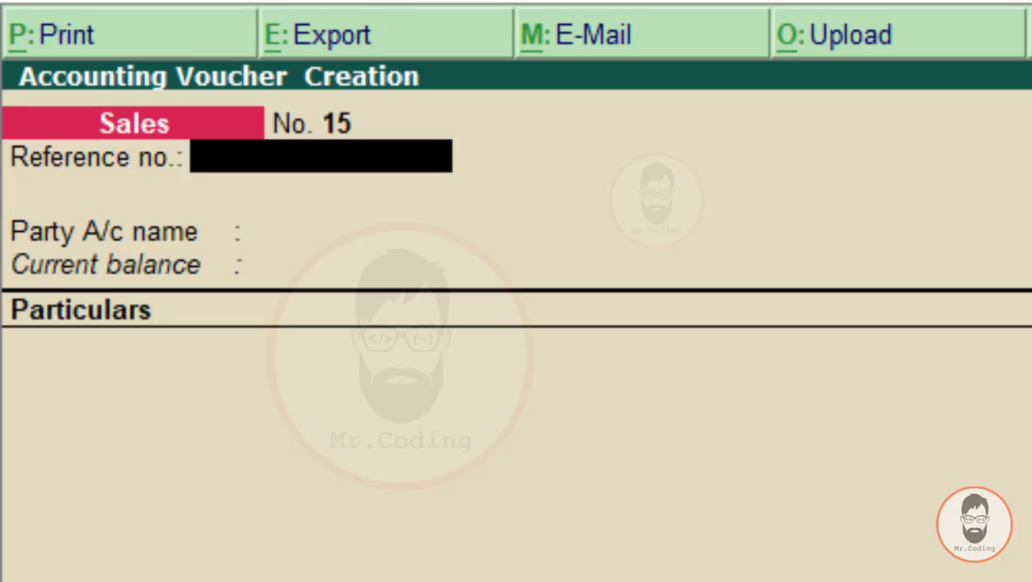
Enter reference number G-21 in the sales voucher dated 1-Sep-2020 and choose the buyer's ledger from transaction 5 as the party account.
{"action": "type", "text": "G-21"}
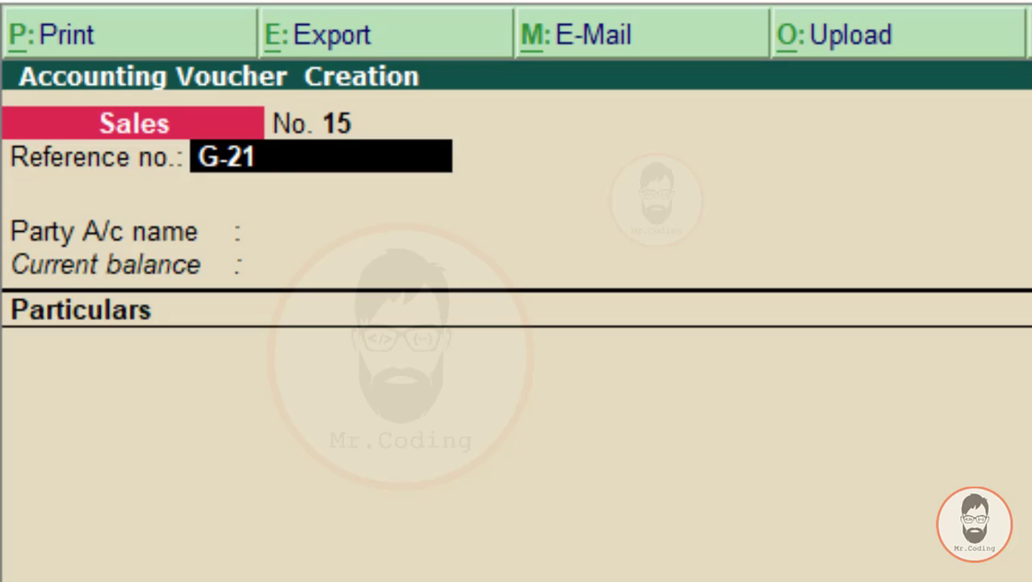
{"action": "key", "text": "Return"}
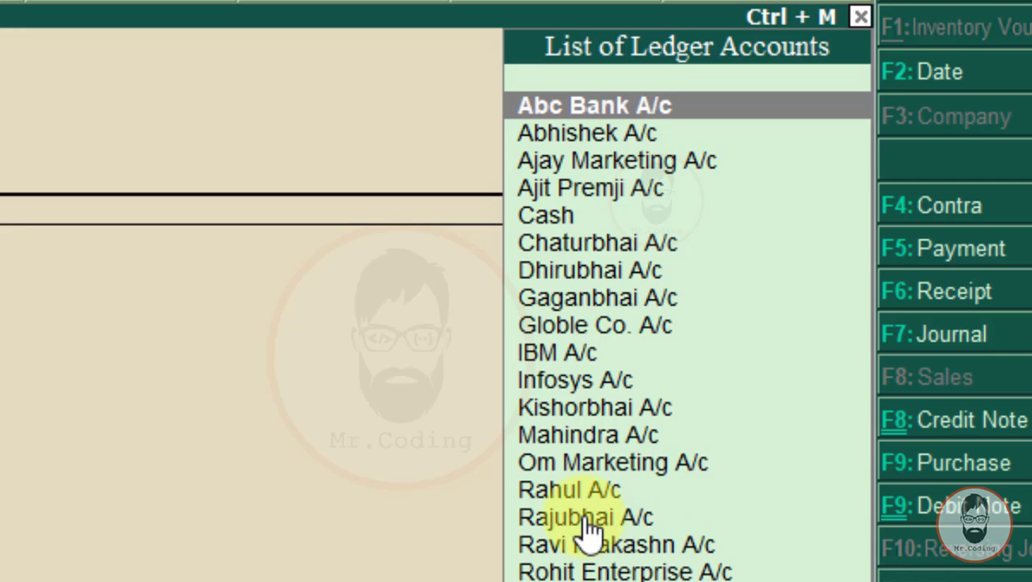
{"action": "left_click", "coordinate": [612, 518]}
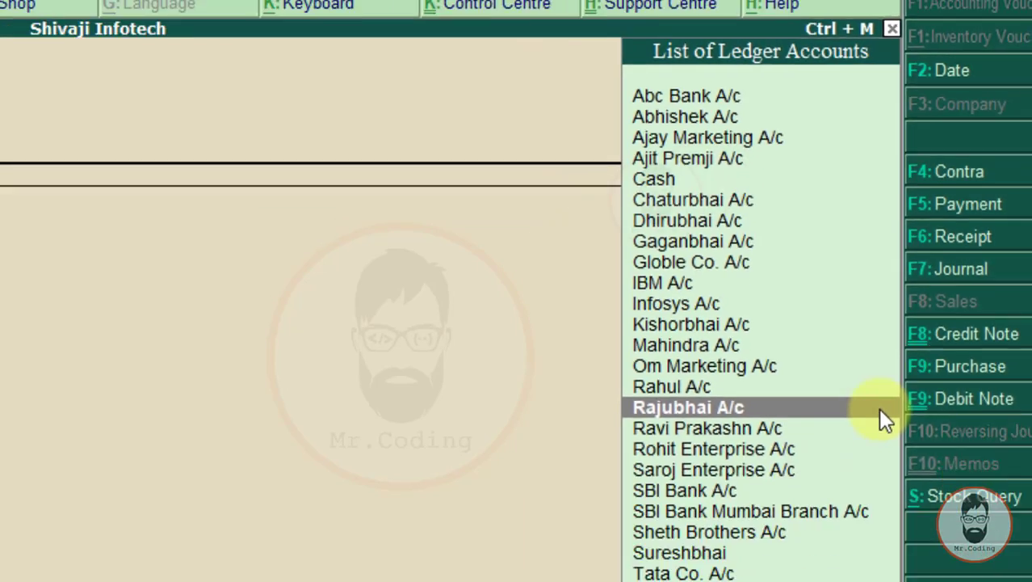
{"action": "key", "text": "Return"}
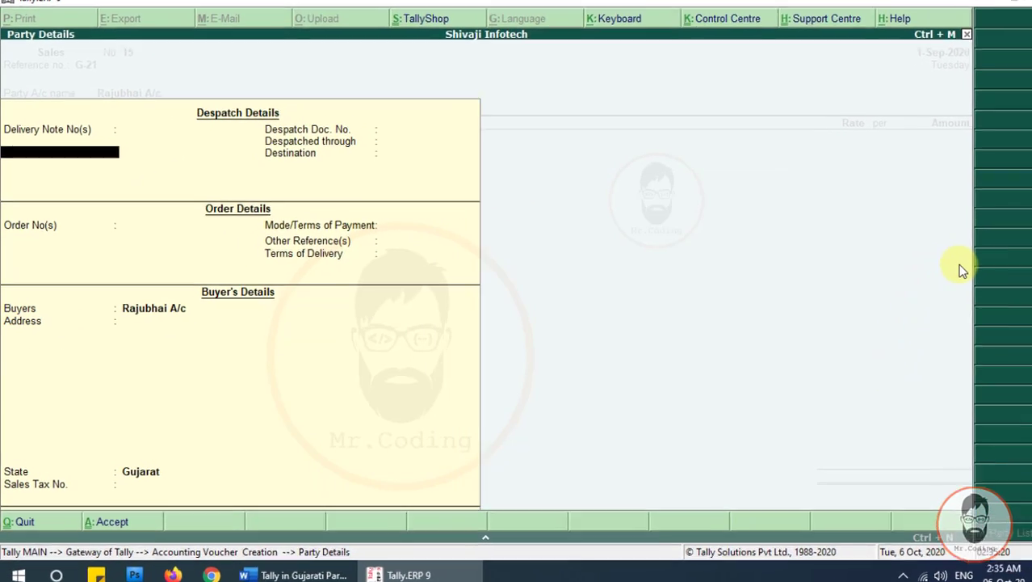
Leave the despatch and order details empty and accept the default buyer's details for the sales voucher.
{"action": "key", "text": "Return"}
{"action": "key", "text": "Return"}
{"action": "key", "text": "Return"}
{"action": "key", "text": "Return"}
{"action": "key", "text": "Return"}
{"action": "key", "text": "Return"}
{"action": "key", "text": "Return"}
{"action": "key", "text": "Return"}
{"action": "key", "text": "Return"}
{"action": "key", "text": "Return"}
{"action": "key", "text": "Return"}
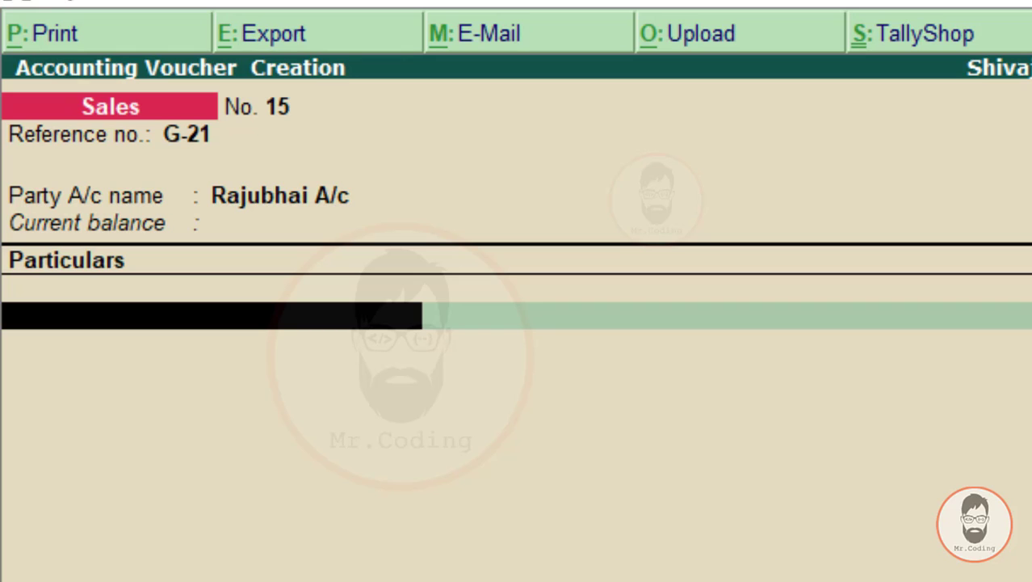
Credit Sales A/c with 10,500, leave the narration empty and save the sales voucher.
{"action": "type", "text": "Sa"}
{"action": "key", "text": "Return"}
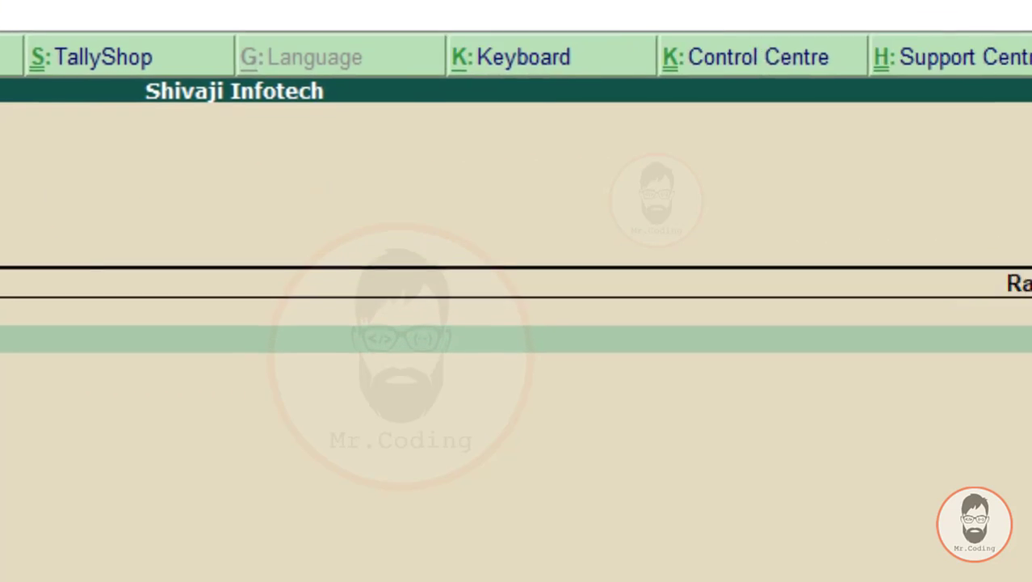
{"action": "type", "text": "10500"}
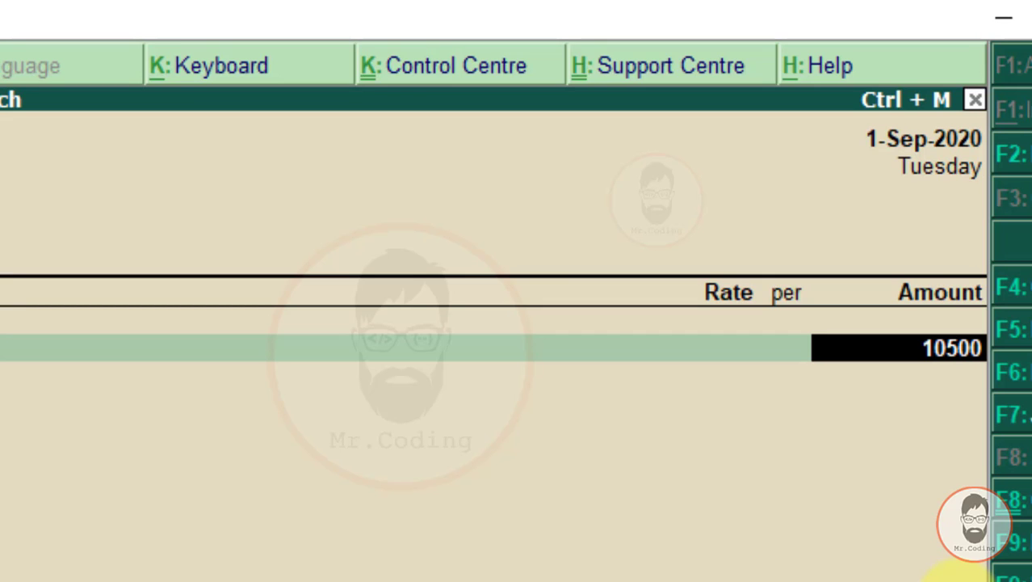
{"action": "key", "text": "Return"}
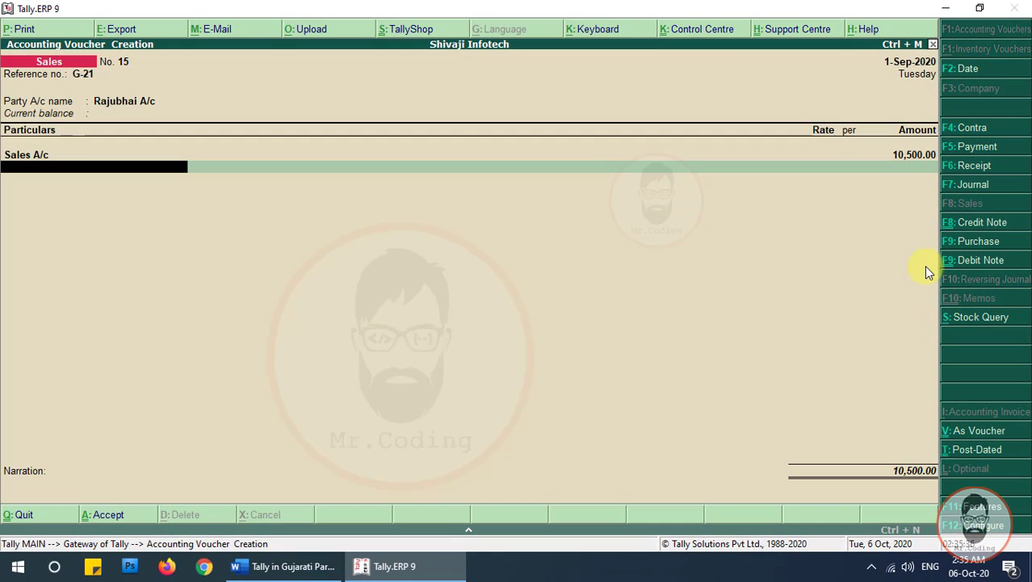
{"action": "key", "text": "Return"}
{"action": "key", "text": "Return"}
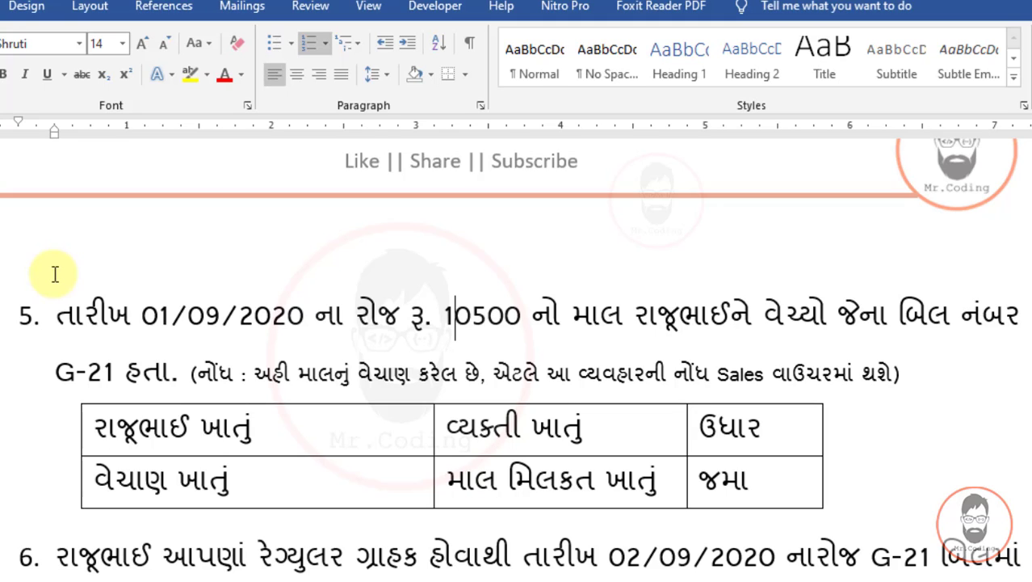
Read transaction 6 about the 500 discount on bill G-21 in the Word document and return to Tally.ERP 9.
{"action": "scroll", "coordinate": [55, 275], "scroll_direction": "down", "scroll_amount": 6}
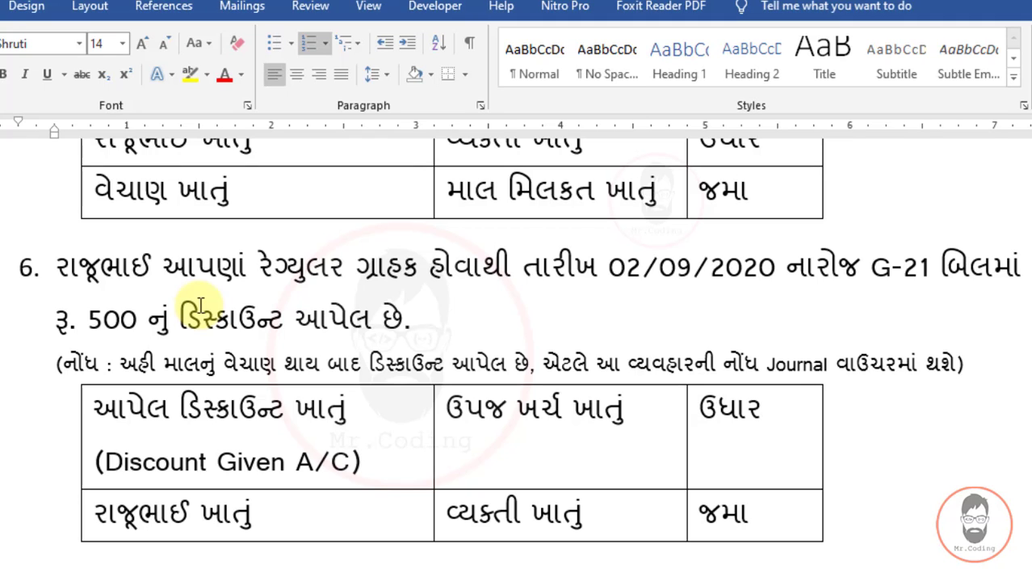
{"action": "scroll", "coordinate": [199, 305], "scroll_direction": "up", "scroll_amount": 3}
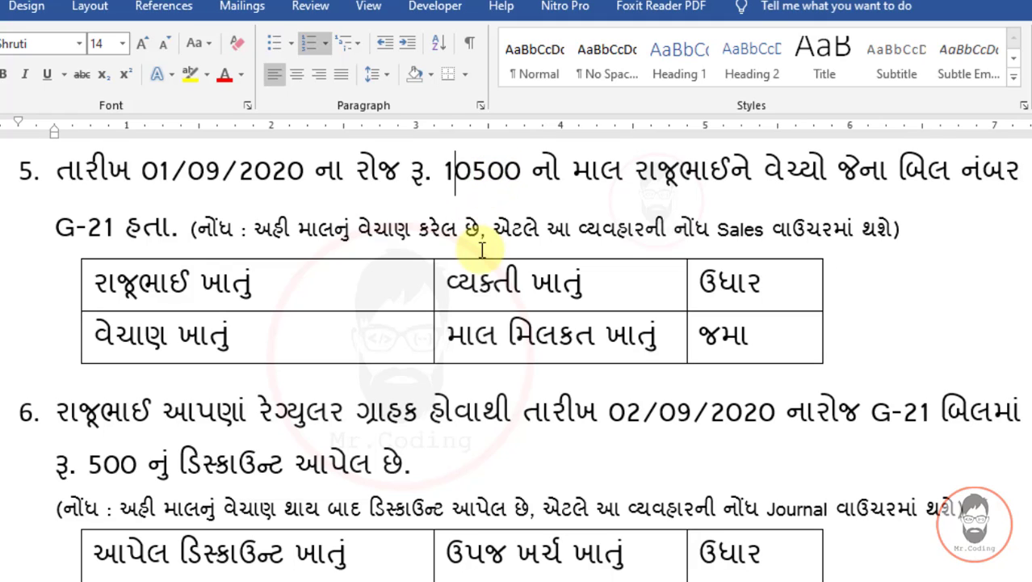
{"action": "scroll", "coordinate": [501, 267], "scroll_direction": "down", "scroll_amount": 1}
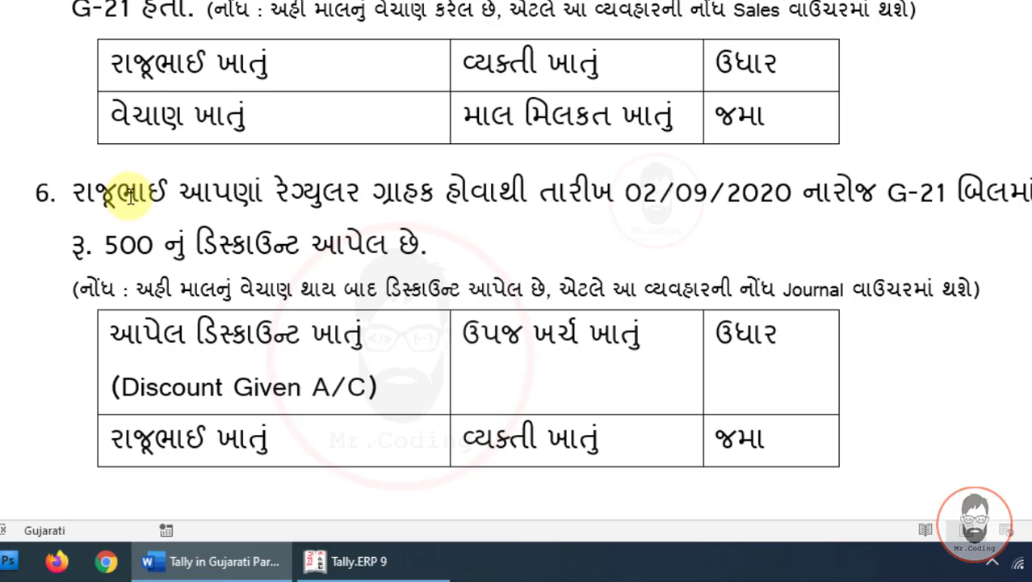
{"action": "scroll", "coordinate": [129, 196], "scroll_direction": "down", "scroll_amount": 2}
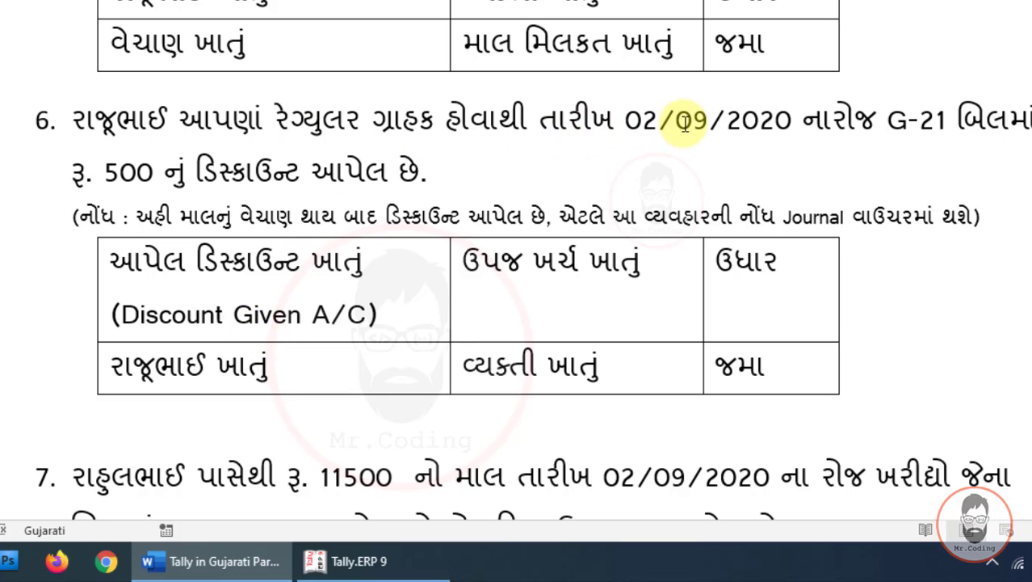
{"action": "left_click", "coordinate": [355, 561]}
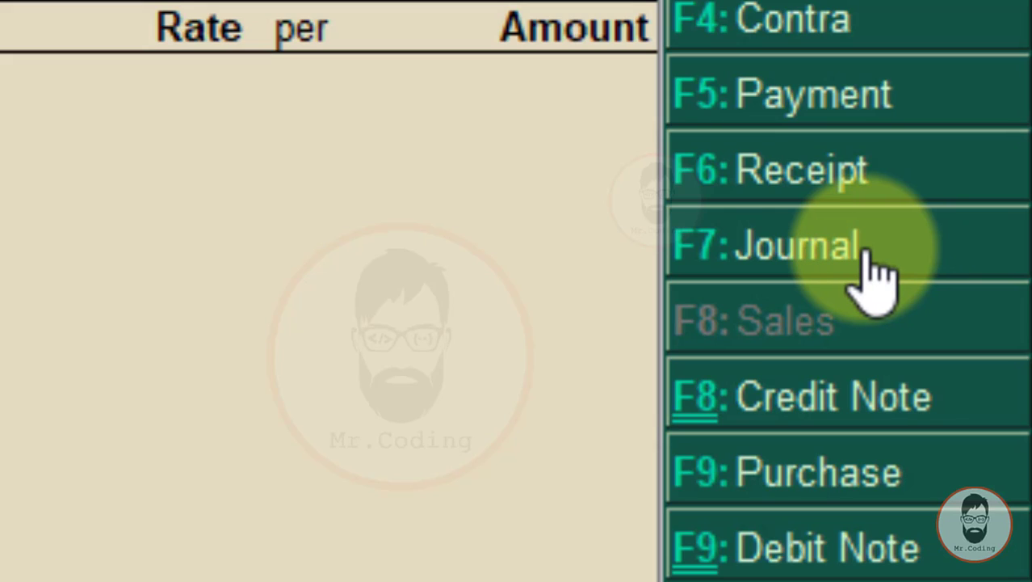
Start a journal voucher dated 2-9-2020.
{"action": "left_click", "coordinate": [876, 275]}
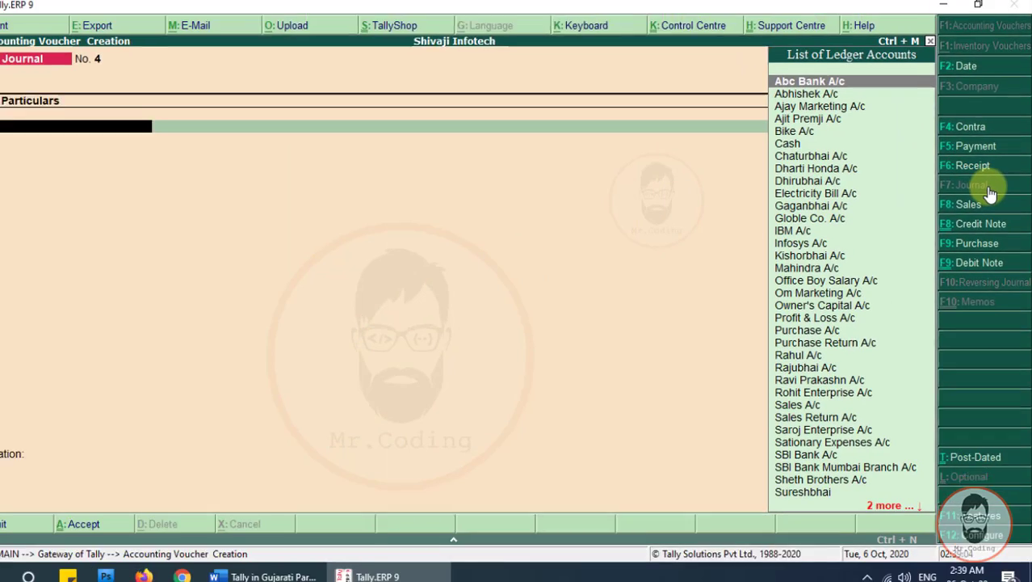
{"action": "key", "text": "F2"}
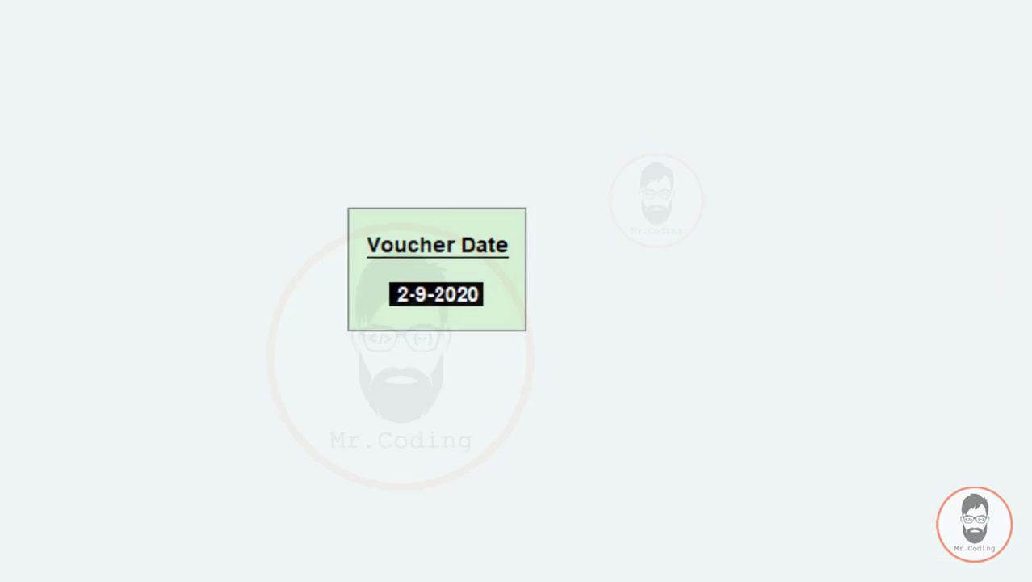
{"action": "type", "text": "2-9-2020"}
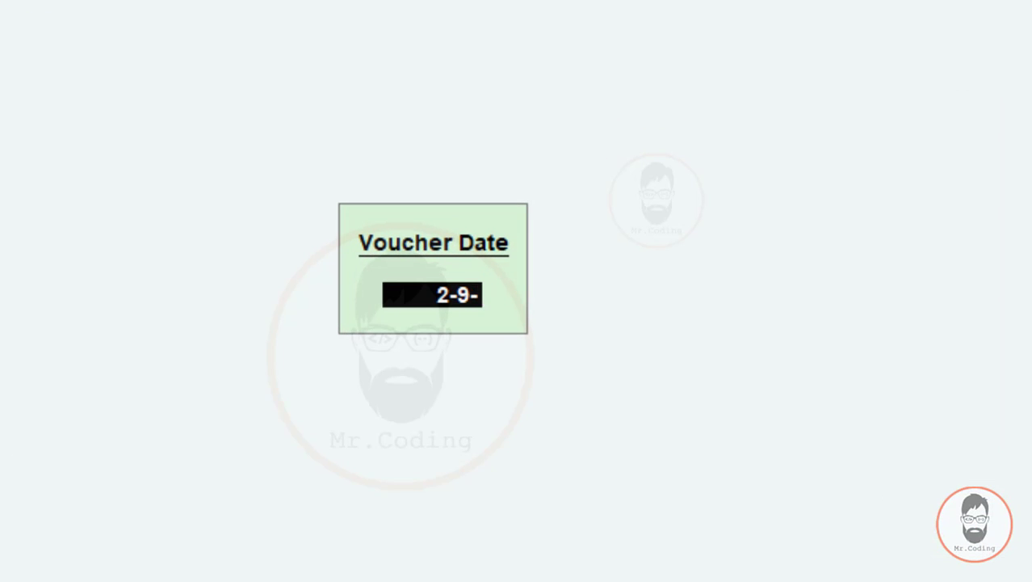
{"action": "key", "text": "Return"}
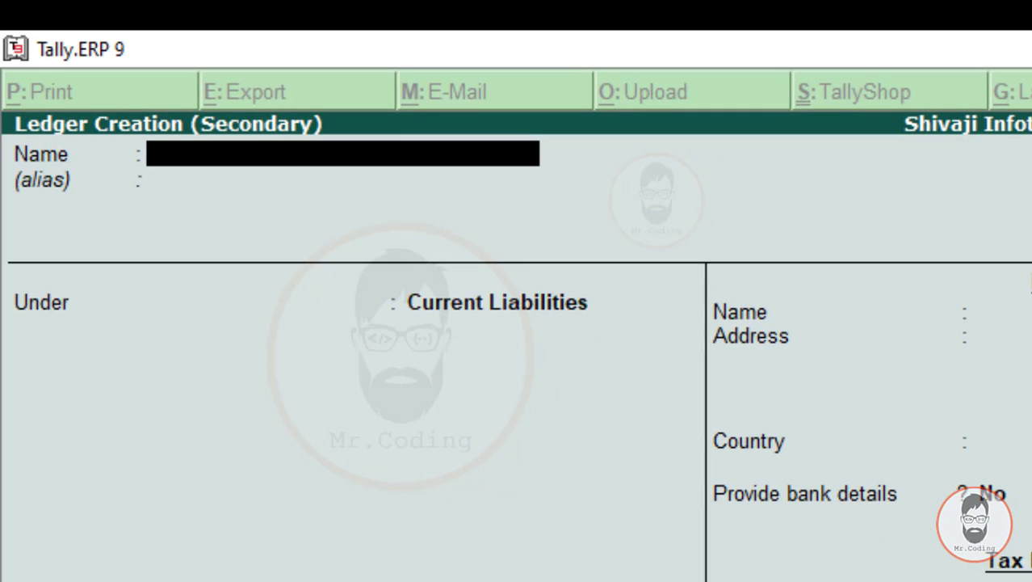
Name the new ledger Discount Given A/c and leave its alias empty.
{"action": "type", "text": "Discount Given A/c"}
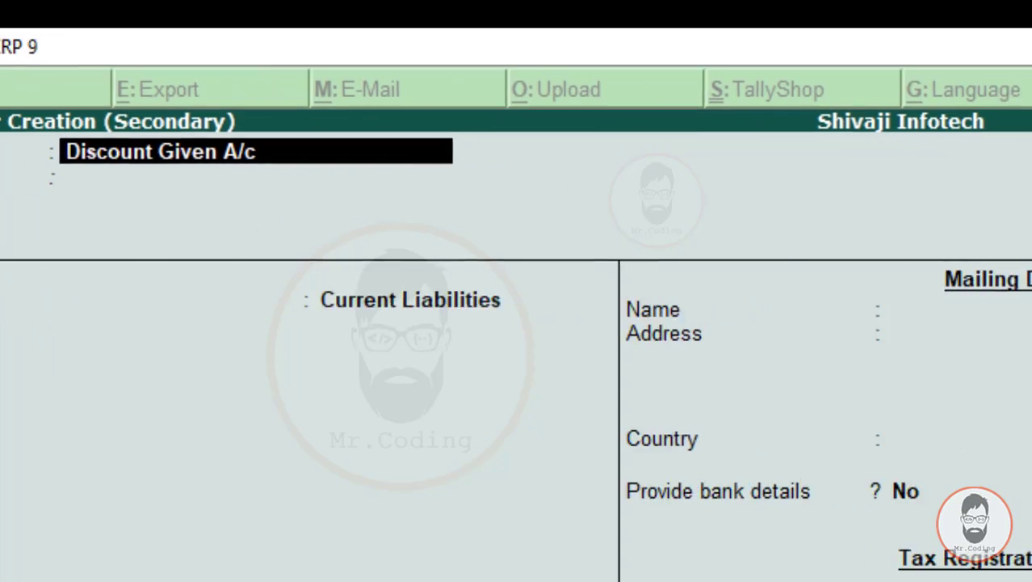
{"action": "key", "text": "Return"}
{"action": "key", "text": "Return"}
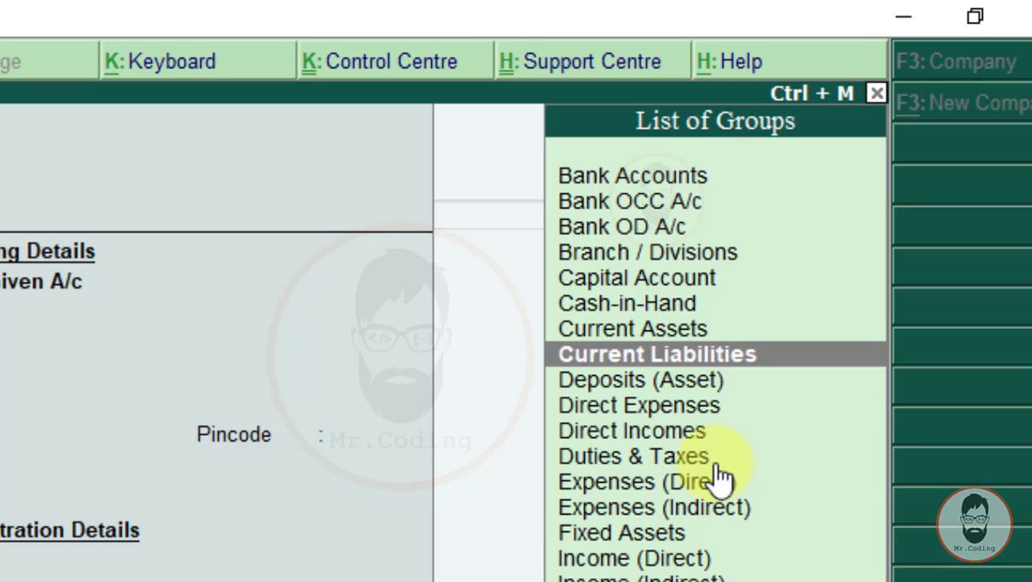
Place the Discount Given A/c ledger under Indirect Expenses and set its ledger type to Invoice Rounding.
{"action": "key", "text": "Down"}
{"action": "key", "text": "Right"}
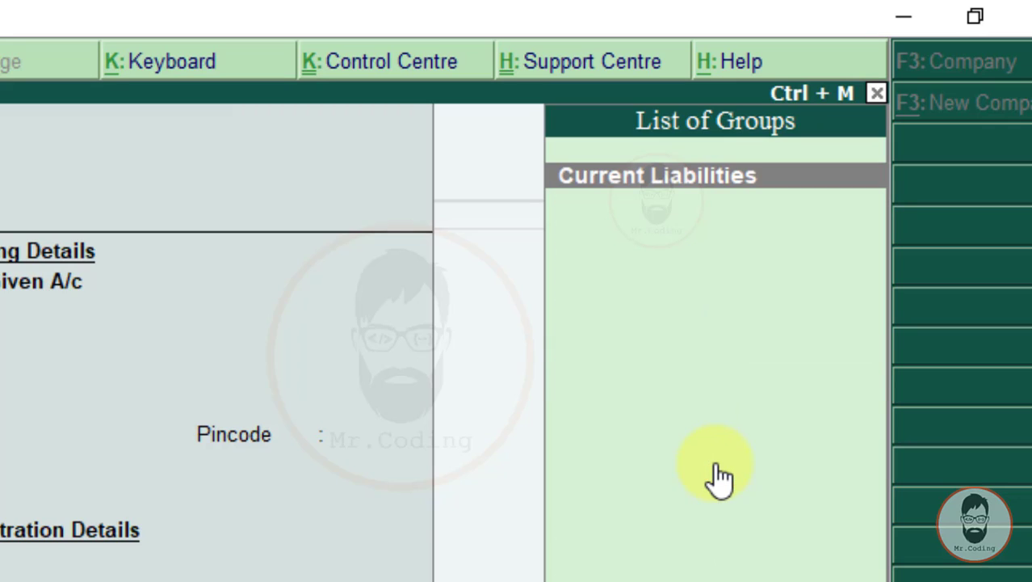
{"action": "type", "text": "ind"}
{"action": "key", "text": "Down"}
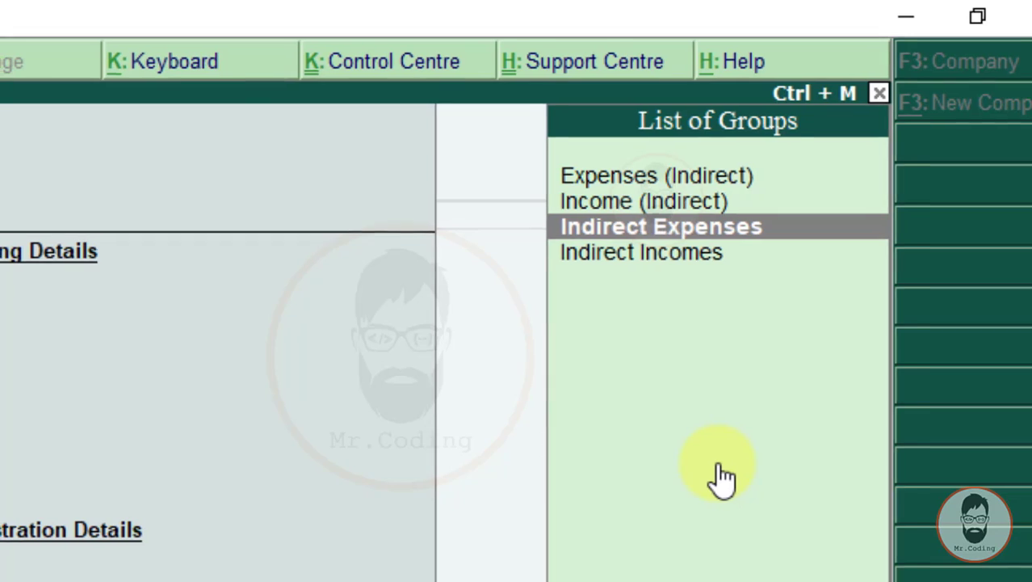
{"action": "key", "text": "Return"}
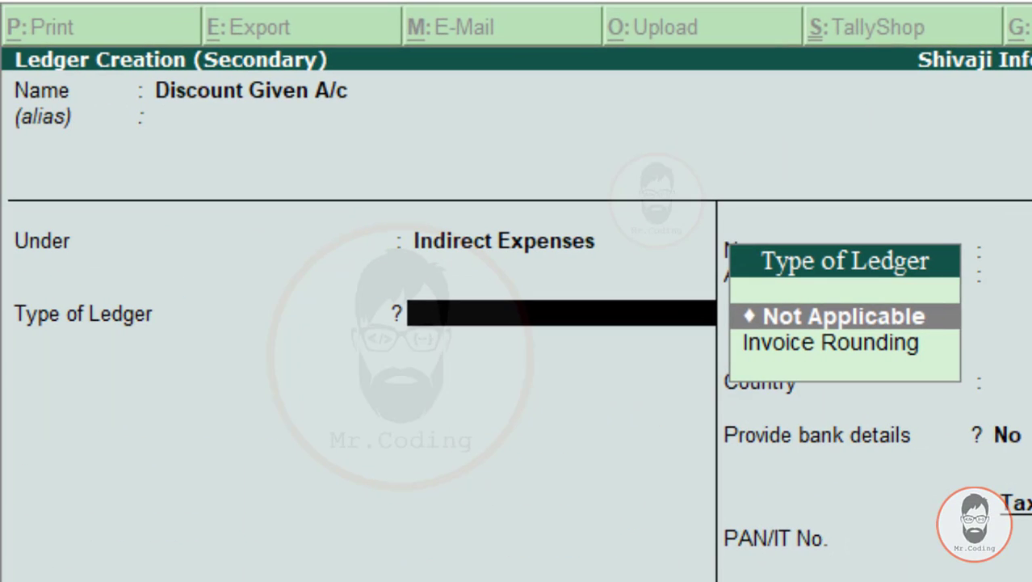
{"action": "key", "text": "Down"}
{"action": "key", "text": "Return"}
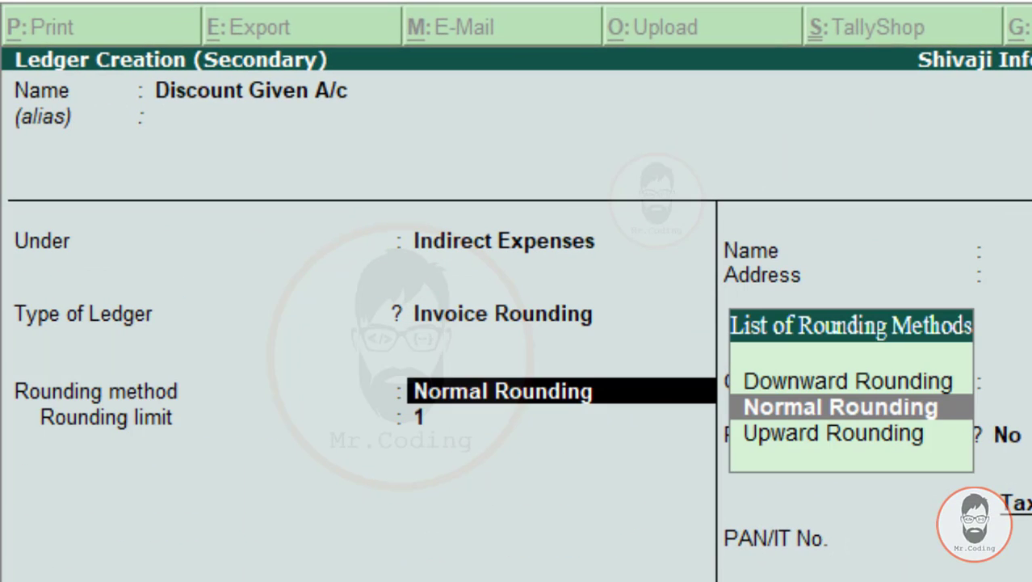
Keep Normal Rounding with a rounding limit of 1 for Discount Given A/c, leave its mailing and tax details empty, and save the ledger.
{"action": "key", "text": "Return"}
{"action": "key", "text": "Return"}
{"action": "key", "text": "Return"}
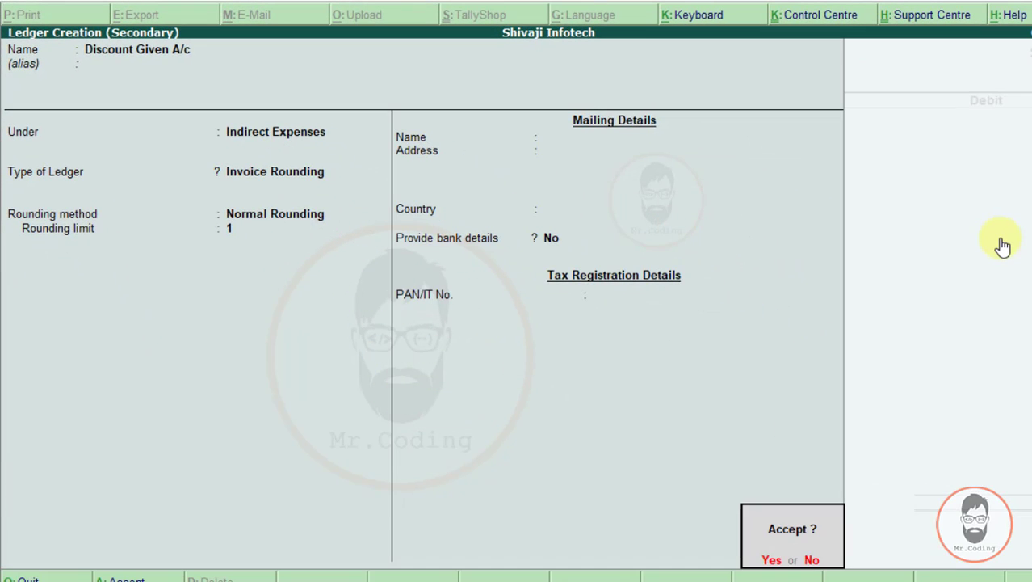
{"action": "key", "text": "Return"}
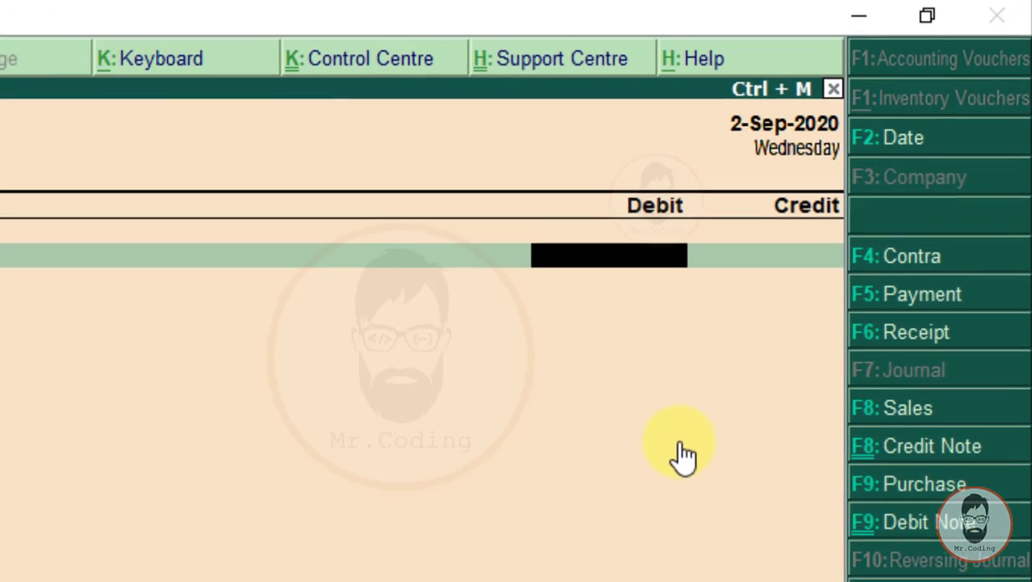
Debit Discount Given A/c with 500 and credit the same amount to the ledger of the customer from transaction 6.
{"action": "type", "text": "500"}
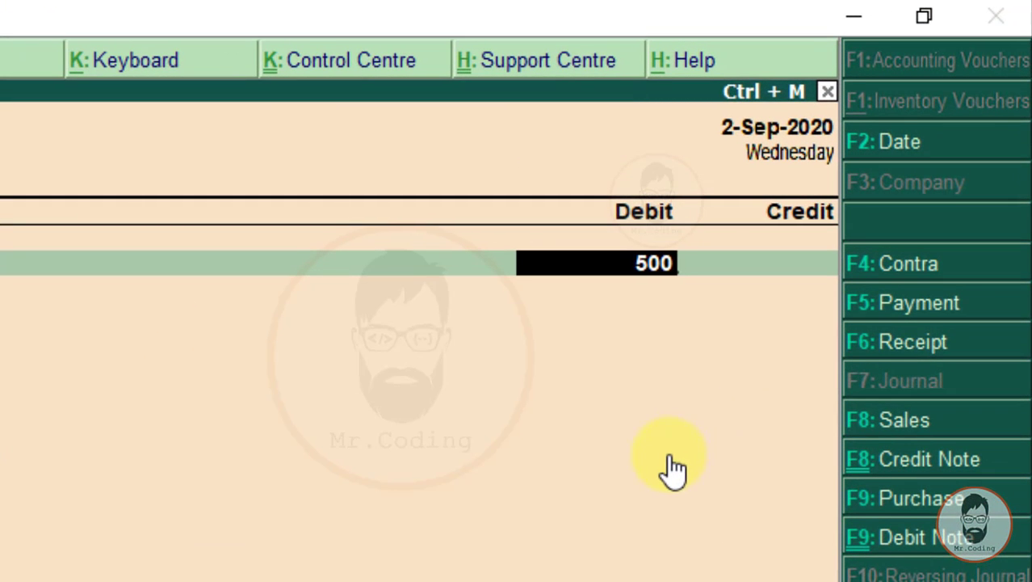
{"action": "key", "text": "Return"}
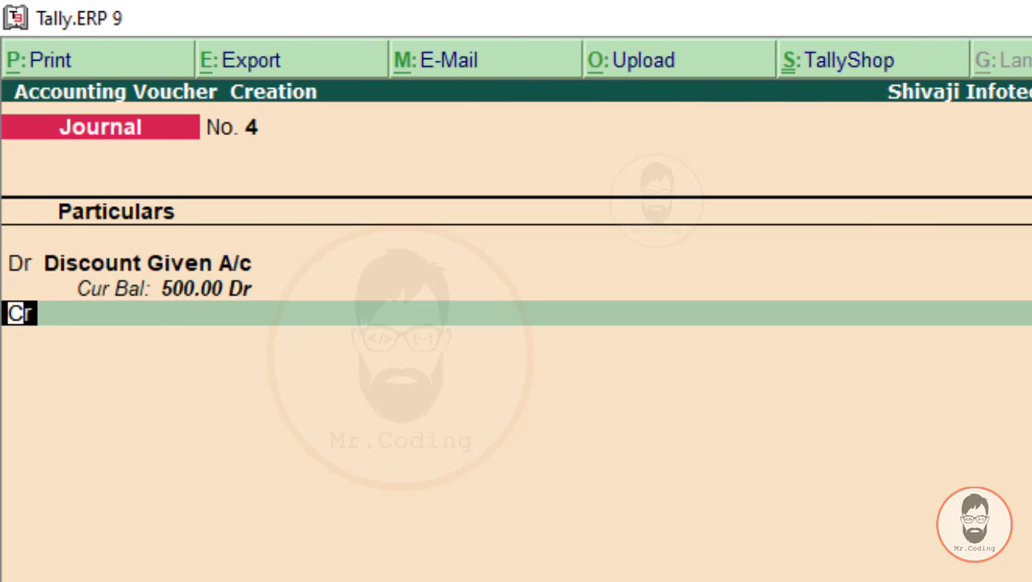
{"action": "key", "text": "Return"}
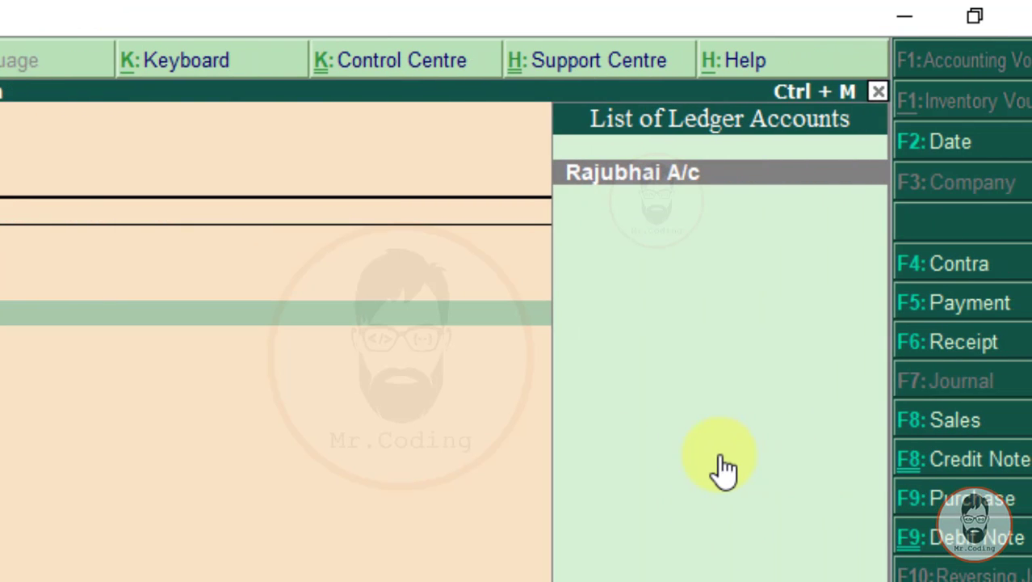
{"action": "key", "text": "Return"}
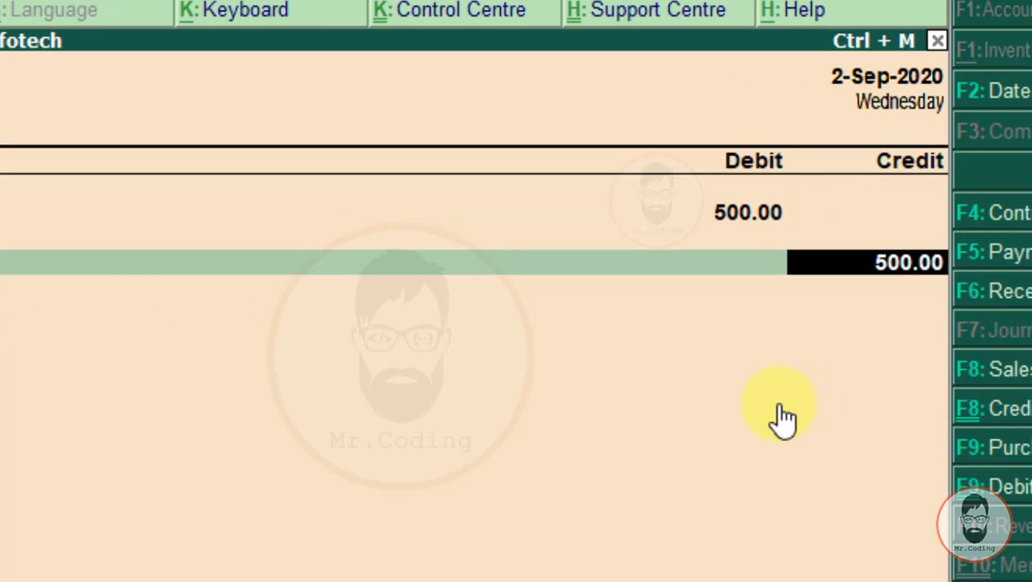
{"action": "key", "text": "Return"}
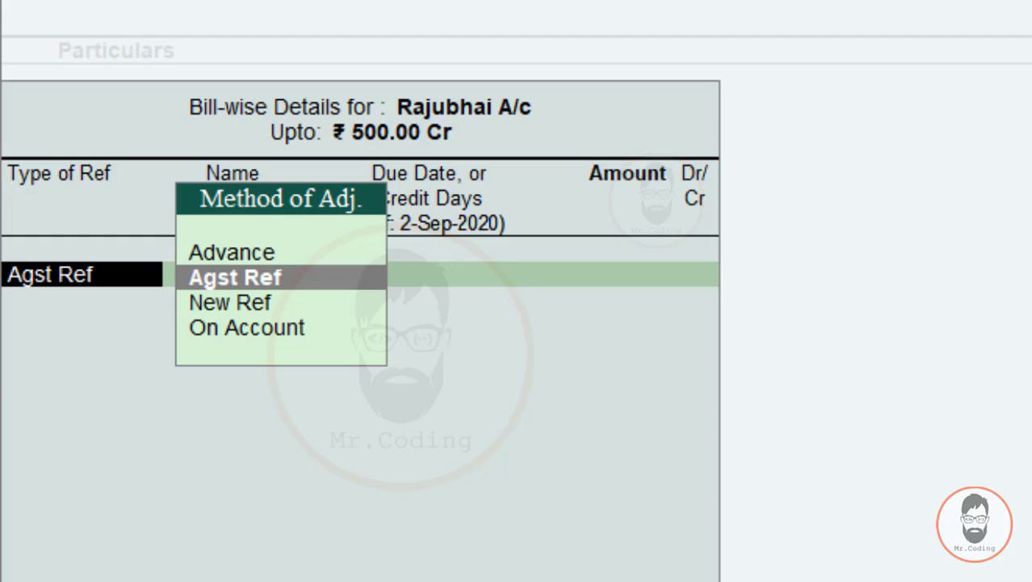
Allocate the customer's 500 credit as Agst Ref to pending bill 15 and save the journal voucher without a narration.
{"action": "key", "text": "Return"}
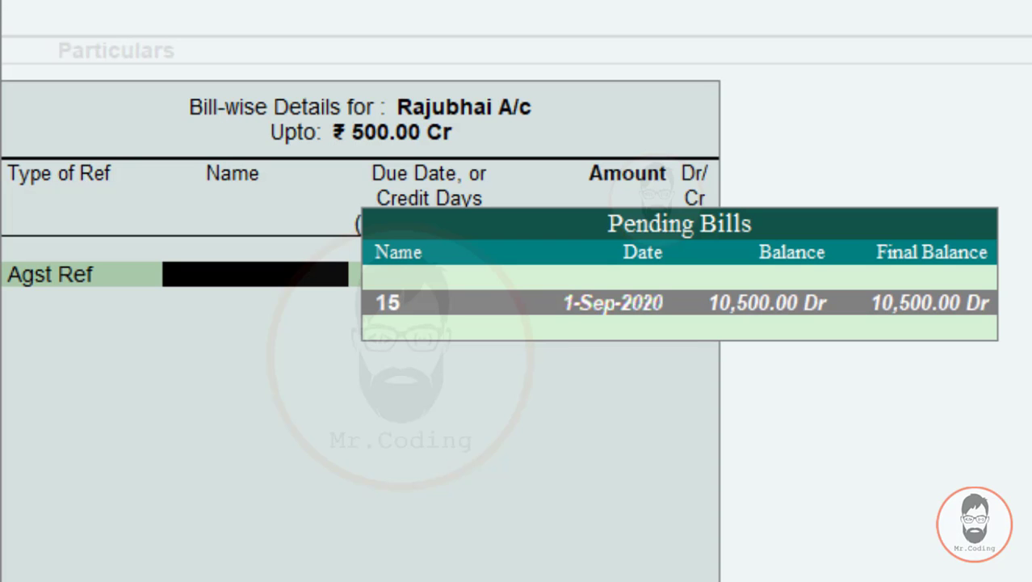
{"action": "key", "text": "Return"}
{"action": "key", "text": "Return"}
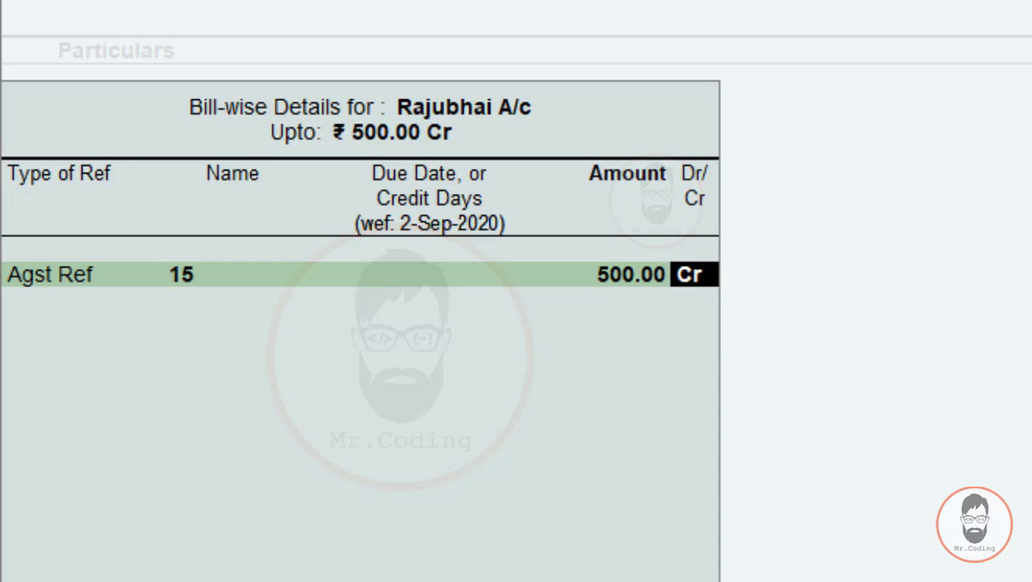
{"action": "key", "text": "Return"}
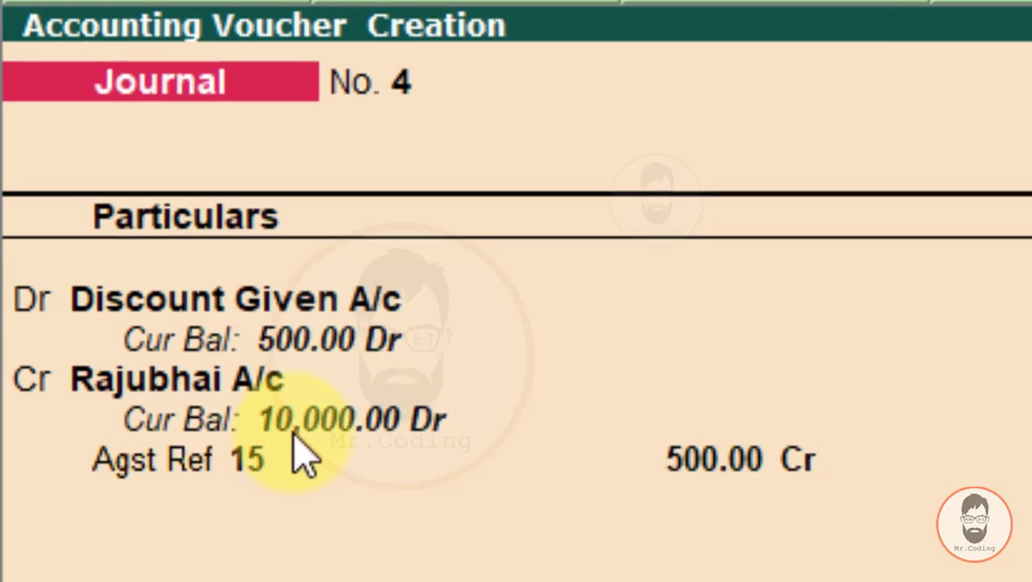
{"action": "key", "text": "Return"}
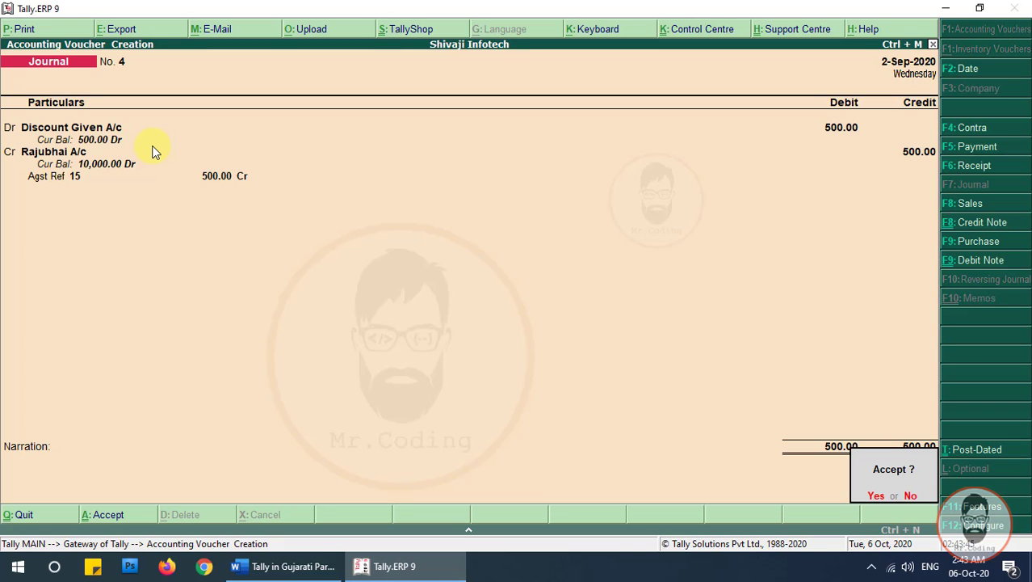
{"action": "key", "text": "Return"}
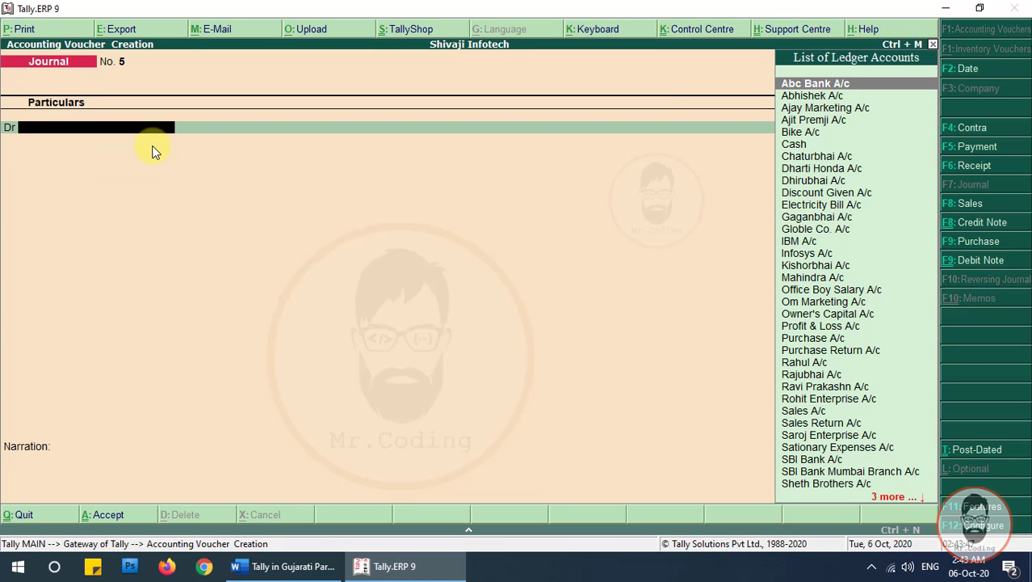
Read transaction 7 about the T-21 goods purchase in the Word document and start a purchase voucher in Tally.ERP 9.
{"action": "left_click", "coordinate": [293, 568]}
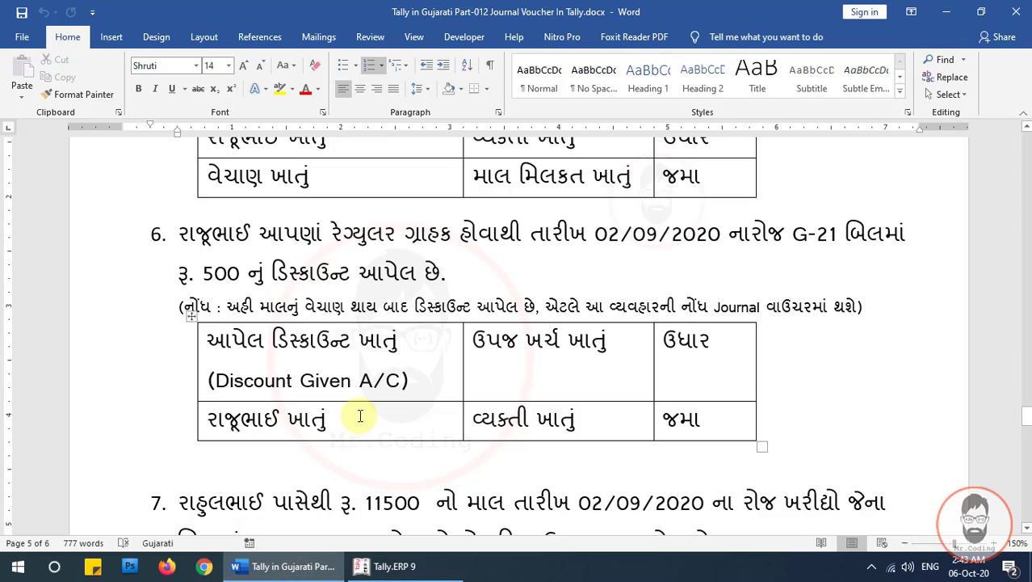
{"action": "scroll", "coordinate": [355, 428], "scroll_direction": "down", "scroll_amount": 3}
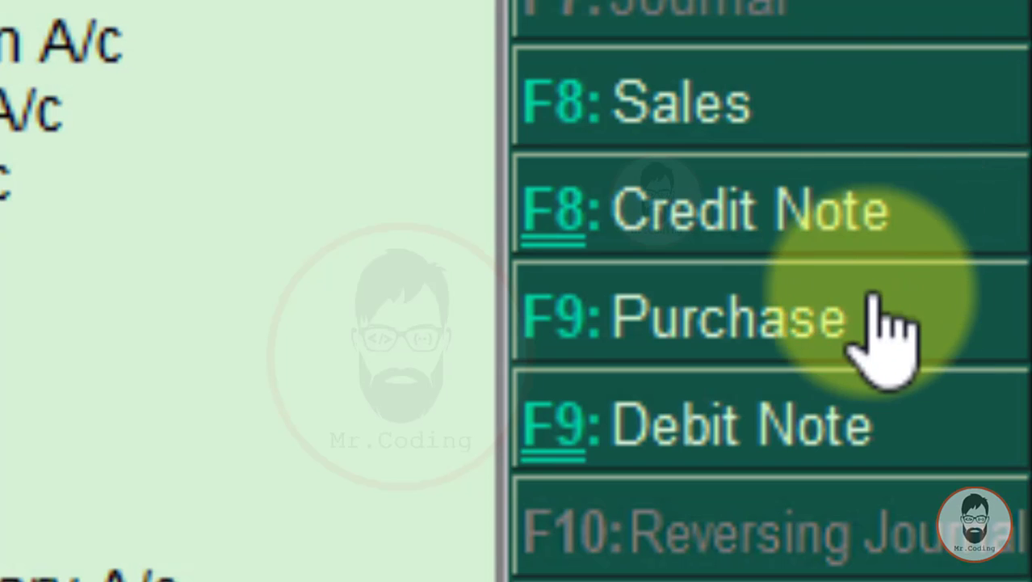
{"action": "left_click", "coordinate": [940, 315]}
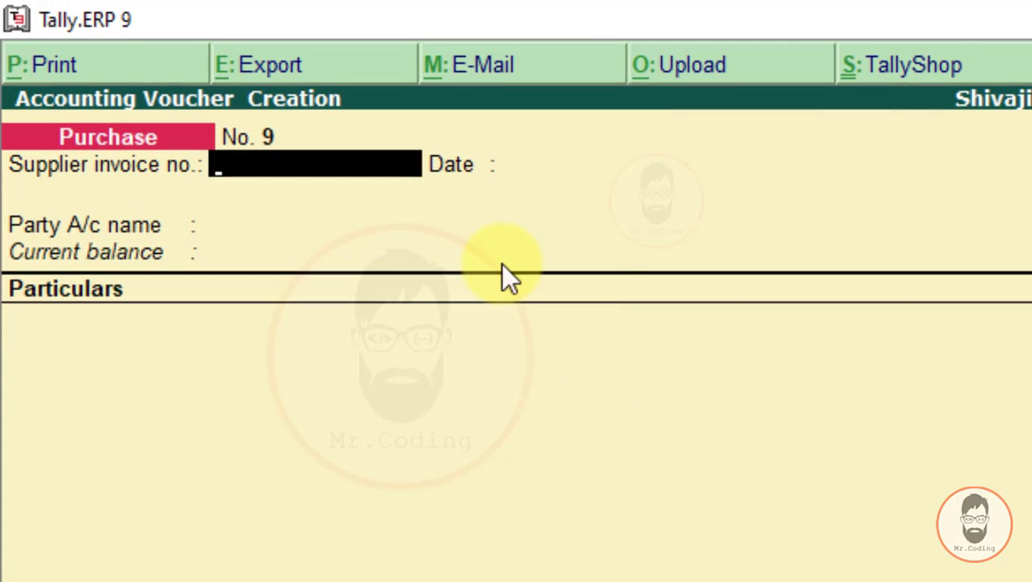
Enter T-21 as the supplier invoice number and set the purchase voucher date to 2-9-2020.
{"action": "type", "text": "T-21"}
{"action": "key", "text": "Return"}
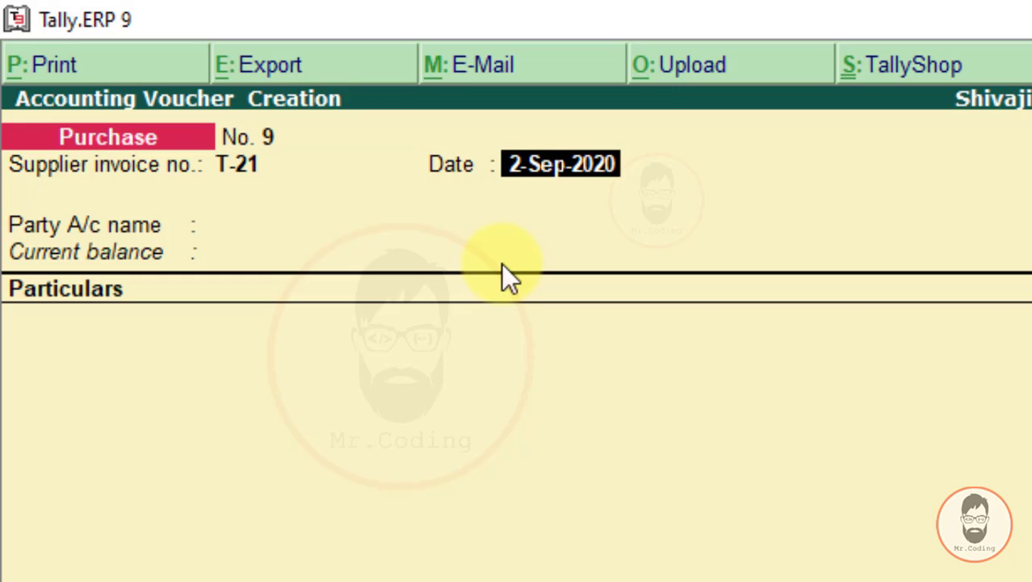
{"action": "key", "text": "F2"}
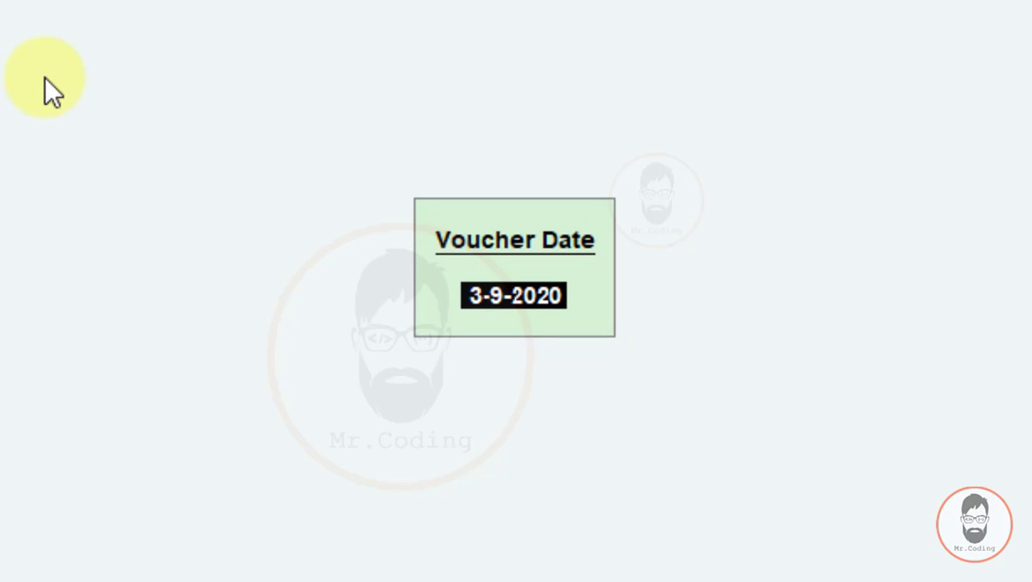
{"action": "type", "text": "2-9-2020"}
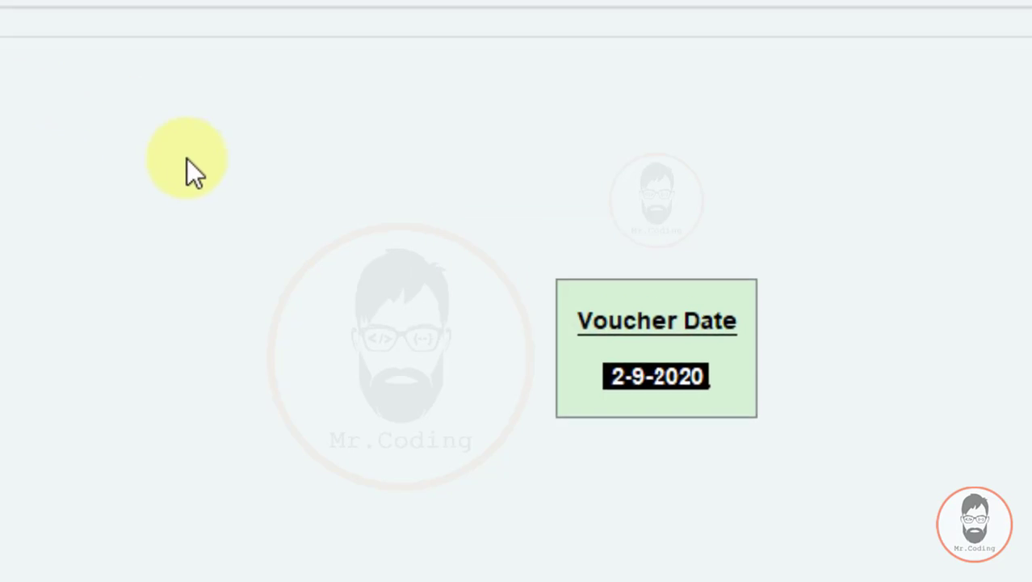
{"action": "key", "text": "Return"}
{"action": "key", "text": "Return"}
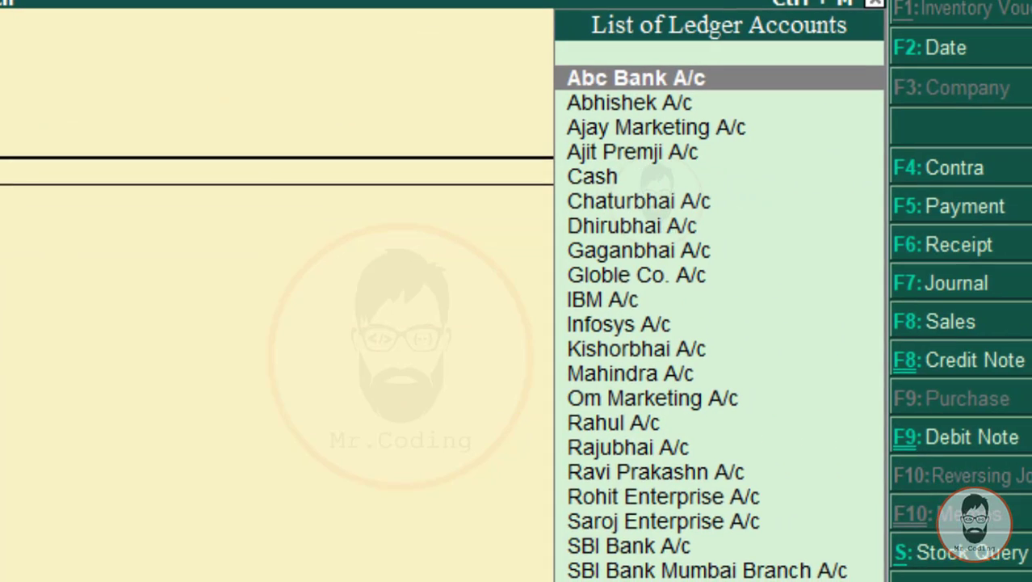
Choose the ledger of the supplier from transaction 7 as the party account, leaving the other references and address empty.
{"action": "key", "text": "Down"}
{"action": "key", "text": "Down"}
{"action": "key", "text": "Down"}
{"action": "key", "text": "Down"}
{"action": "key", "text": "Down"}
{"action": "key", "text": "Down"}
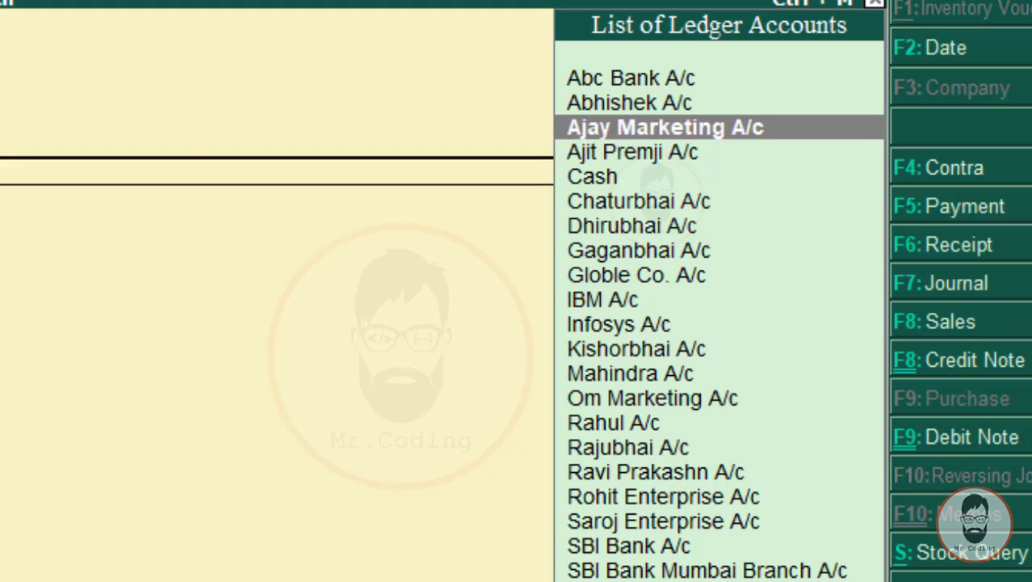
{"action": "key", "text": "Down"}
{"action": "key", "text": "Down"}
{"action": "key", "text": "Down"}
{"action": "key", "text": "Down"}
{"action": "key", "text": "Down"}
{"action": "key", "text": "Down"}
{"action": "key", "text": "Down"}
{"action": "key", "text": "Down"}
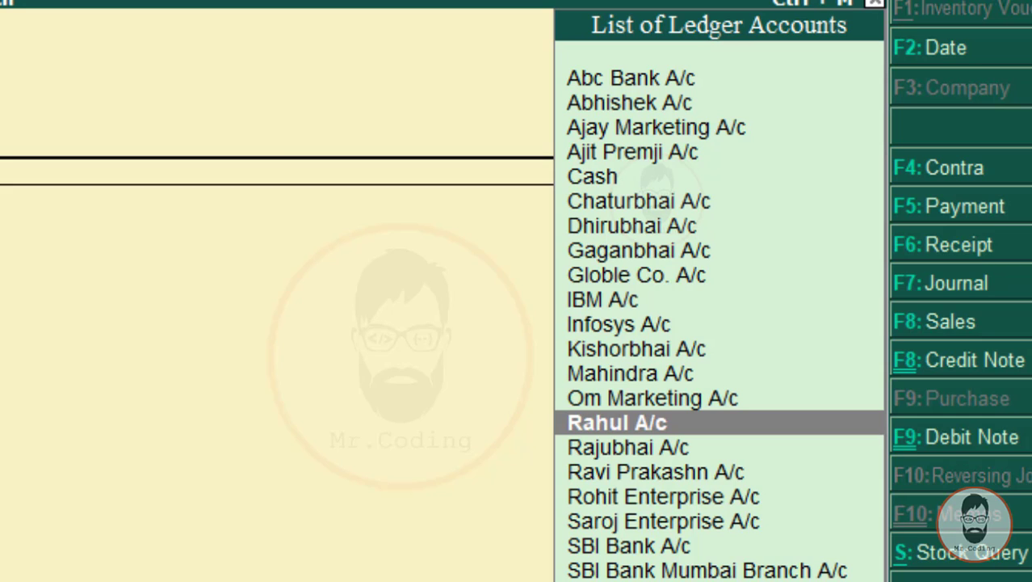
{"action": "key", "text": "Return"}
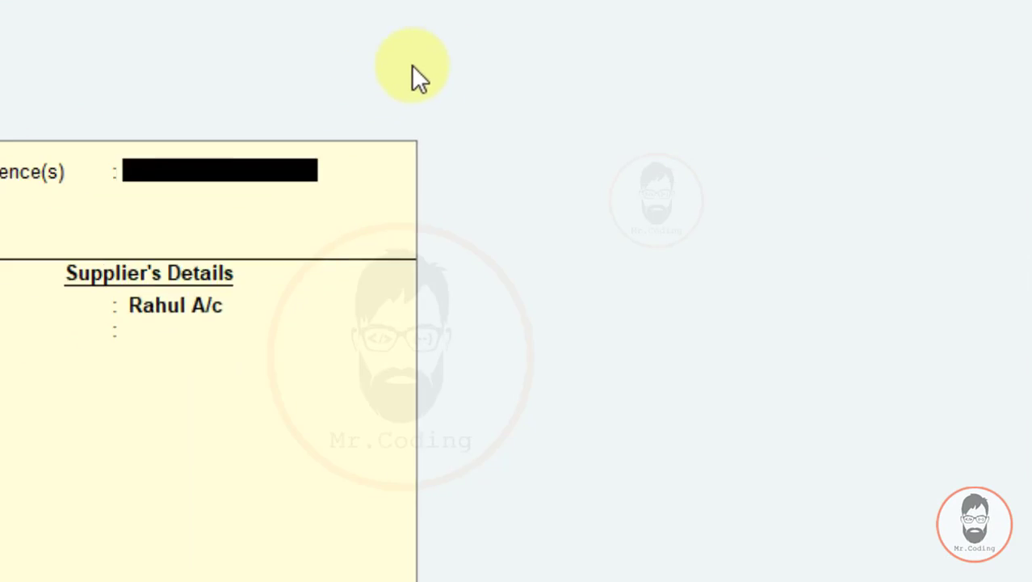
{"action": "key", "text": "Return"}
{"action": "key", "text": "Return"}
{"action": "key", "text": "Return"}
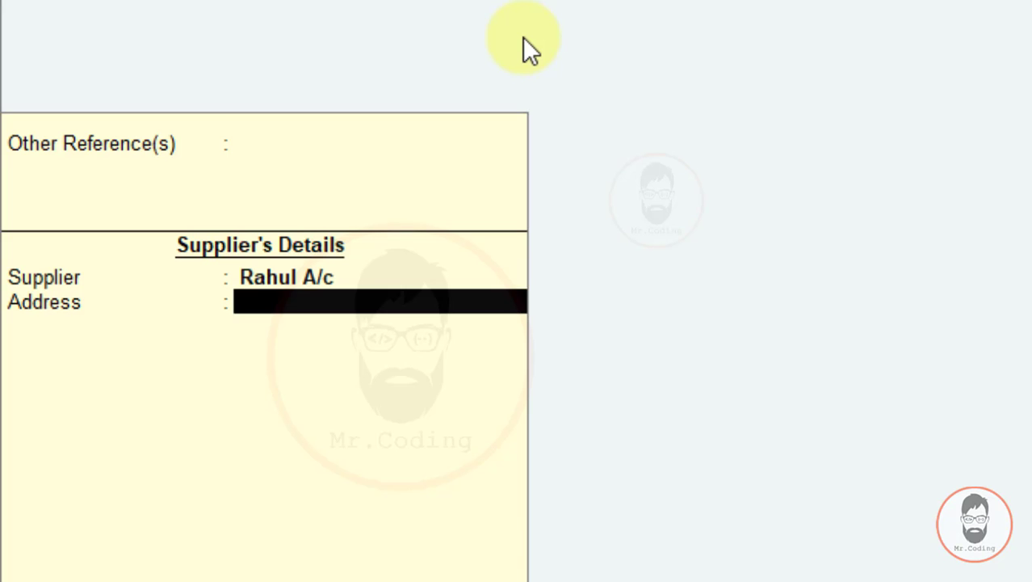
{"action": "key", "text": "Return"}
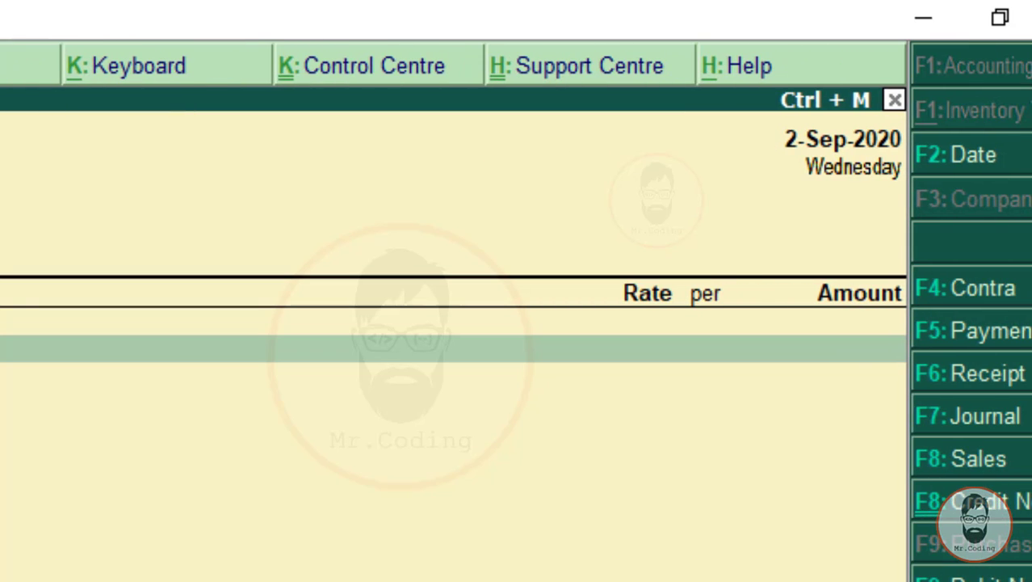
Add Purchase A/c with an amount of 11500 and save the purchase voucher without a narration.
{"action": "type", "text": "pu"}
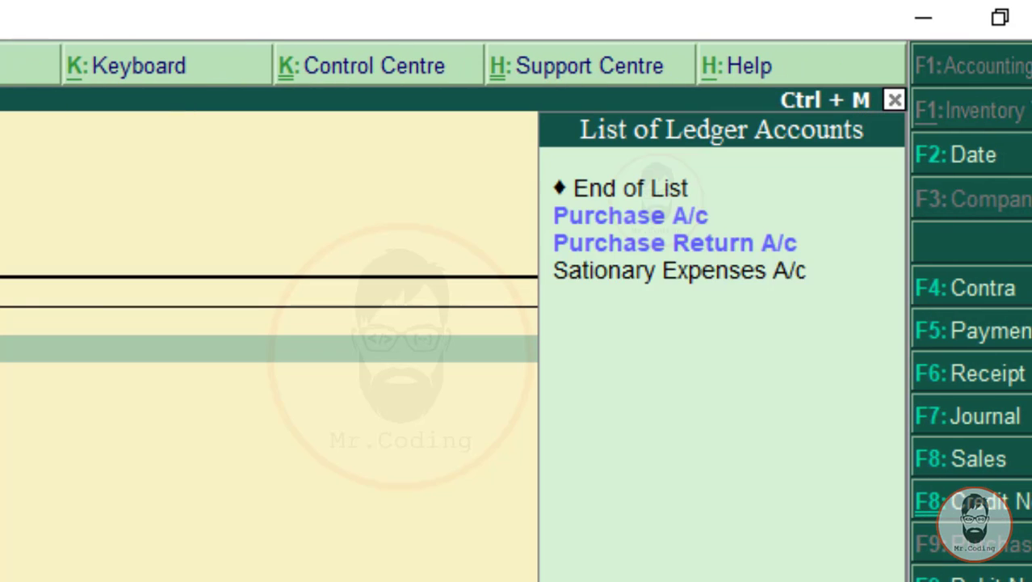
{"action": "key", "text": "Down"}
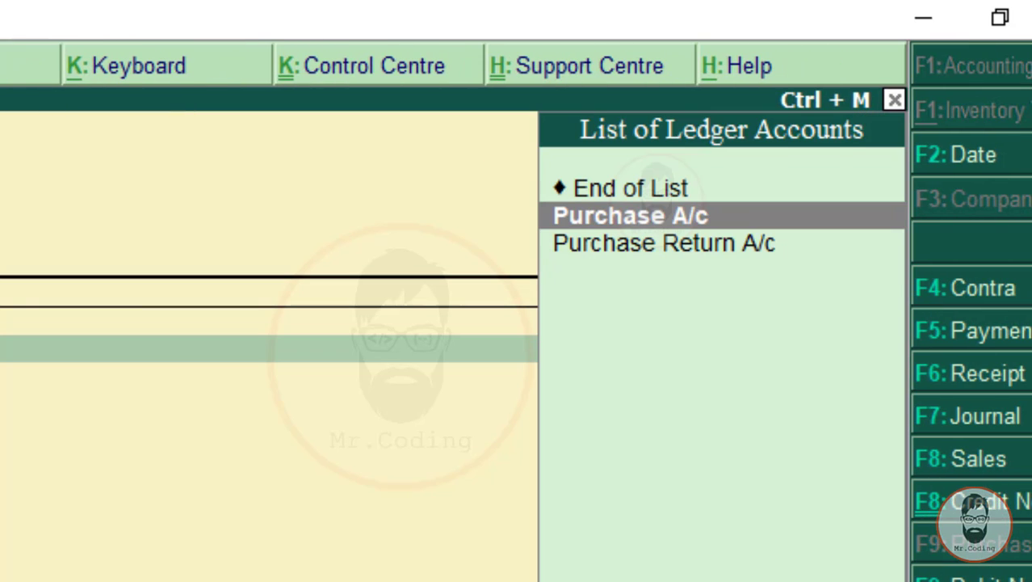
{"action": "key", "text": "Return"}
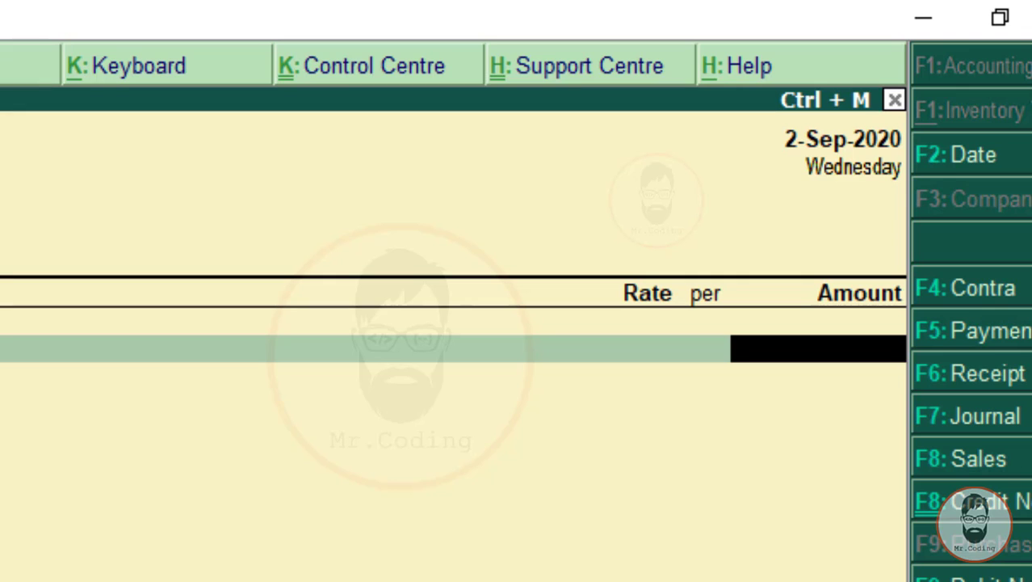
{"action": "type", "text": "11500"}
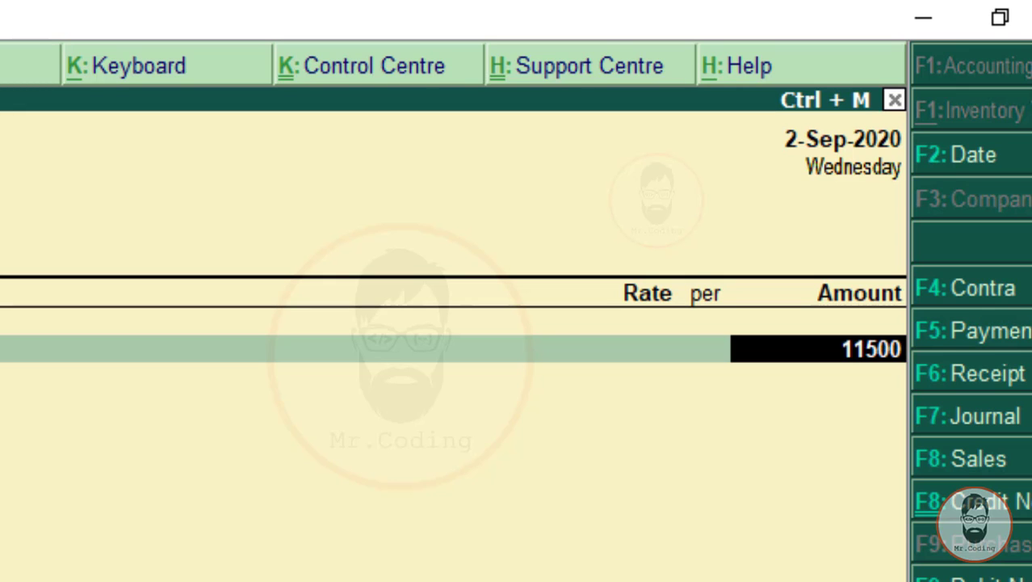
{"action": "key", "text": "Return"}
{"action": "key", "text": "Return"}
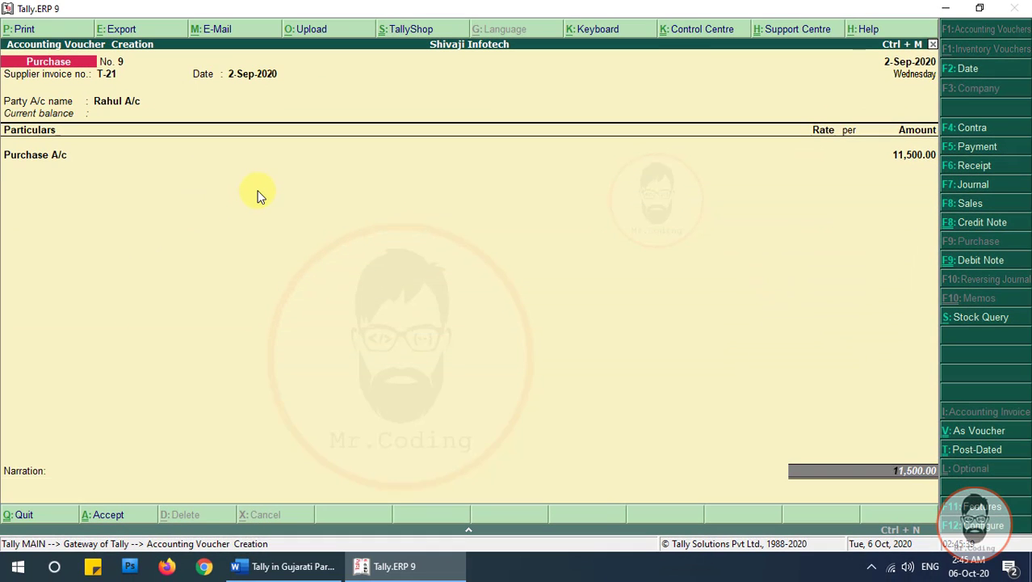
{"action": "key", "text": "Return"}
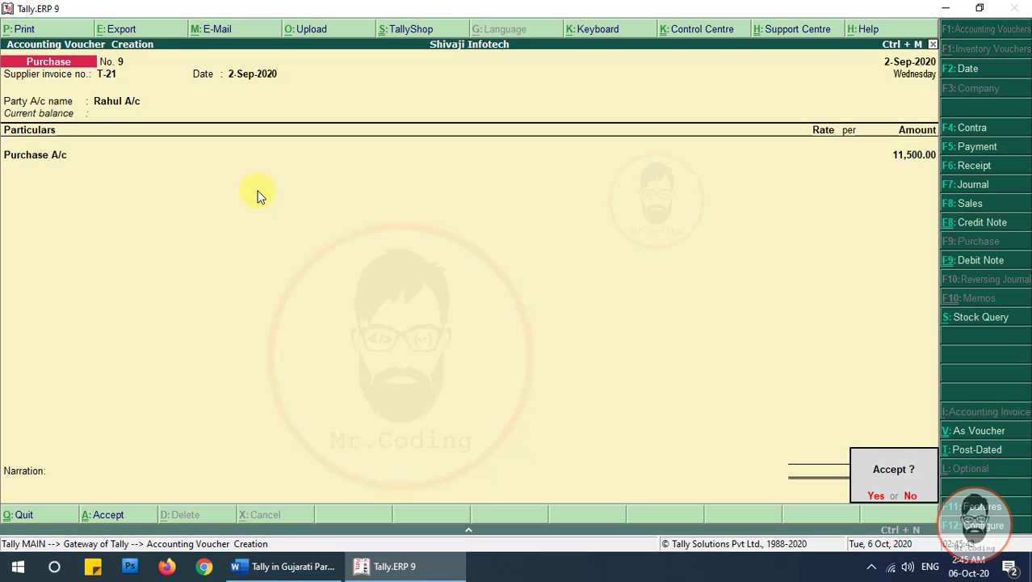
{"action": "key", "text": "Return"}
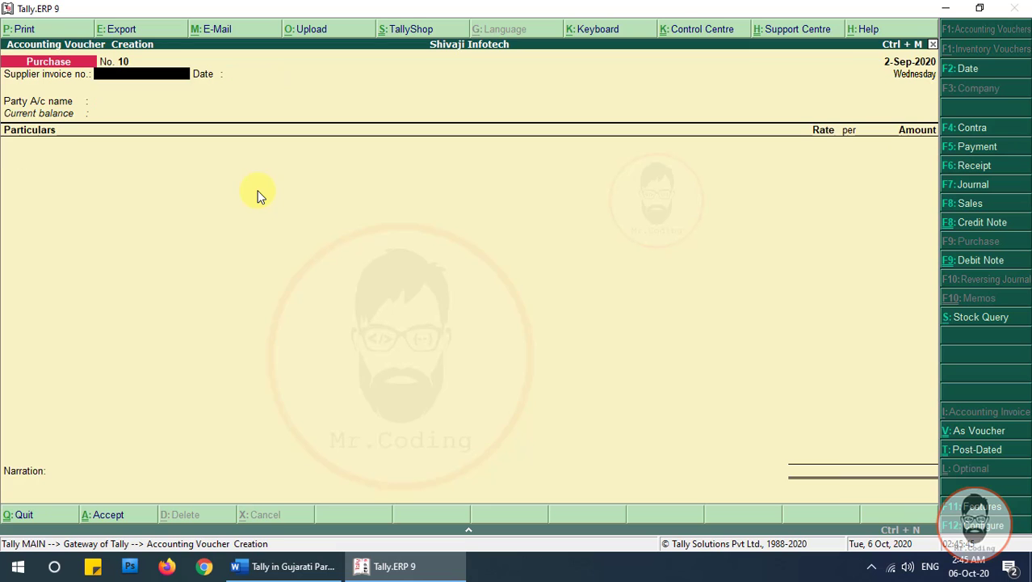
Switch to the Word document and read transaction 8 about the 1500 discount received on bill T-21.
{"action": "left_click", "coordinate": [286, 565]}
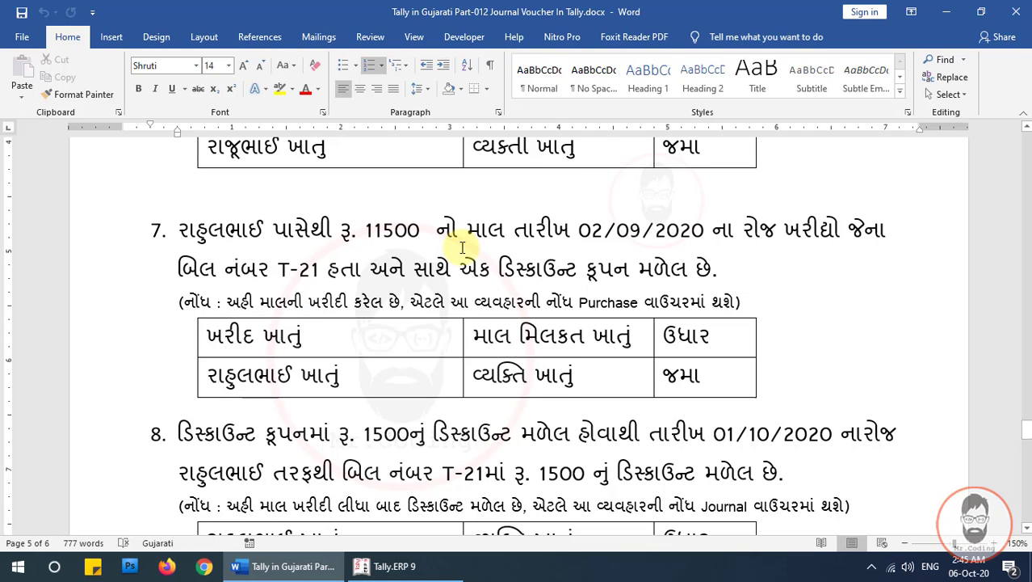
{"action": "scroll", "coordinate": [357, 243], "scroll_direction": "down", "scroll_amount": 2}
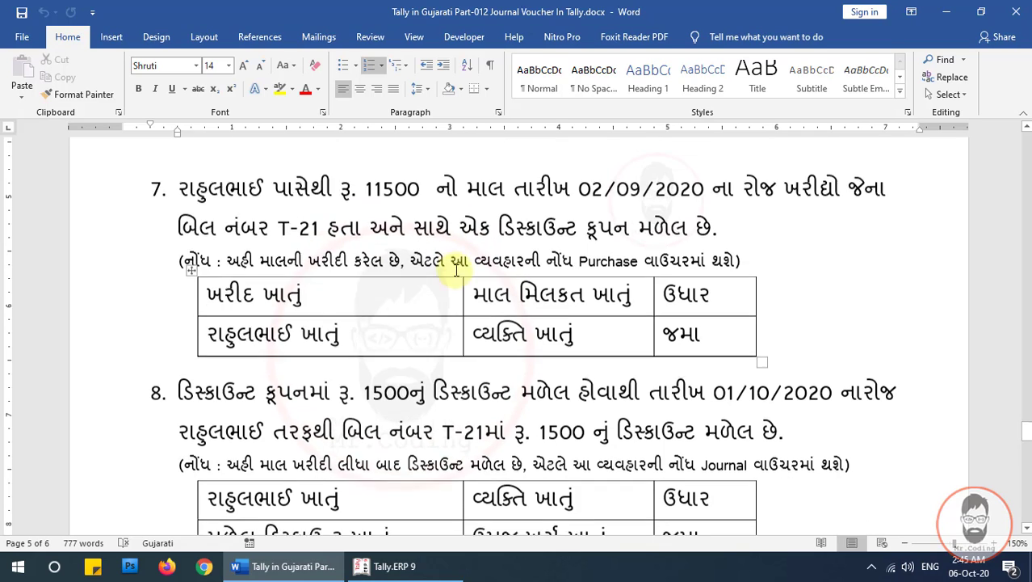
{"action": "scroll", "coordinate": [440, 269], "scroll_direction": "down", "scroll_amount": 1}
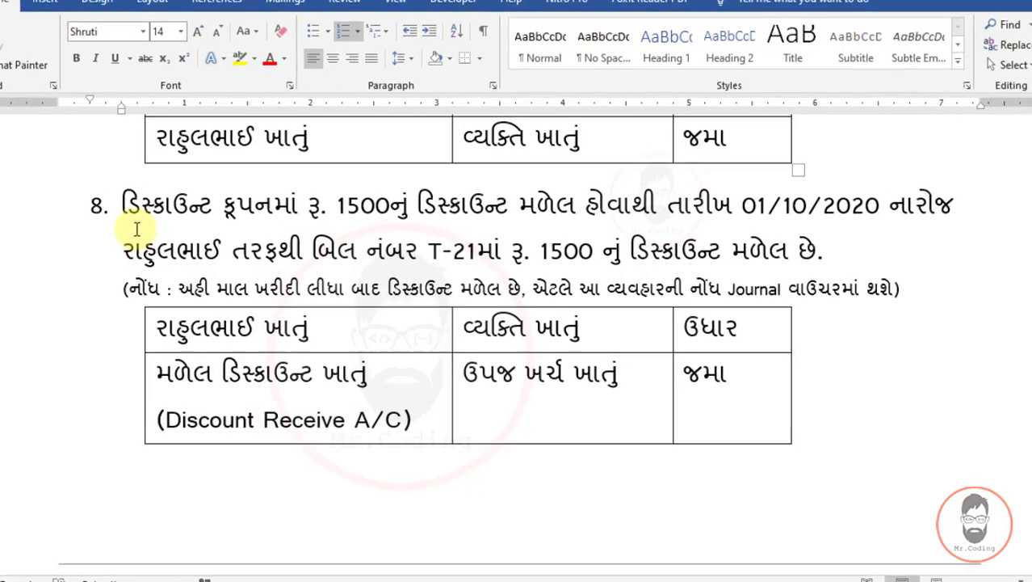
{"action": "scroll", "coordinate": [211, 215], "scroll_direction": "up", "scroll_amount": 1}
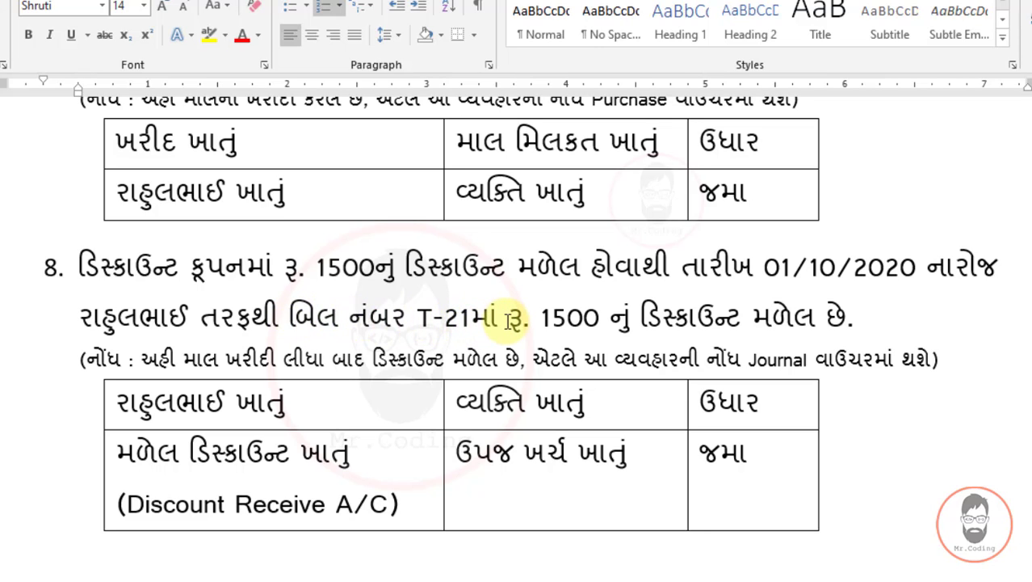
Review transaction 7's T-21 purchase and discount coupon together with transaction 8's discount entry in the Word document.
{"action": "scroll", "coordinate": [452, 311], "scroll_direction": "up", "scroll_amount": 3}
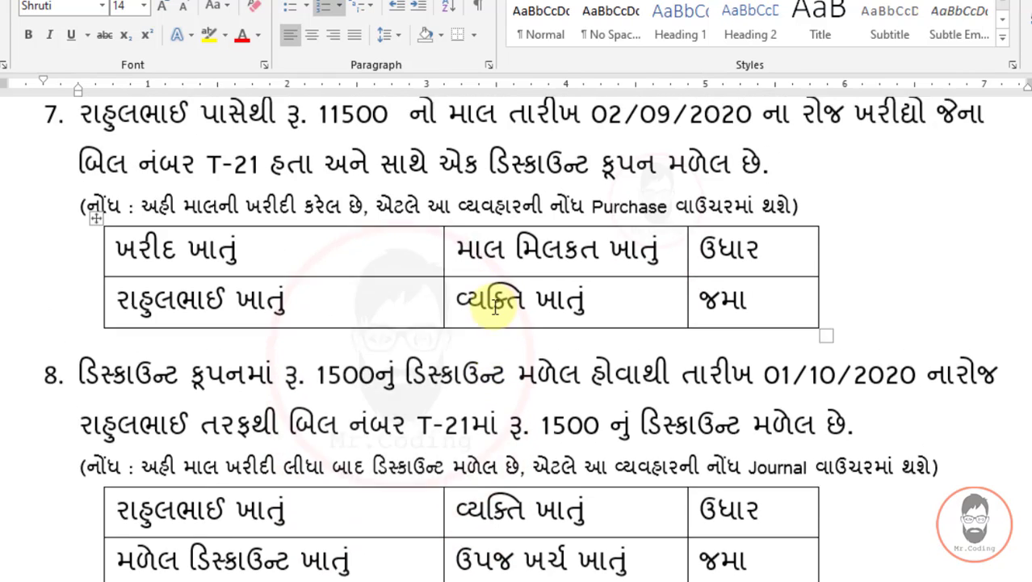
{"action": "left_click_drag", "start_coordinate": [99, 214], "coordinate": [415, 266]}
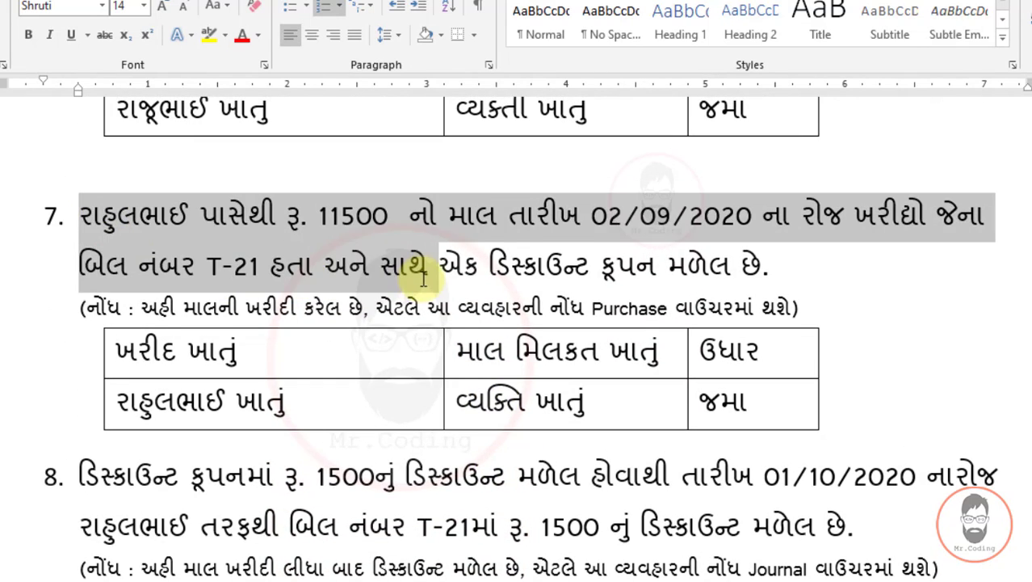
{"action": "scroll", "coordinate": [475, 296], "scroll_direction": "down", "scroll_amount": 1}
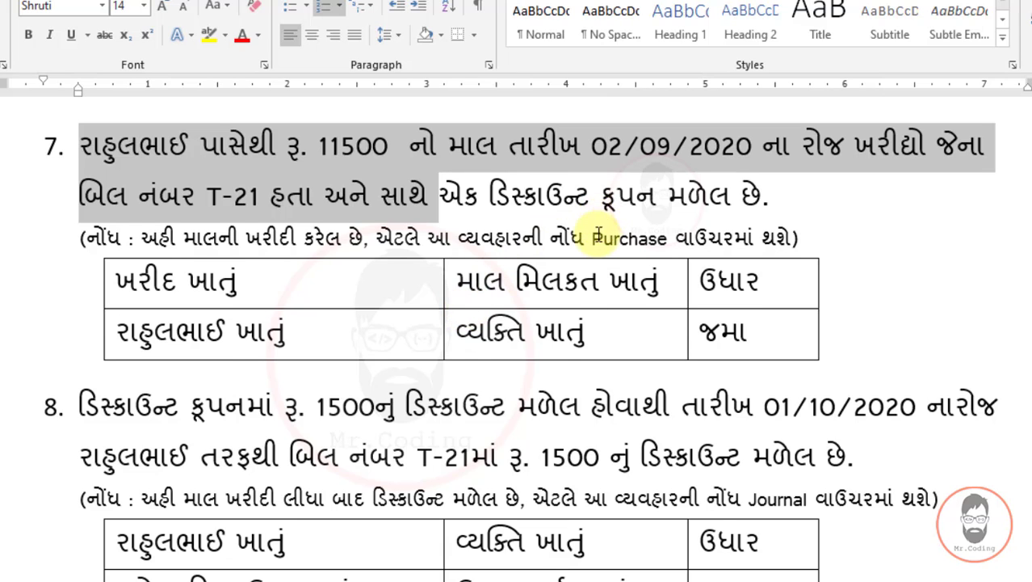
{"action": "scroll", "coordinate": [593, 254], "scroll_direction": "down", "scroll_amount": 1}
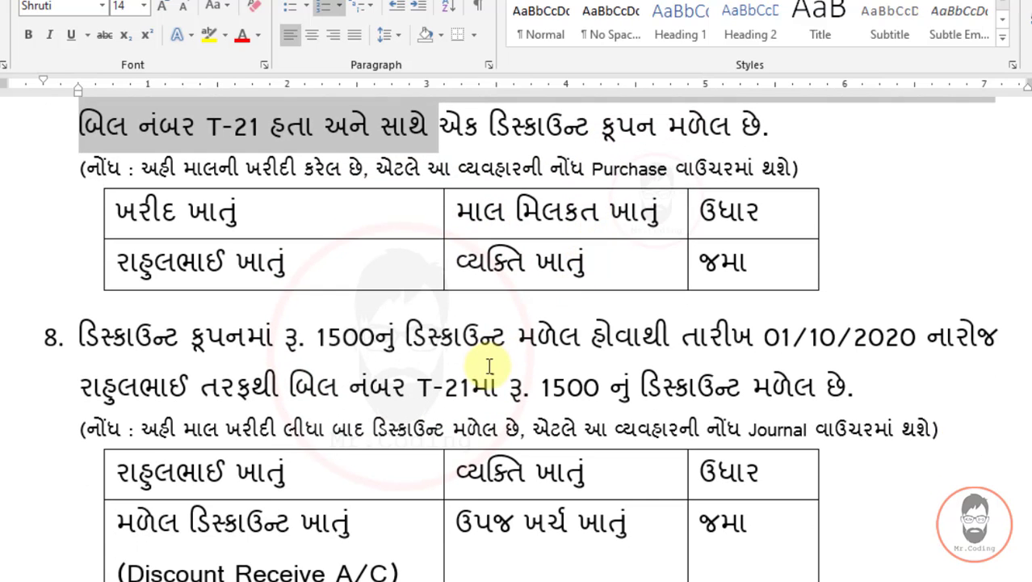
{"action": "left_click", "coordinate": [576, 356]}
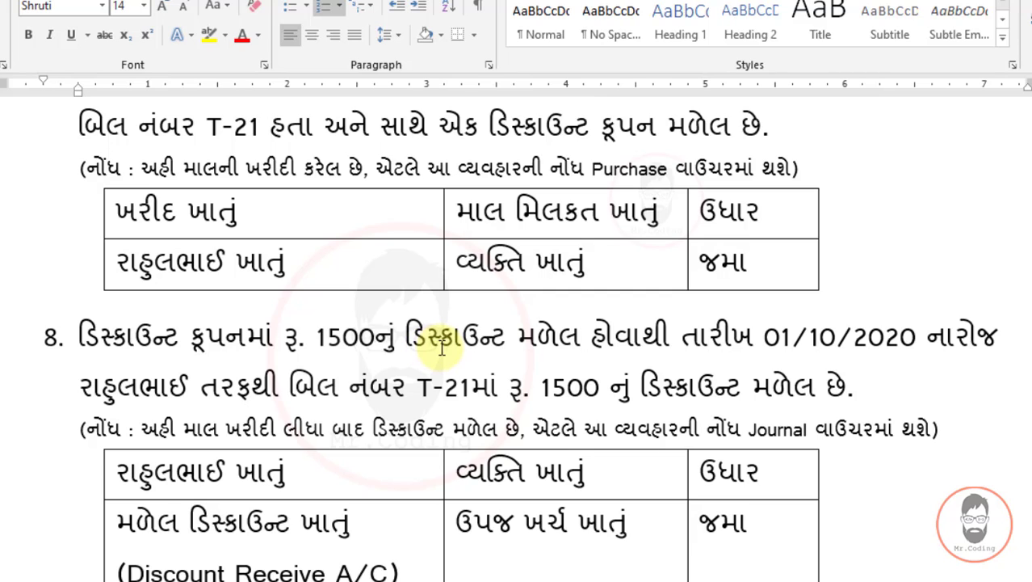
{"action": "scroll", "coordinate": [436, 346], "scroll_direction": "down", "scroll_amount": 1}
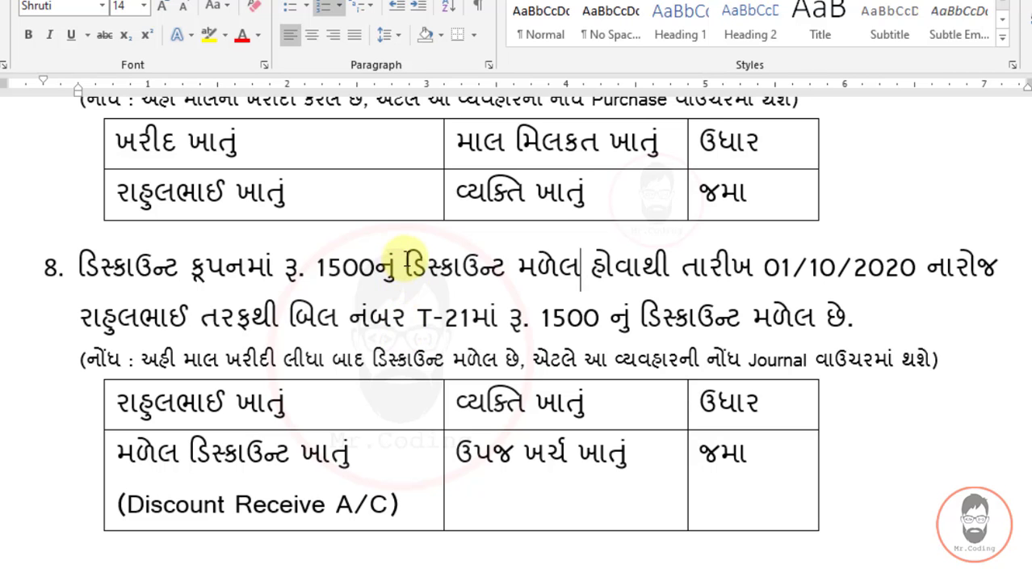
Switch to Tally.ERP 9 and start a Journal voucher dated 1-10-2020.
{"action": "left_click", "coordinate": [381, 569]}
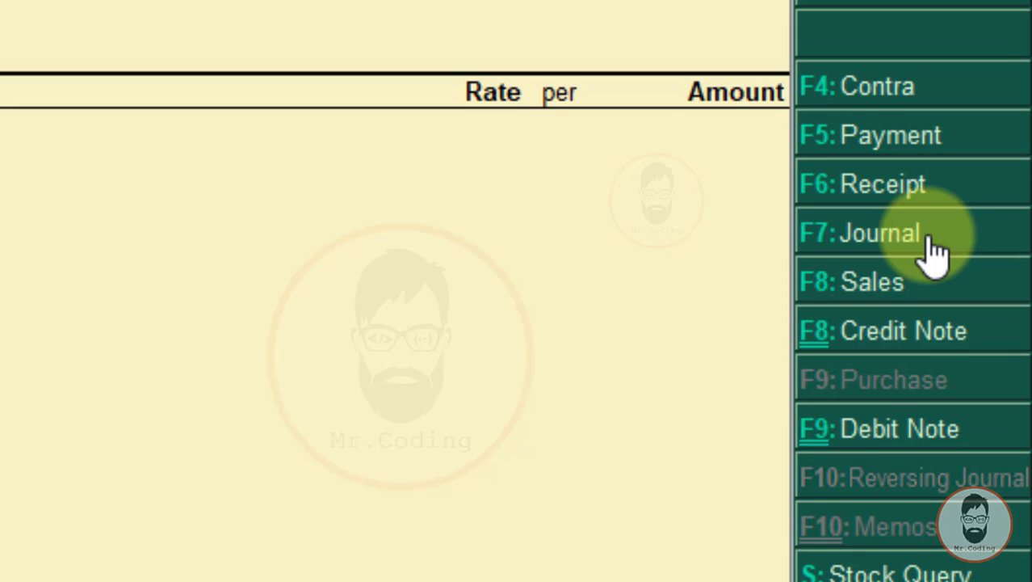
{"action": "left_click", "coordinate": [930, 241]}
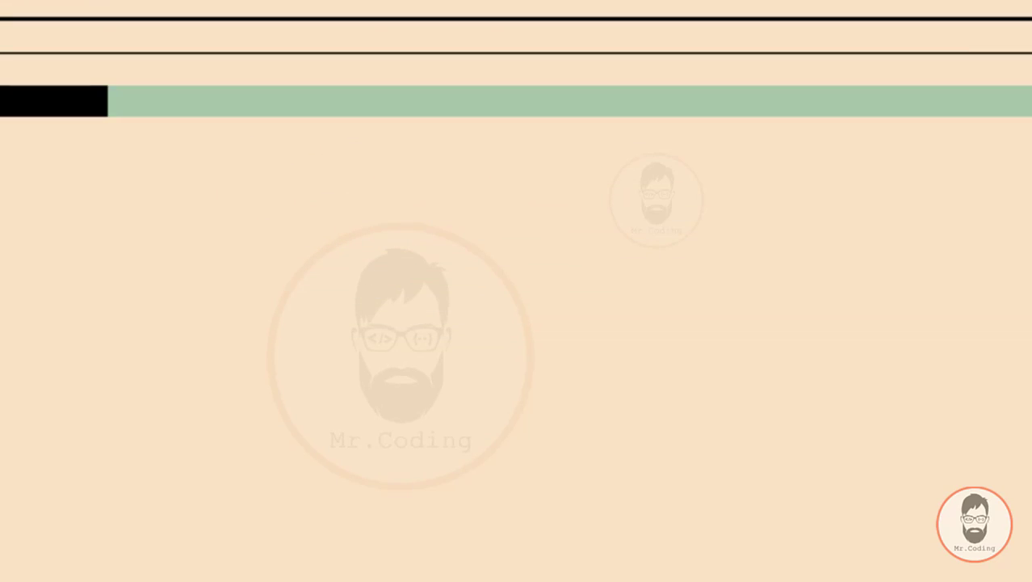
{"action": "key", "text": "F2"}
{"action": "type", "text": "1-10-"}
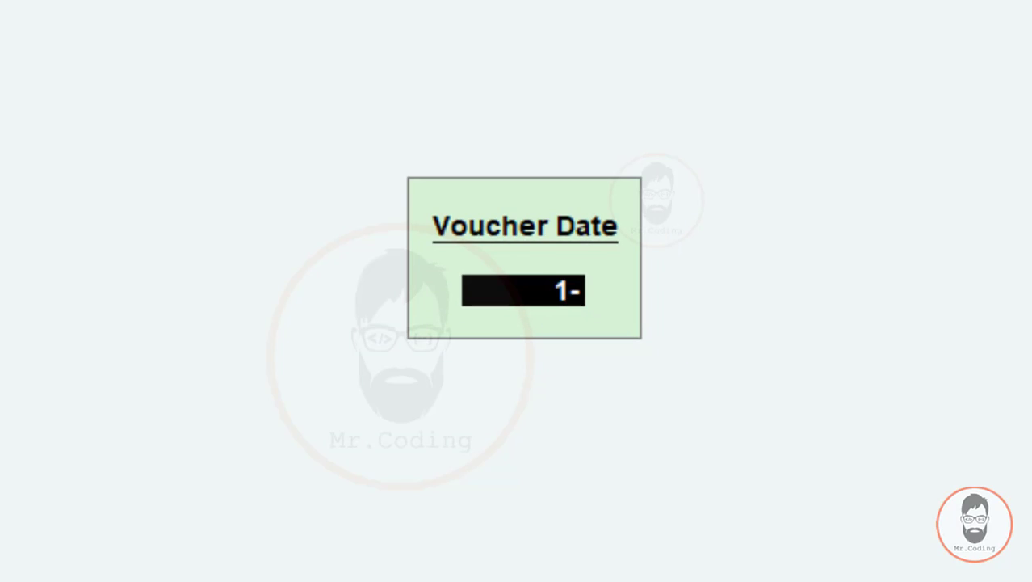
{"action": "type", "text": "2020"}
{"action": "key", "text": "Return"}
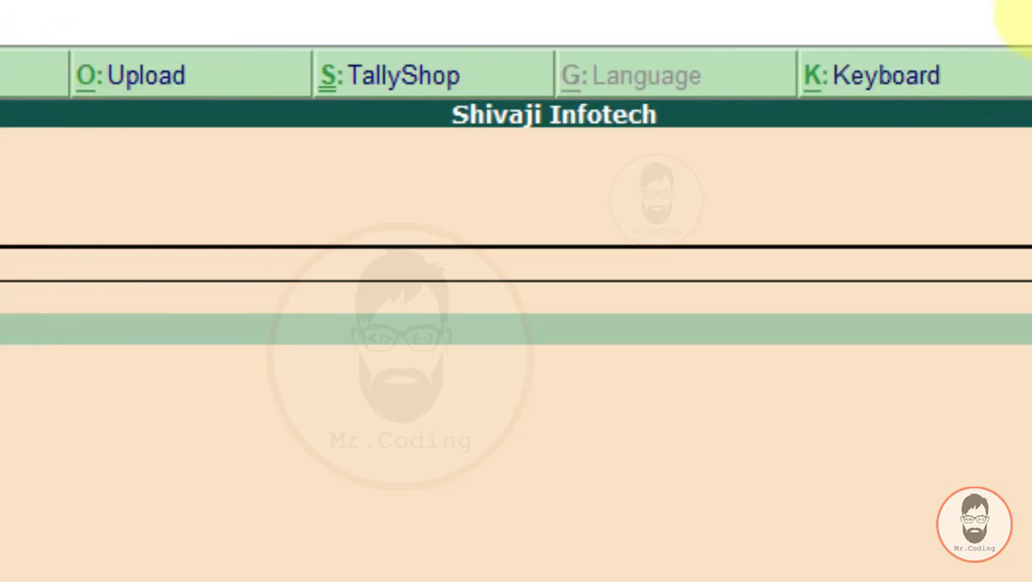
Debit the supplier's ledger from transaction 8 with 1500, allocated as Agst Ref to pending bill T-21.
{"action": "type", "text": "r"}
{"action": "key", "text": "Down"}
{"action": "key", "text": "Return"}
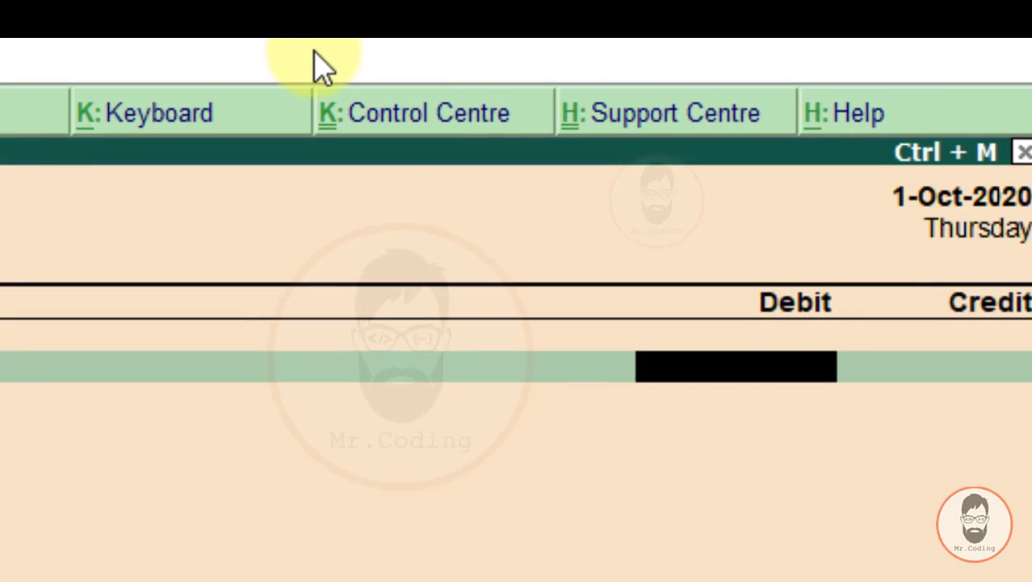
{"action": "type", "text": "1500"}
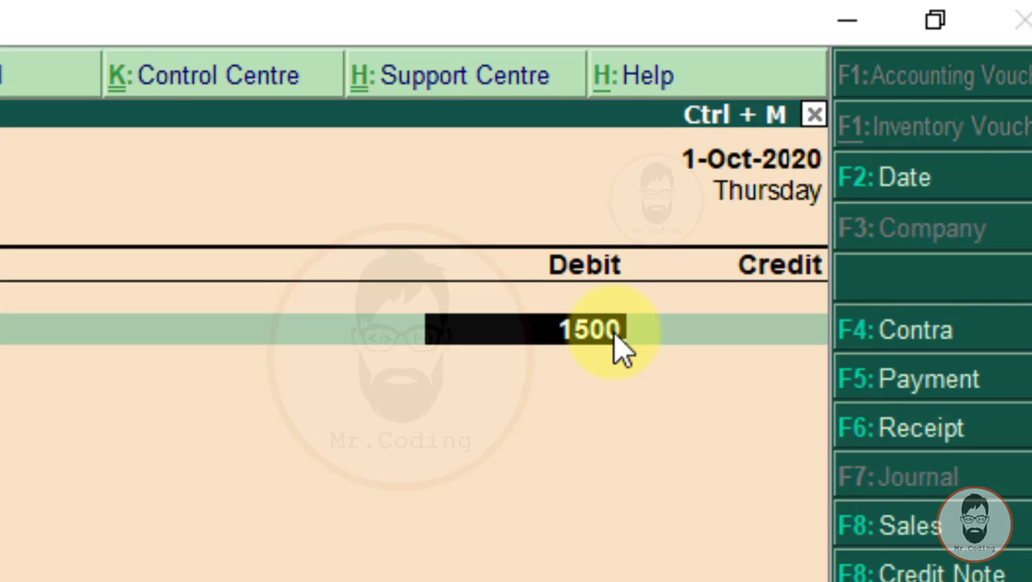
{"action": "key", "text": "Return"}
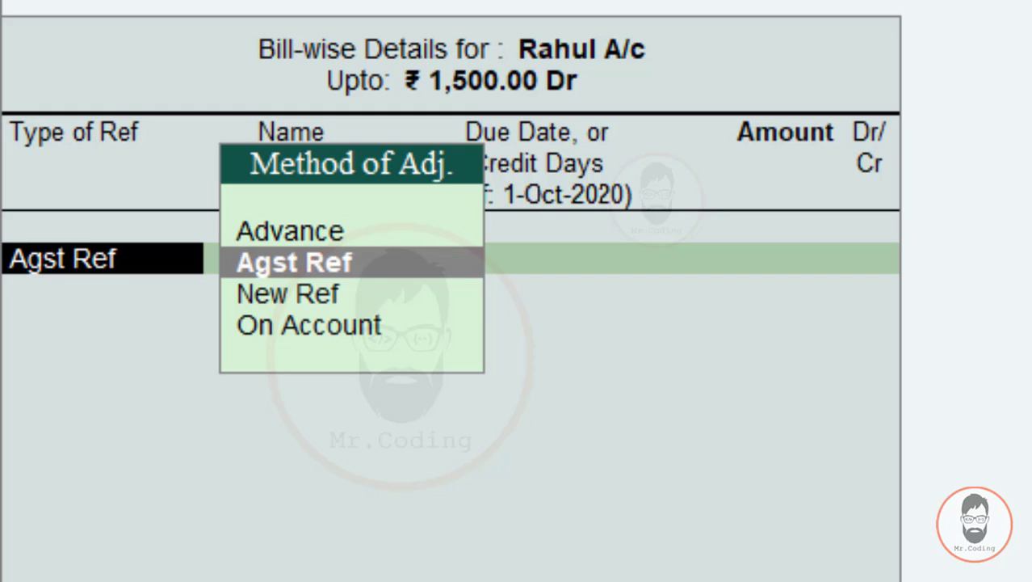
{"action": "key", "text": "Return"}
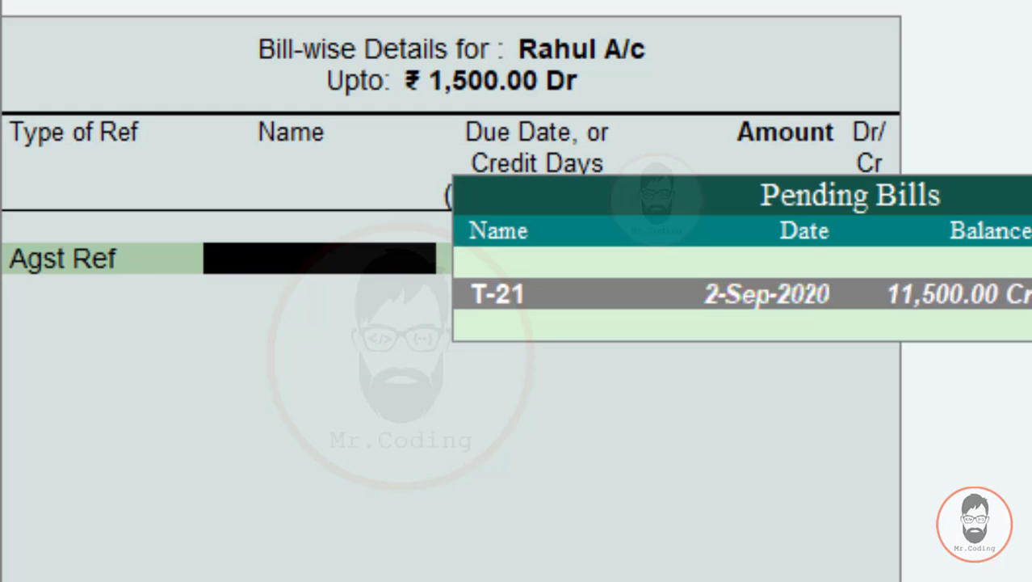
{"action": "left_click", "coordinate": [571, 307]}
{"action": "key", "text": "Return"}
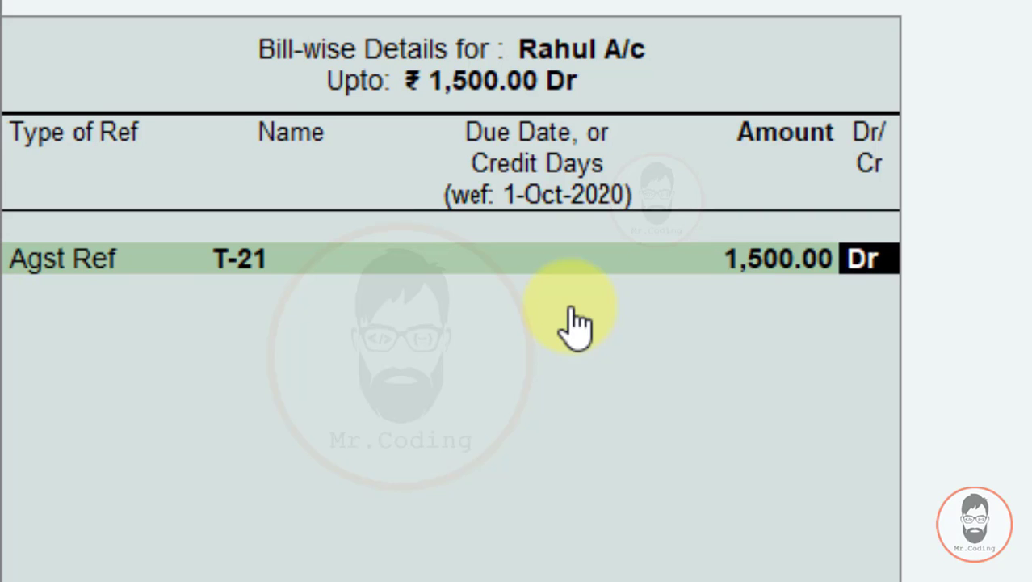
{"action": "key", "text": "Return"}
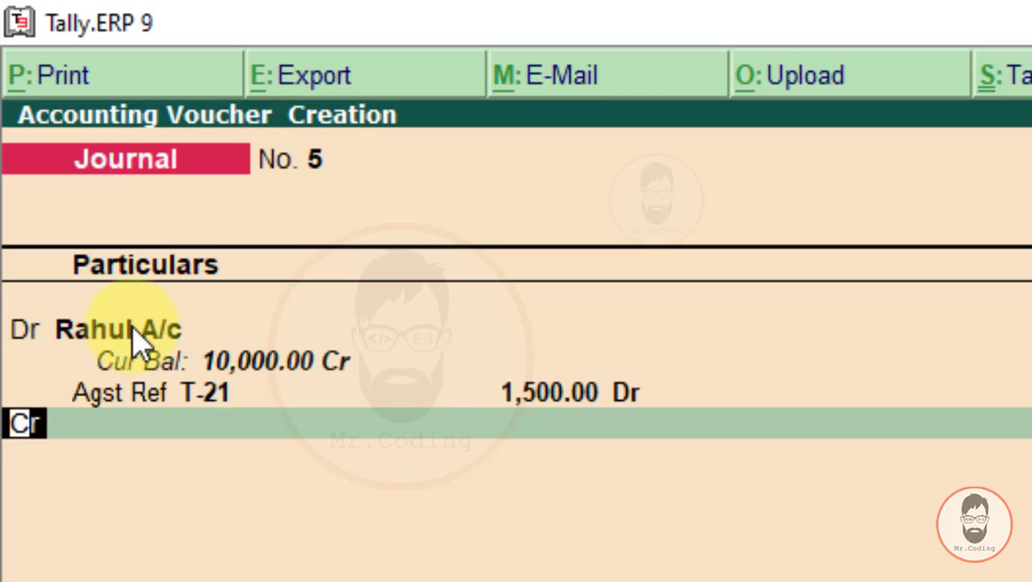
Create a credit ledger named Discount Receive A/c without an alias, under the Indirect Incomes group.
{"action": "key", "text": "Return"}
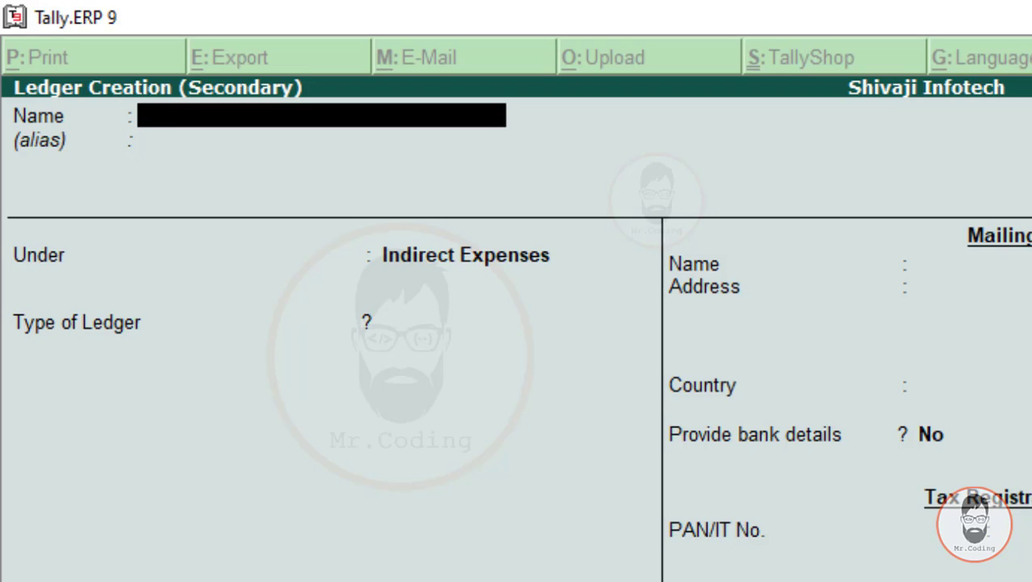
{"action": "type", "text": "Discount Receive A/c"}
{"action": "key", "text": "Return"}
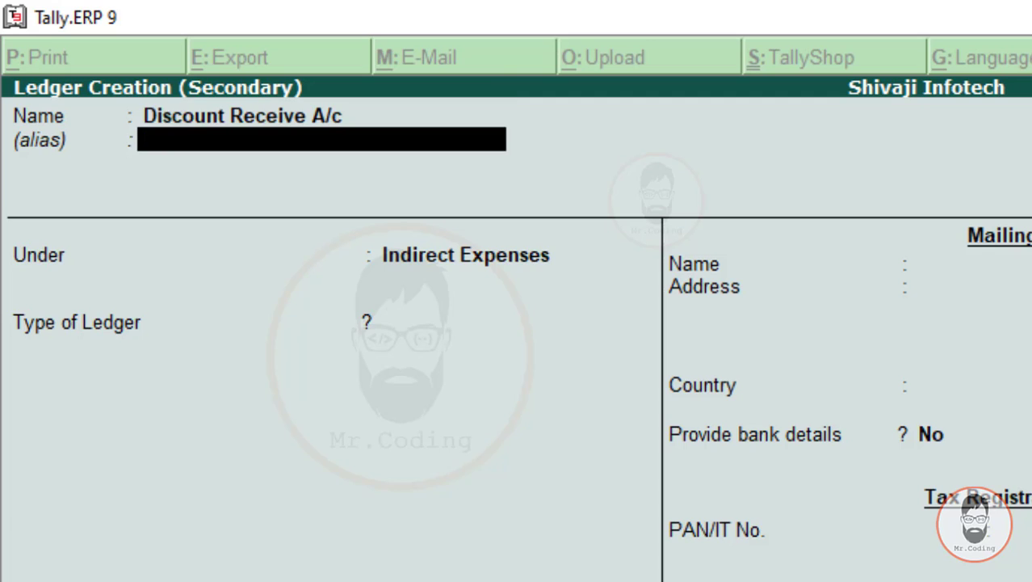
{"action": "key", "text": "Return"}
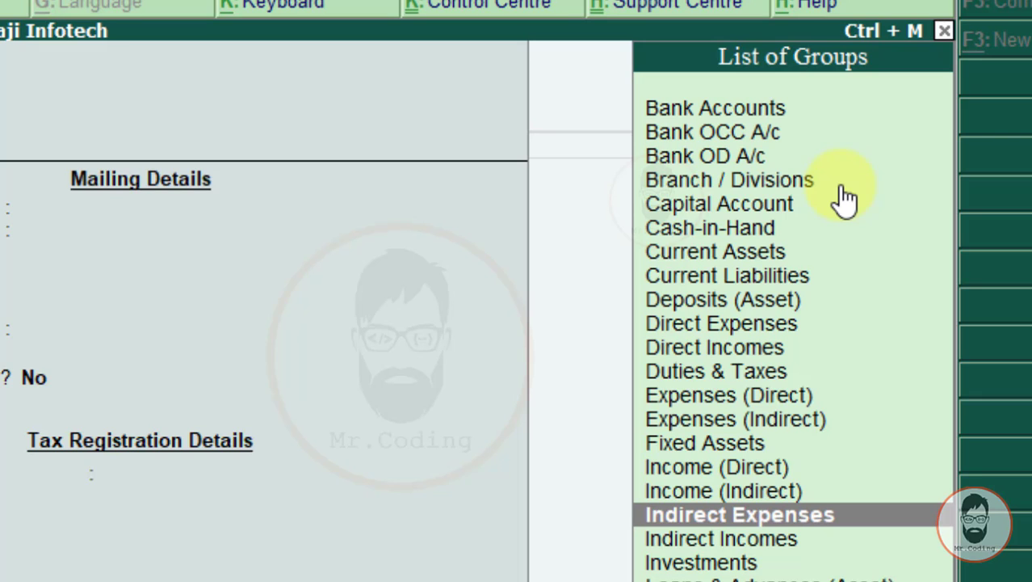
{"action": "type", "text": "ind"}
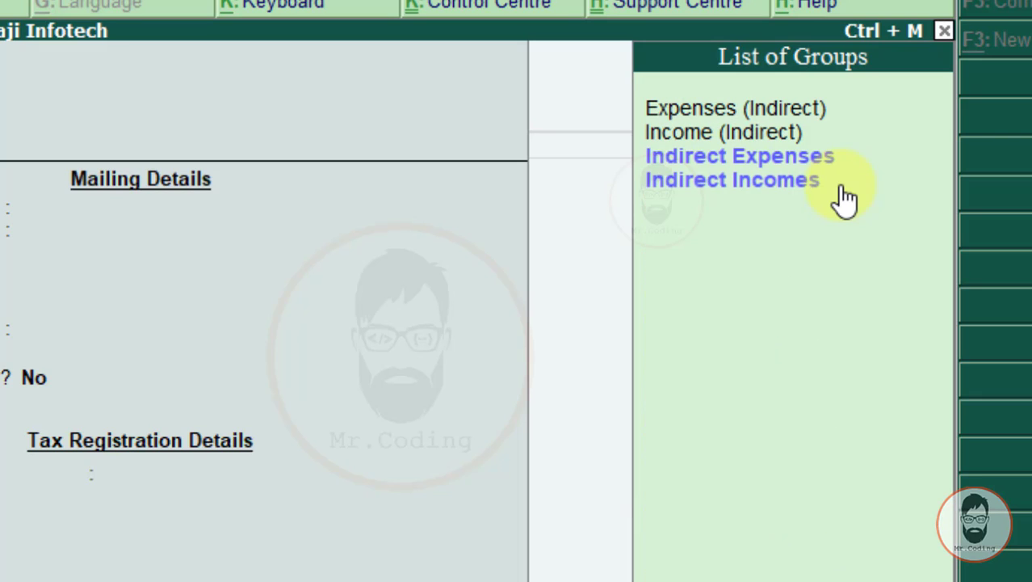
{"action": "left_click", "coordinate": [844, 198]}
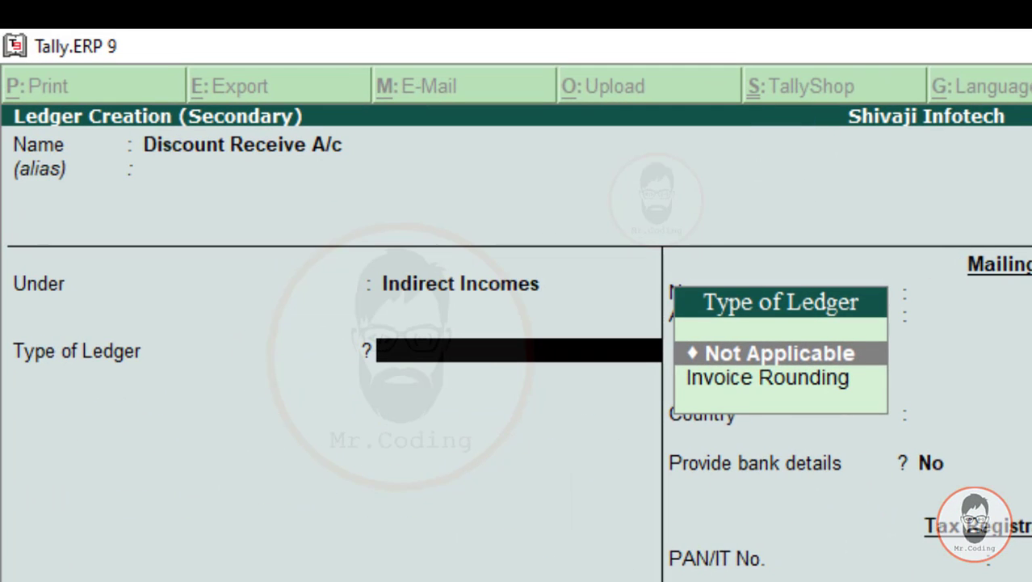
Set the ledger type to Invoice Rounding with Normal Rounding and a limit of 1, and save the ledger.
{"action": "key", "text": "Down"}
{"action": "key", "text": "Return"}
{"action": "key", "text": "Return"}
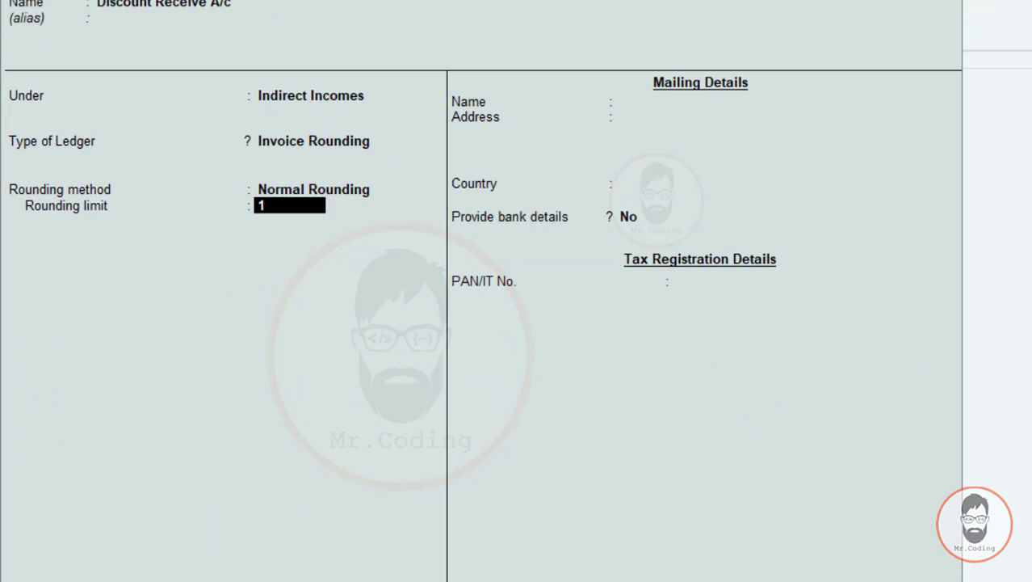
{"action": "key", "text": "Return"}
{"action": "key", "text": "Return"}
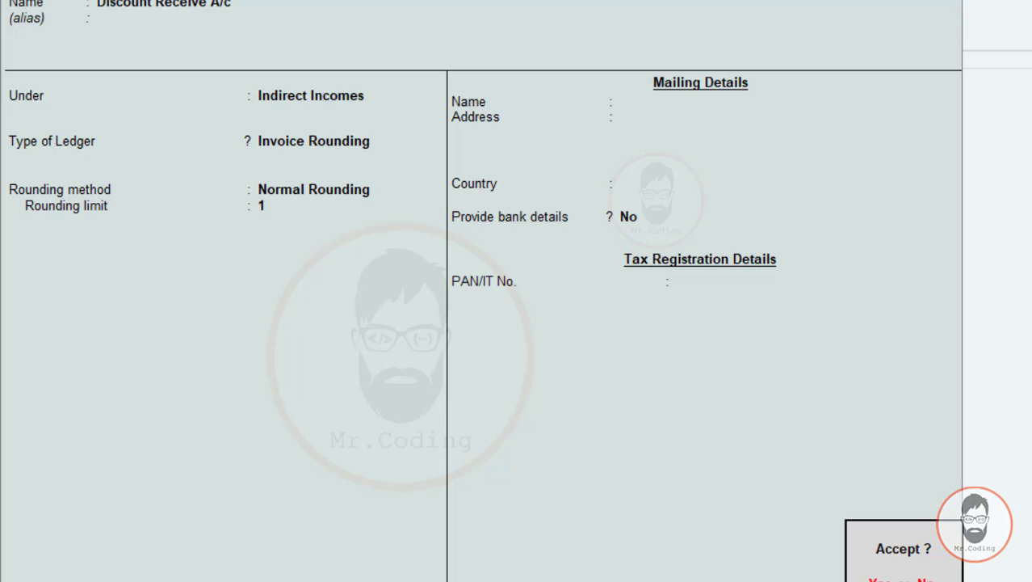
{"action": "key", "text": "Return"}
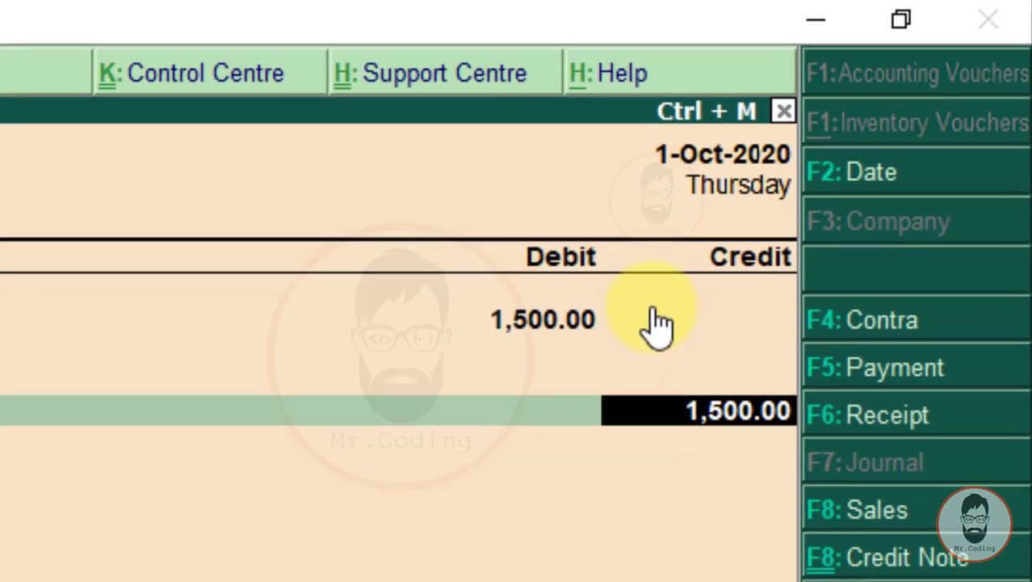
Accept the 1500 credit to Discount Receive A/c and save the journal voucher without a narration.
{"action": "key", "text": "Return"}
{"action": "key", "text": "Return"}
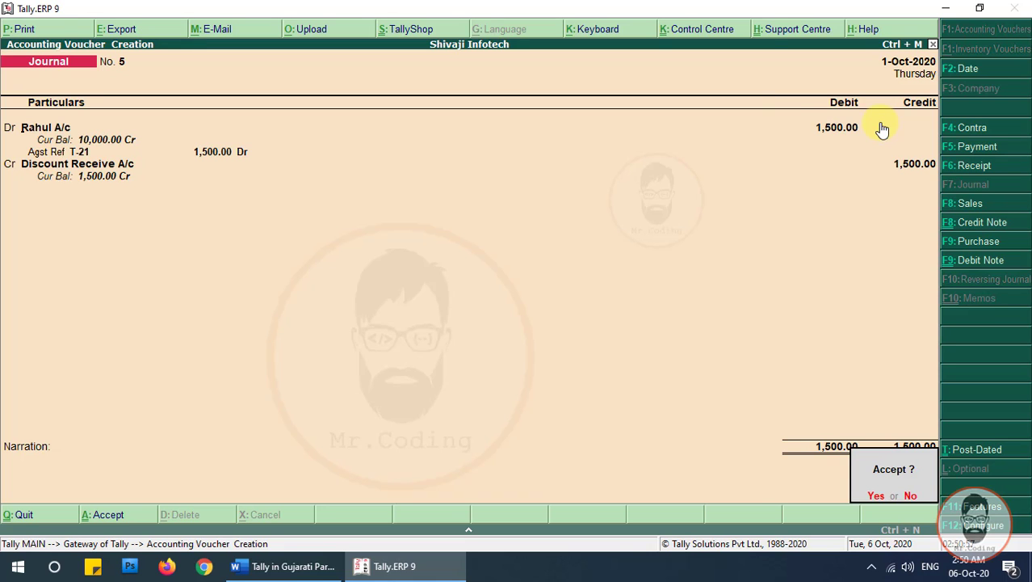
{"action": "key", "text": "Return"}
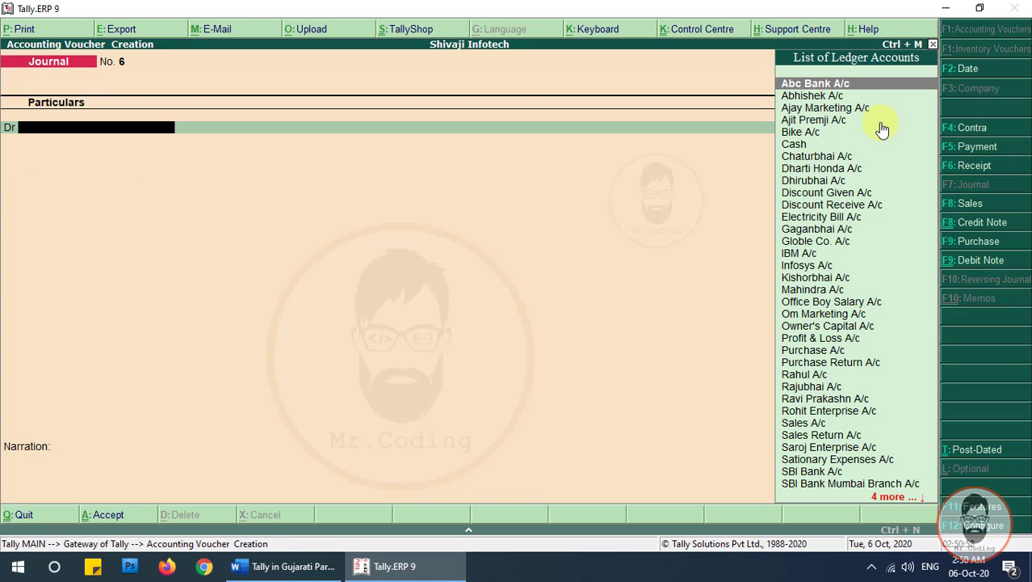
Switch to the Word document and read transaction 9 about the 10000 settlement on 02/10/2020.
{"action": "left_click", "coordinate": [279, 568]}
{"action": "scroll", "coordinate": [511, 311], "scroll_direction": "up", "scroll_amount": 1}
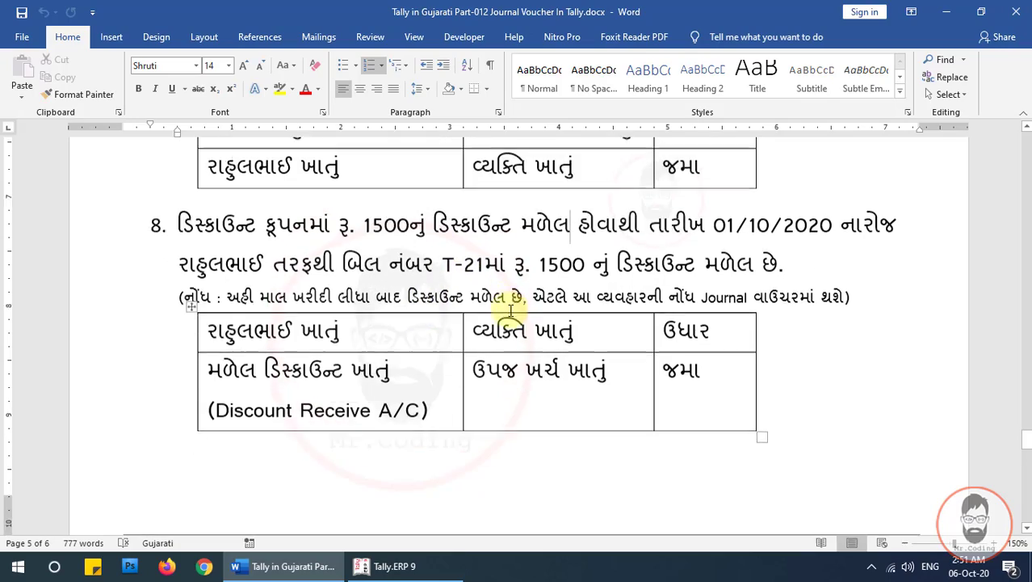
{"action": "scroll", "coordinate": [512, 313], "scroll_direction": "down", "scroll_amount": 6}
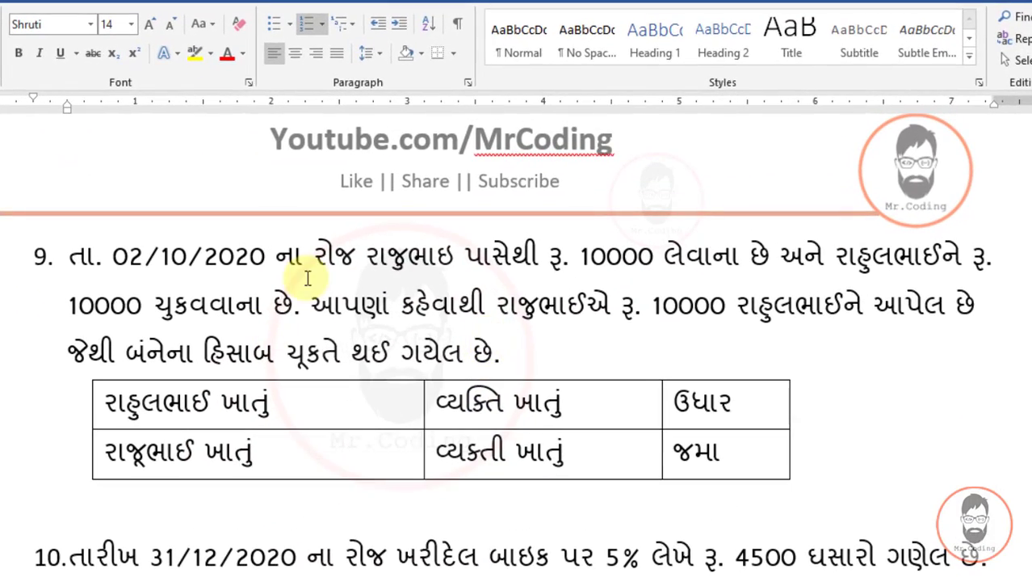
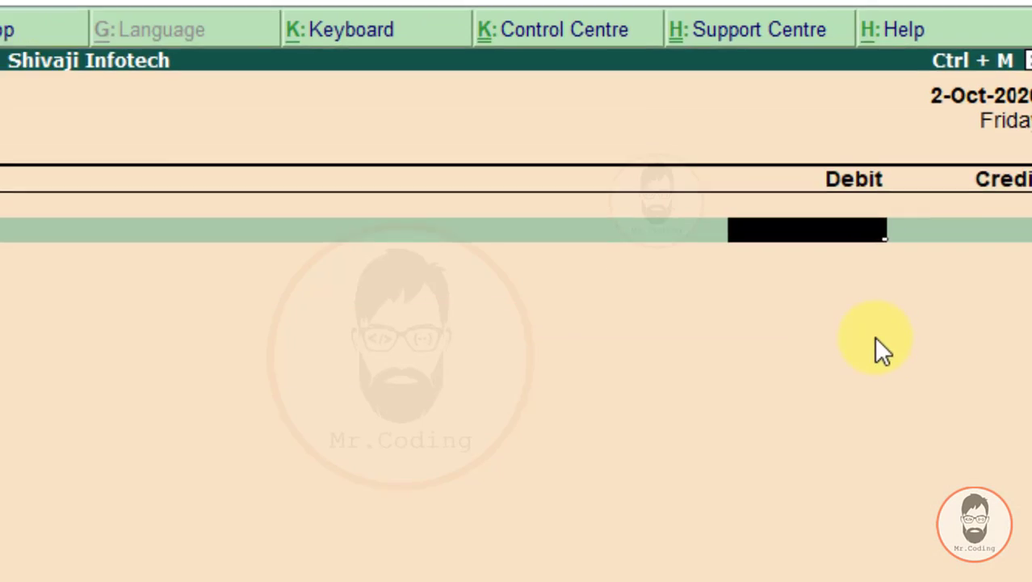
Debit the supplier's ledger with 10000 in the 2-Oct-2020 journal voucher, allocated as Agst Ref to bill T-21.
{"action": "type", "text": "10000"}
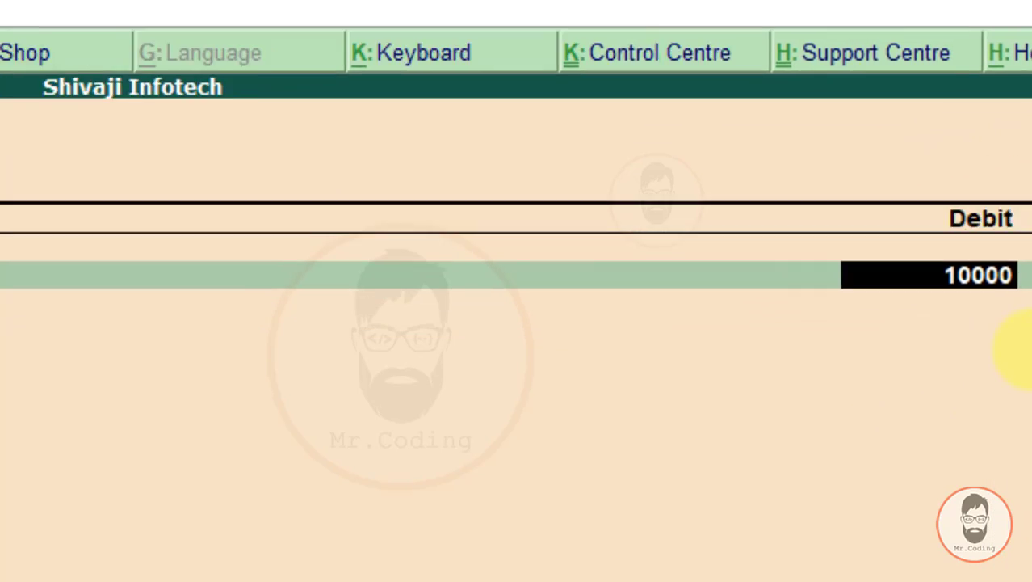
{"action": "key", "text": "Return"}
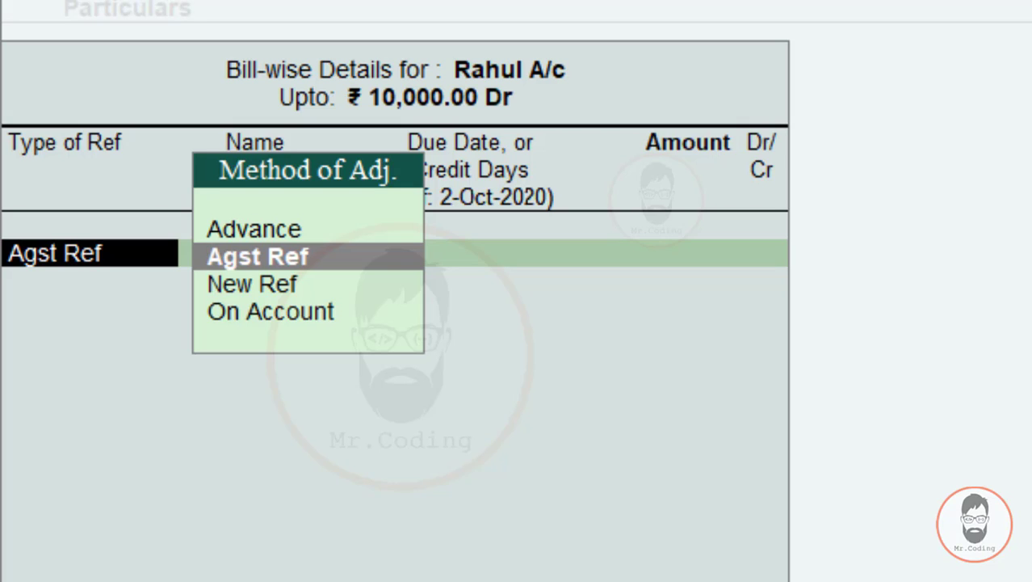
{"action": "key", "text": "Return"}
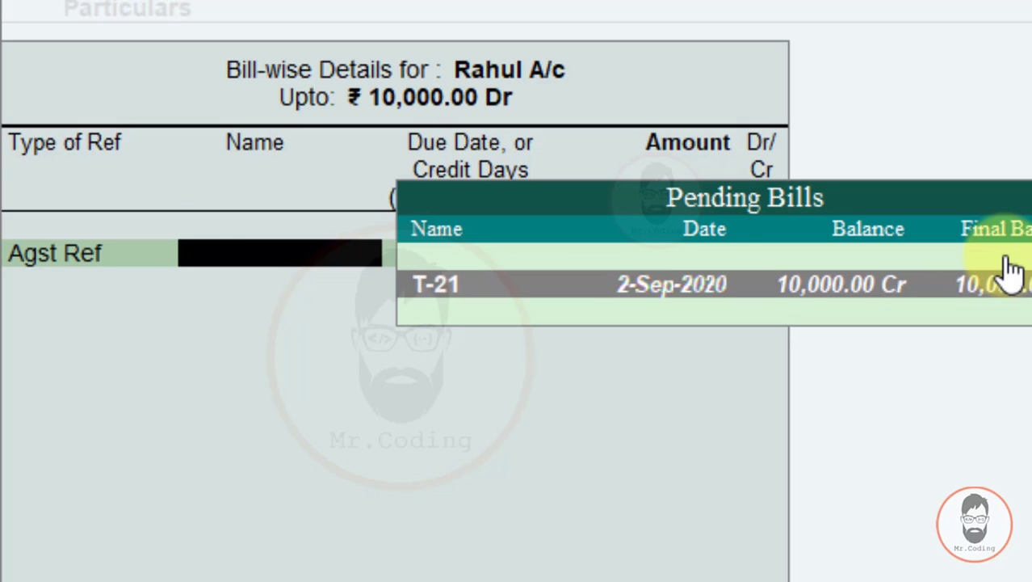
{"action": "key", "text": "Return"}
{"action": "key", "text": "Return"}
{"action": "key", "text": "Return"}
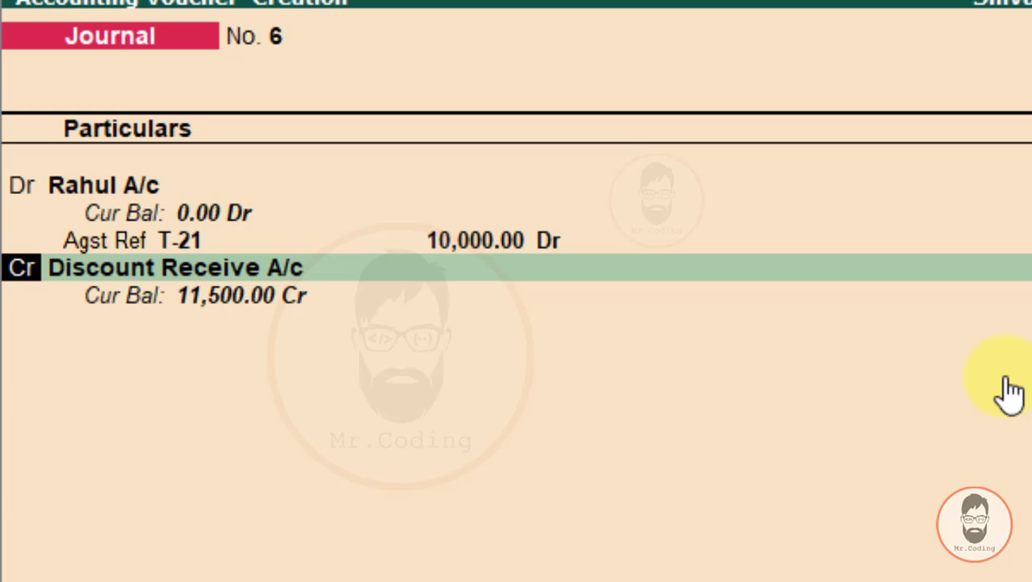
Credit the customer's ledger with 10000 in the 2-Oct-2020 journal voucher, allocated as Agst Ref to bill 15.
{"action": "key", "text": "Return"}
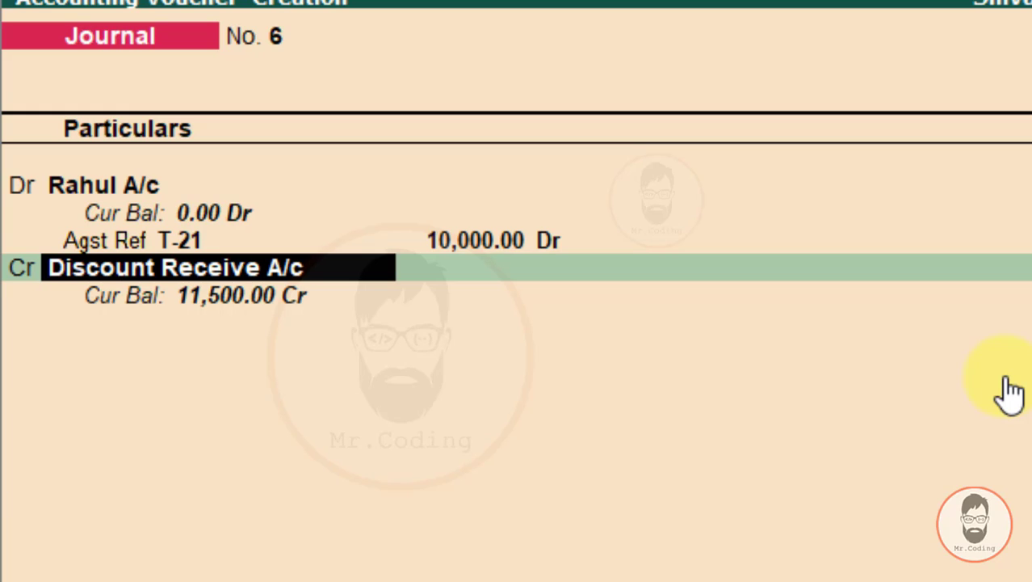
{"action": "type", "text": "Ra"}
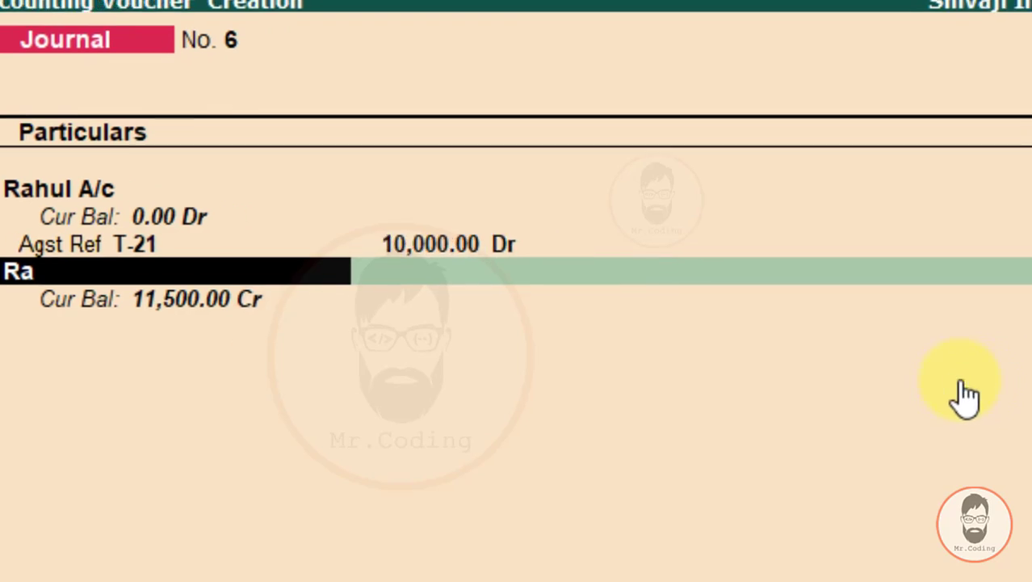
{"action": "key", "text": "Down"}
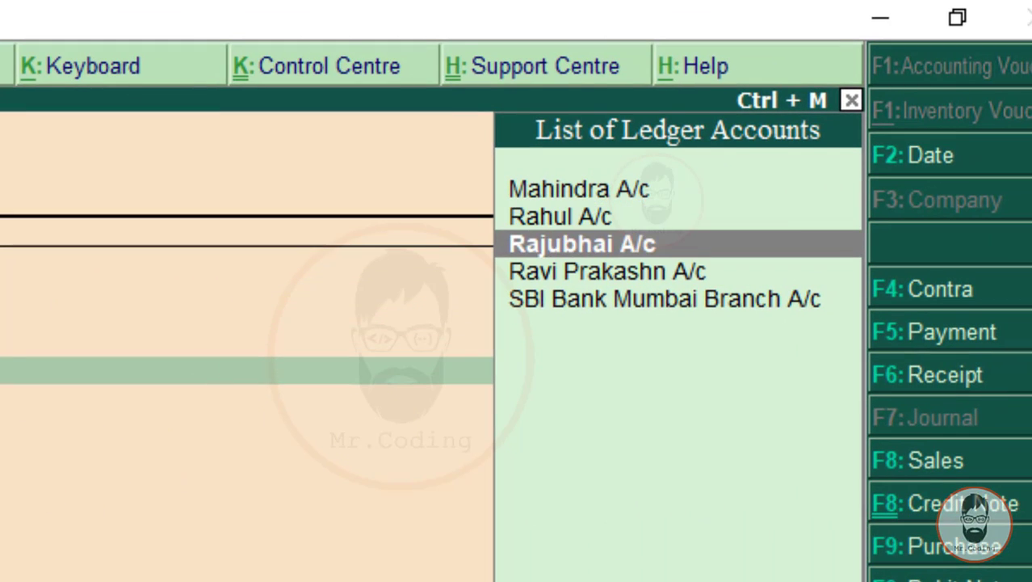
{"action": "key", "text": "Return"}
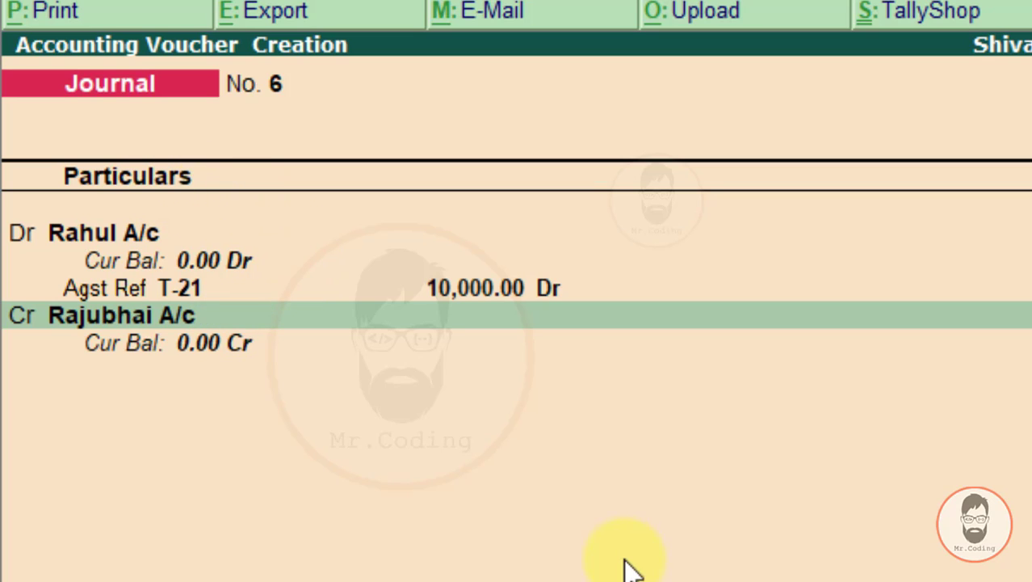
{"action": "key", "text": "Return"}
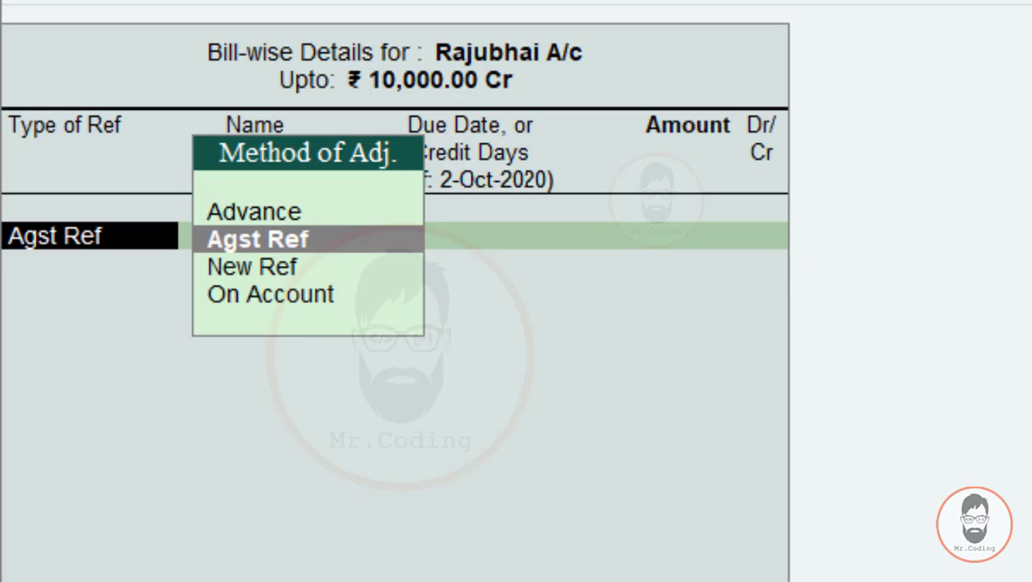
{"action": "key", "text": "Return"}
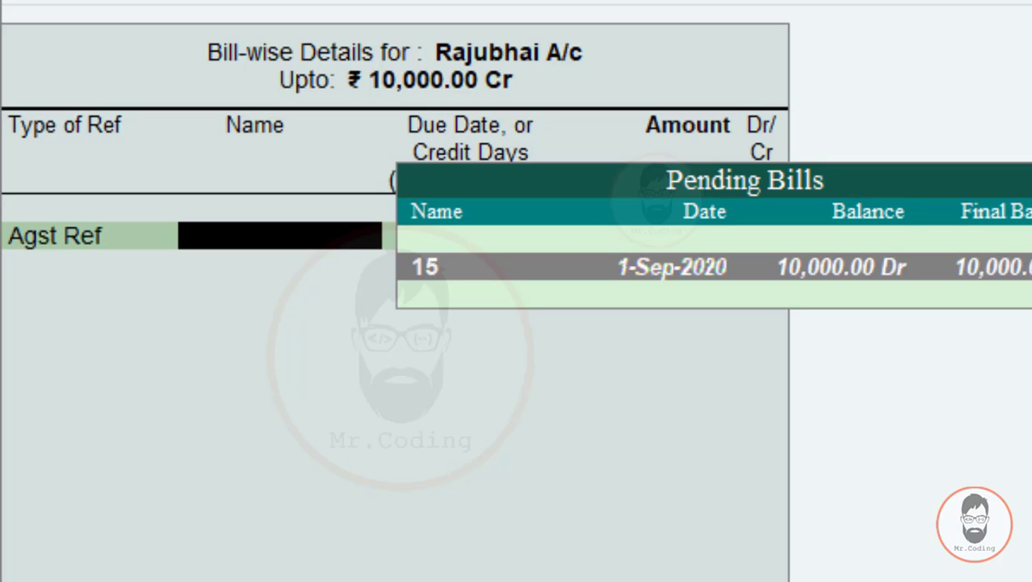
{"action": "key", "text": "Return"}
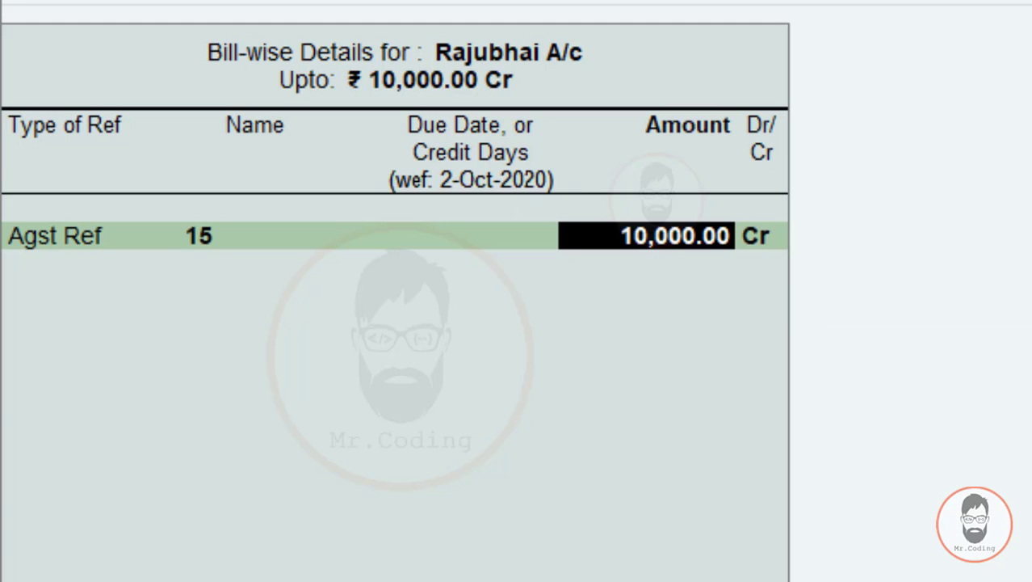
Accept the bill-wise amount of 10000 and save the journal voucher without a narration.
{"action": "key", "text": "Return"}
{"action": "key", "text": "Return"}
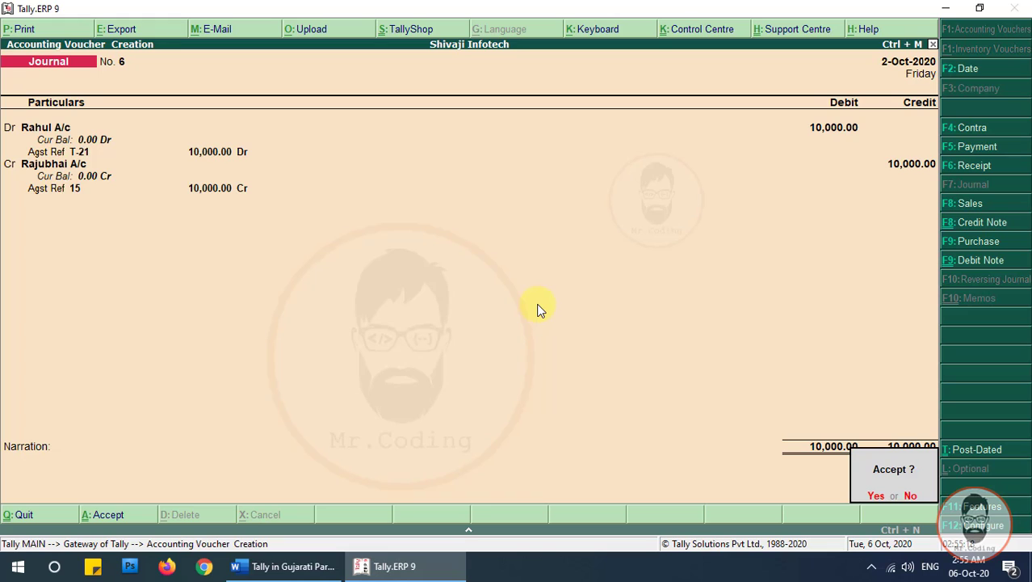
{"action": "key", "text": "Return"}
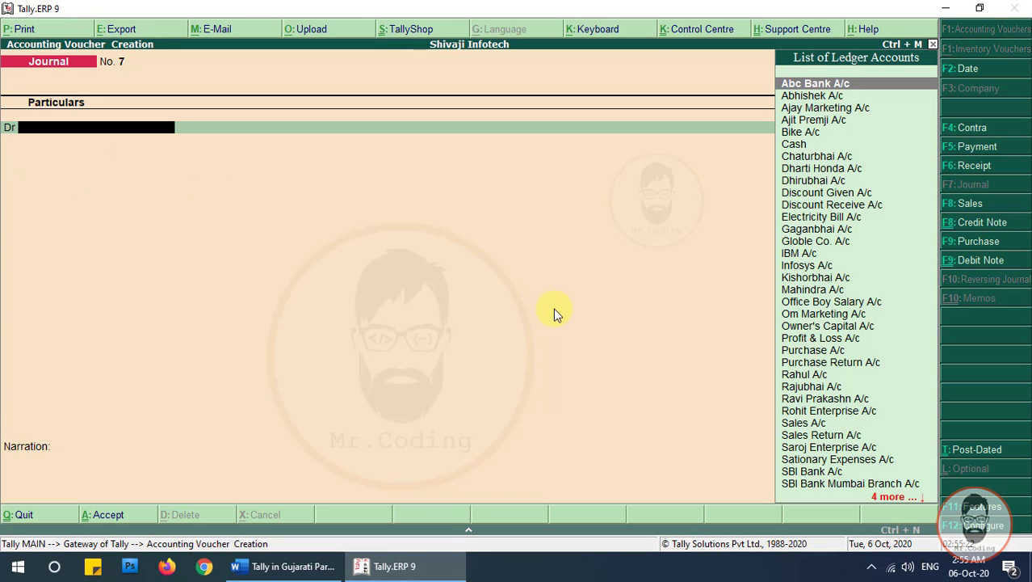
Read transaction 10 in the Word document and set the new journal voucher's date in Tally.ERP 9 to 31-Dec-2020.
{"action": "left_click", "coordinate": [264, 565]}
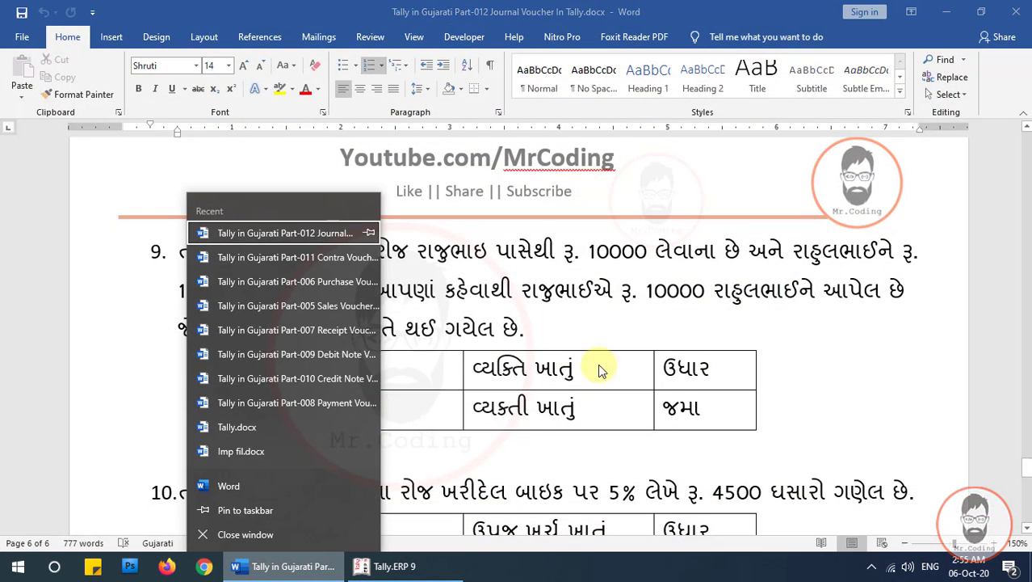
{"action": "left_click", "coordinate": [670, 349]}
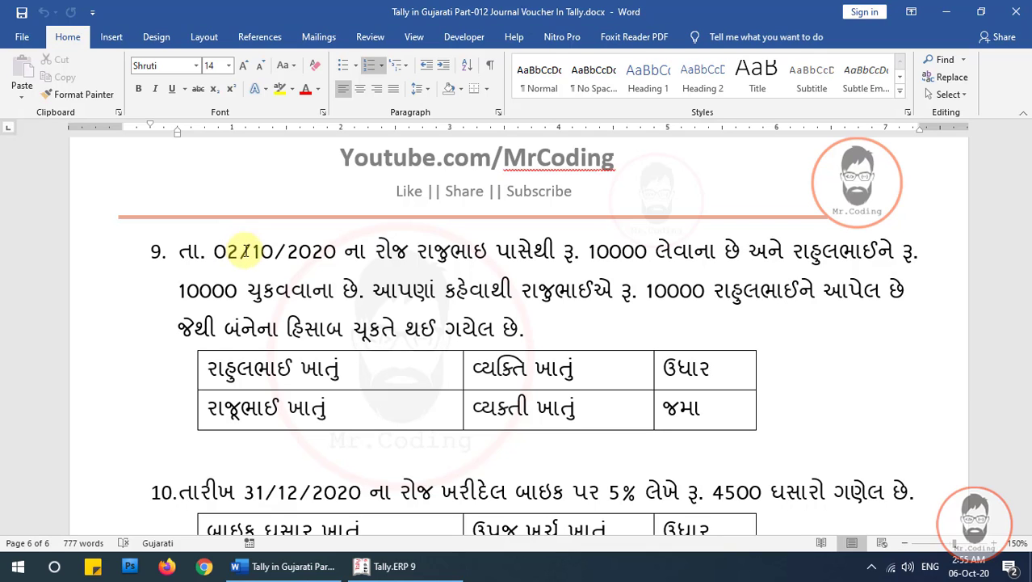
{"action": "scroll", "coordinate": [279, 273], "scroll_direction": "down", "scroll_amount": 5}
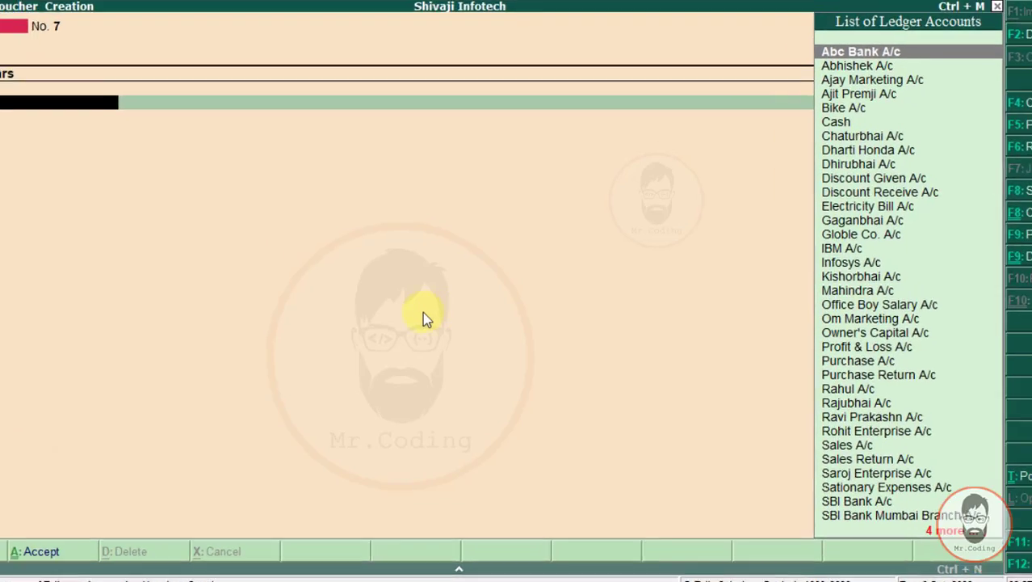
{"action": "key", "text": "F2"}
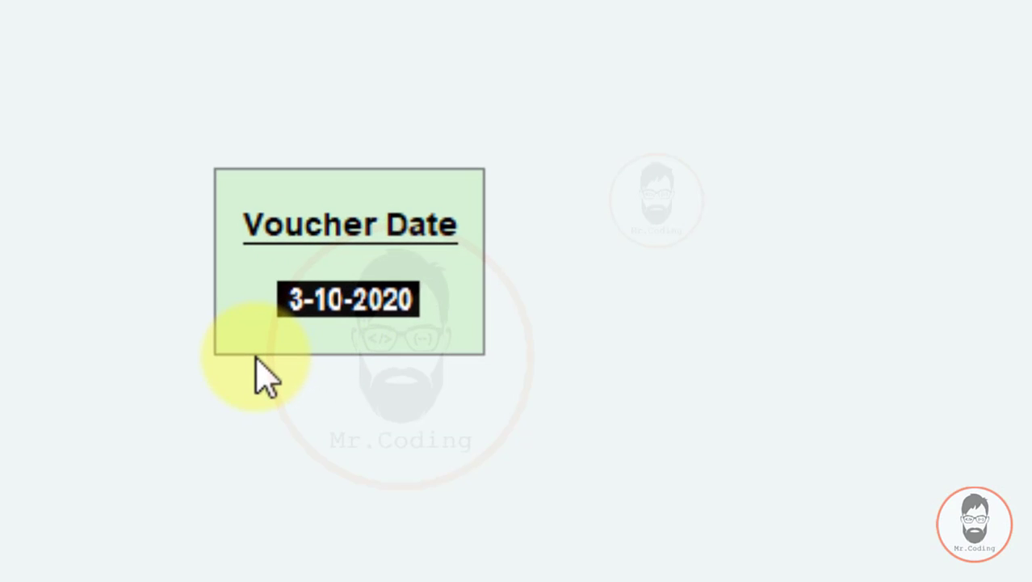
{"action": "type", "text": "31-12-20"}
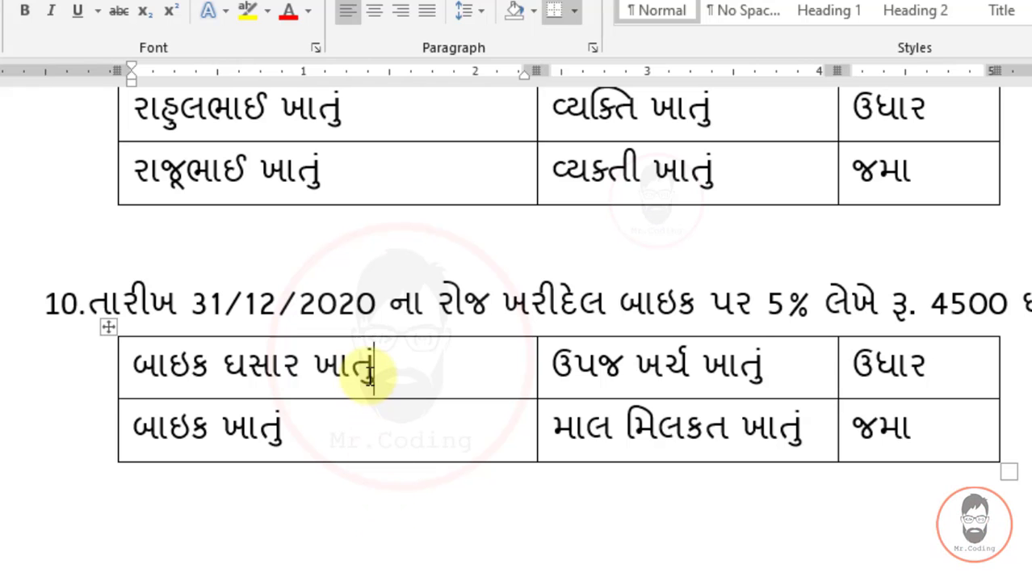
Add the line "(Bike Depreciation A/c)" below the first account name in the Word document's transaction 10 table.
{"action": "key", "text": "Return"}
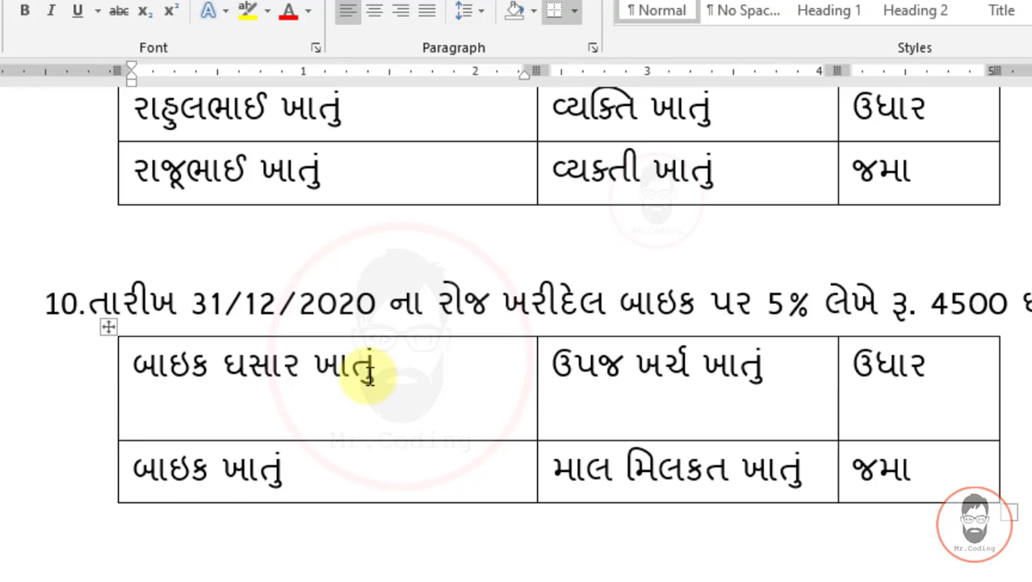
{"action": "type", "text": "()"}
{"action": "key", "text": "Left"}
{"action": "type", "text": "B"}
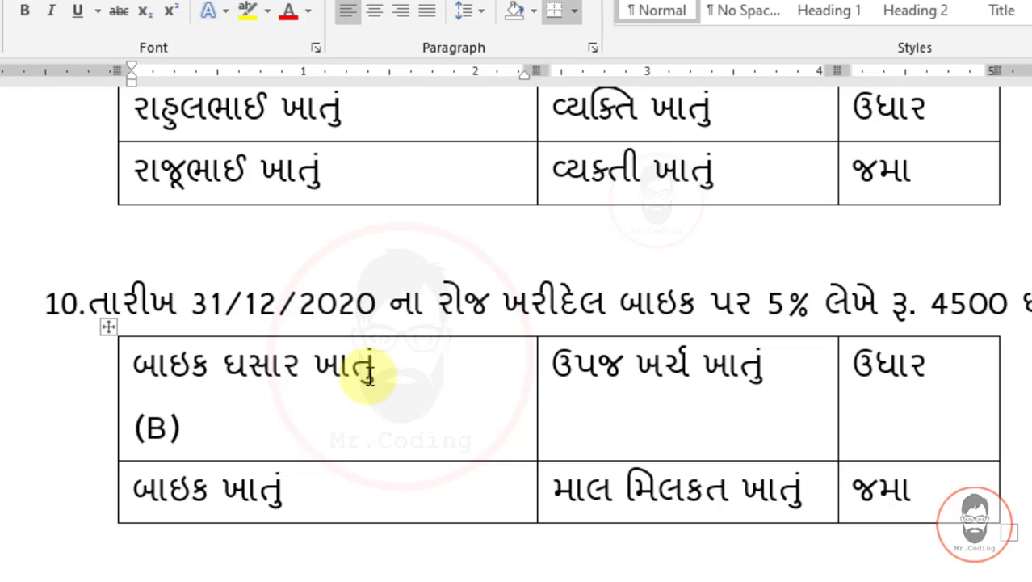
{"action": "type", "text": "ike "}
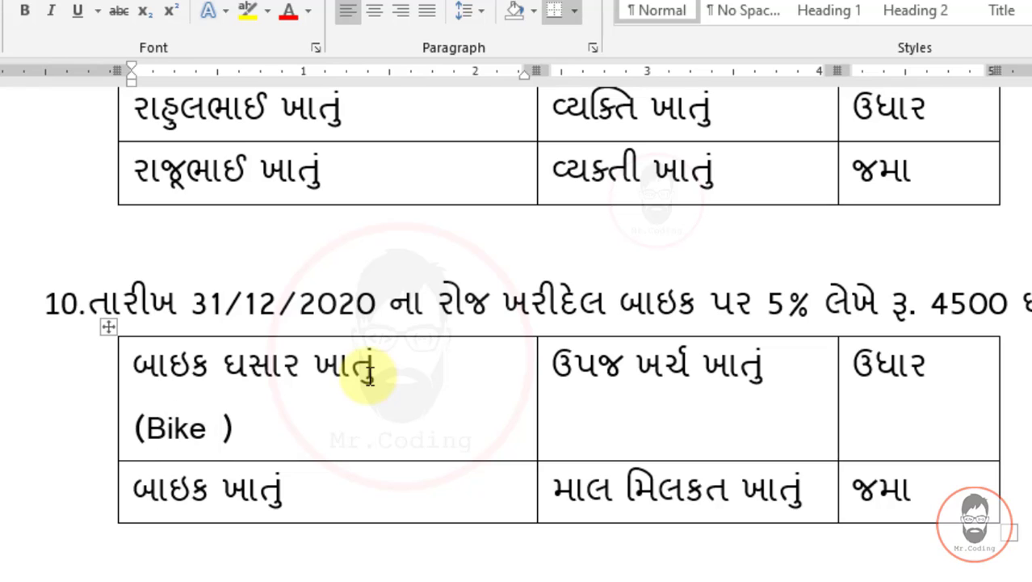
{"action": "type", "text": "depreciation"}
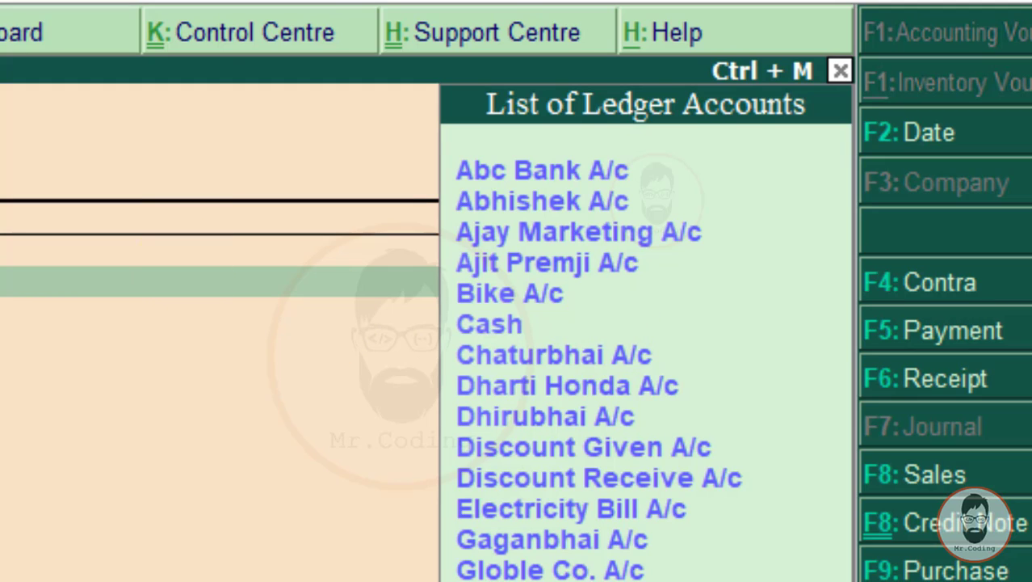
In Tally.ERP 9, create the ledger Bike Depreciation A/C under Indirect Expenses with ledger type Not Applicable and no bank details, and save it.
{"action": "key", "text": "alt+c"}
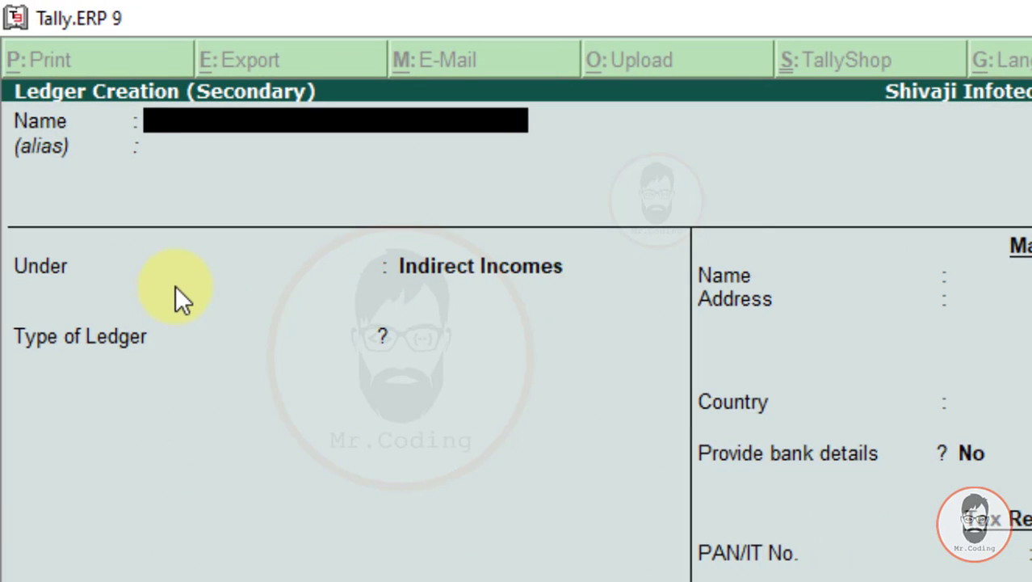
{"action": "type", "text": "Bike Depreciation A/C"}
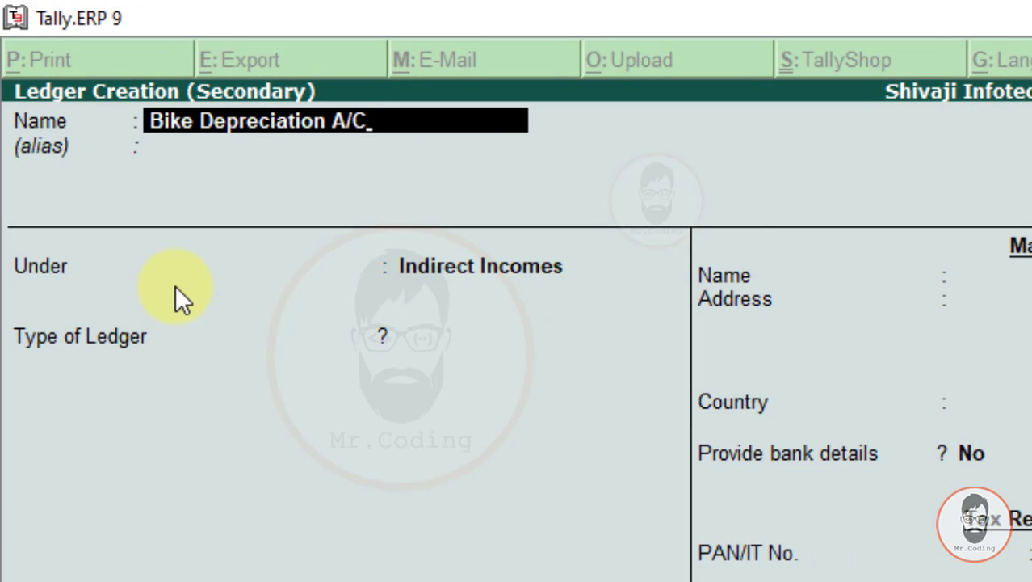
{"action": "key", "text": "Return"}
{"action": "key", "text": "Return"}
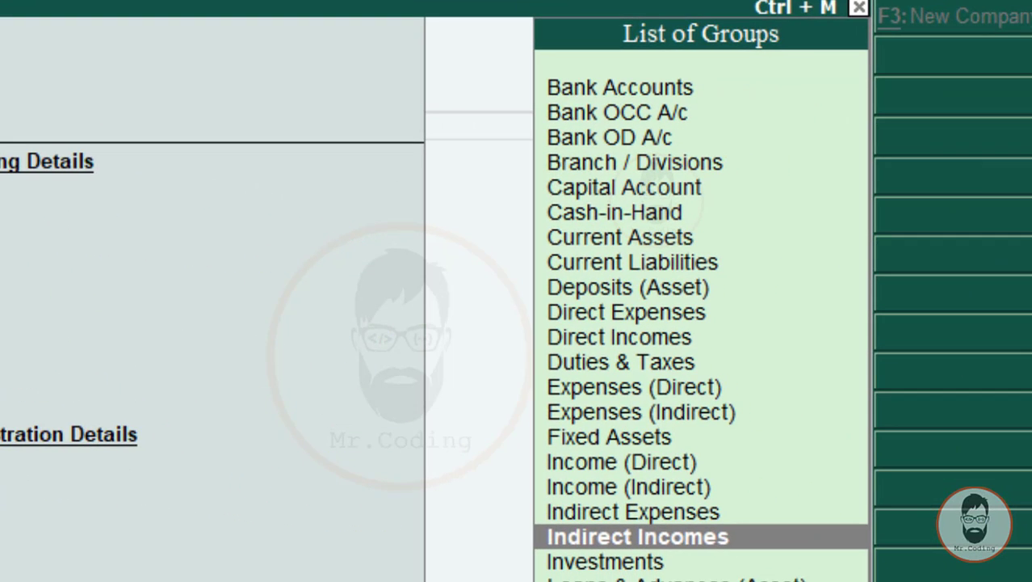
{"action": "type", "text": "indi"}
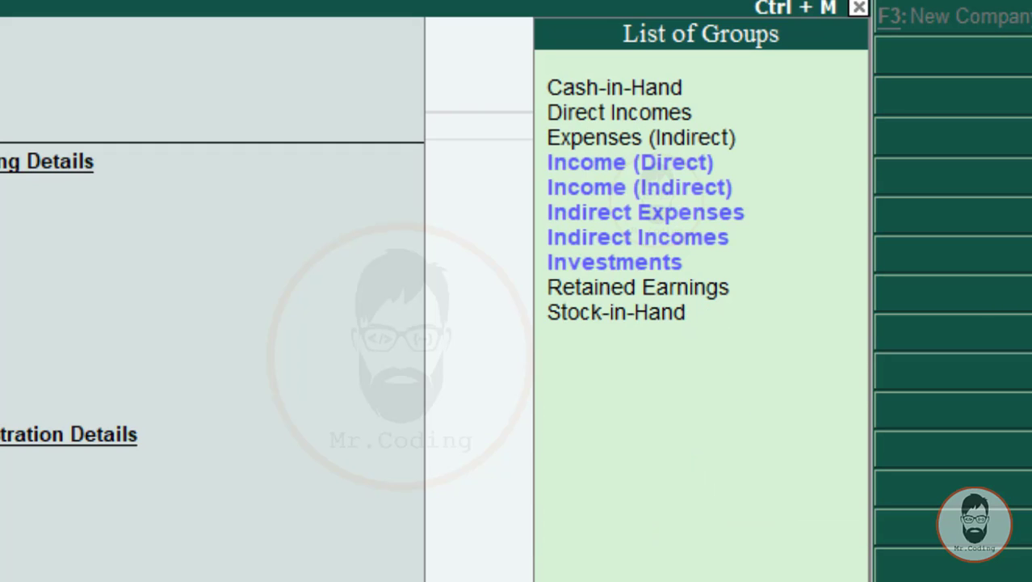
{"action": "key", "text": "Down"}
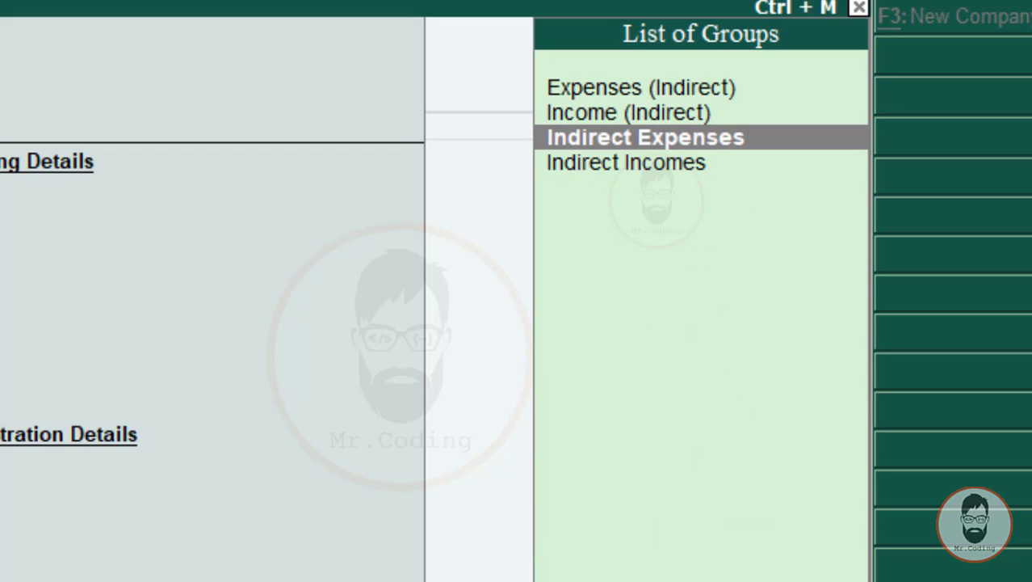
{"action": "key", "text": "Return"}
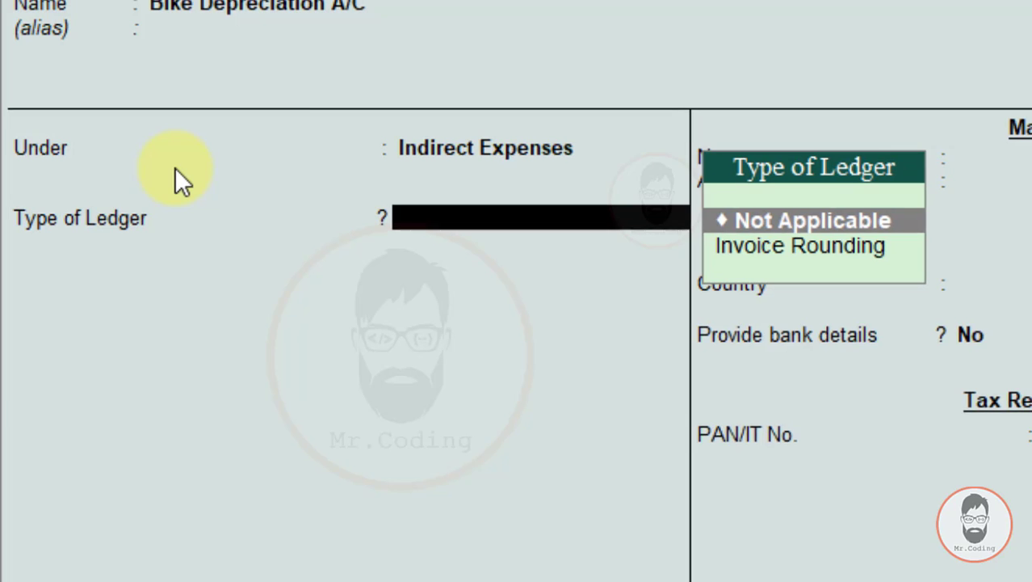
{"action": "key", "text": "Return"}
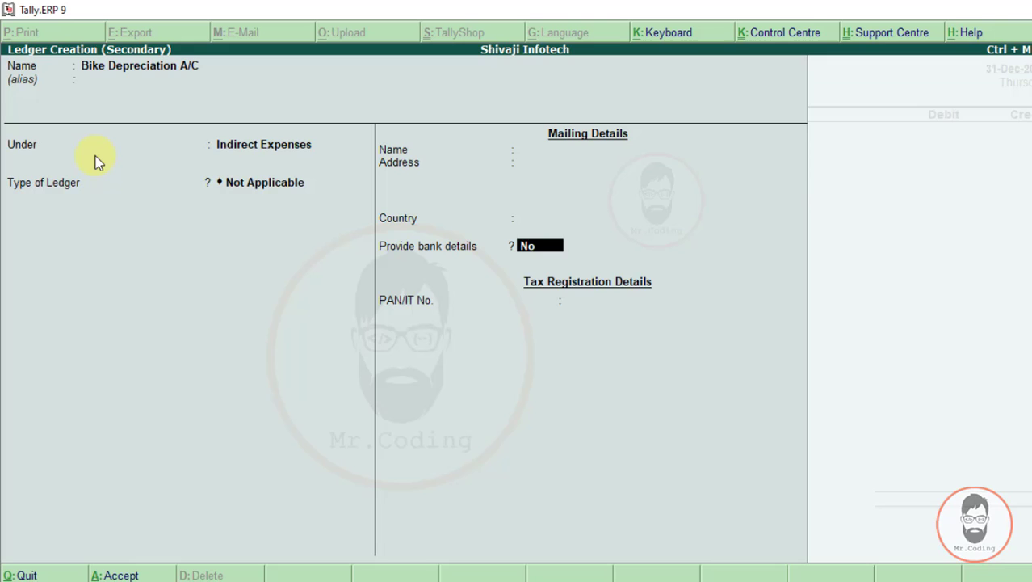
{"action": "key", "text": "Return"}
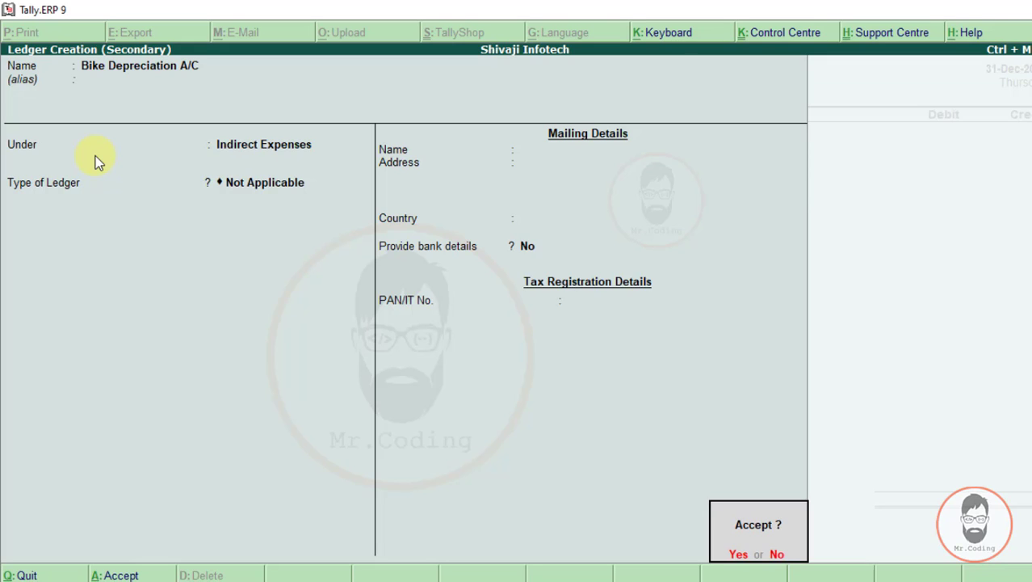
{"action": "key", "text": "Return"}
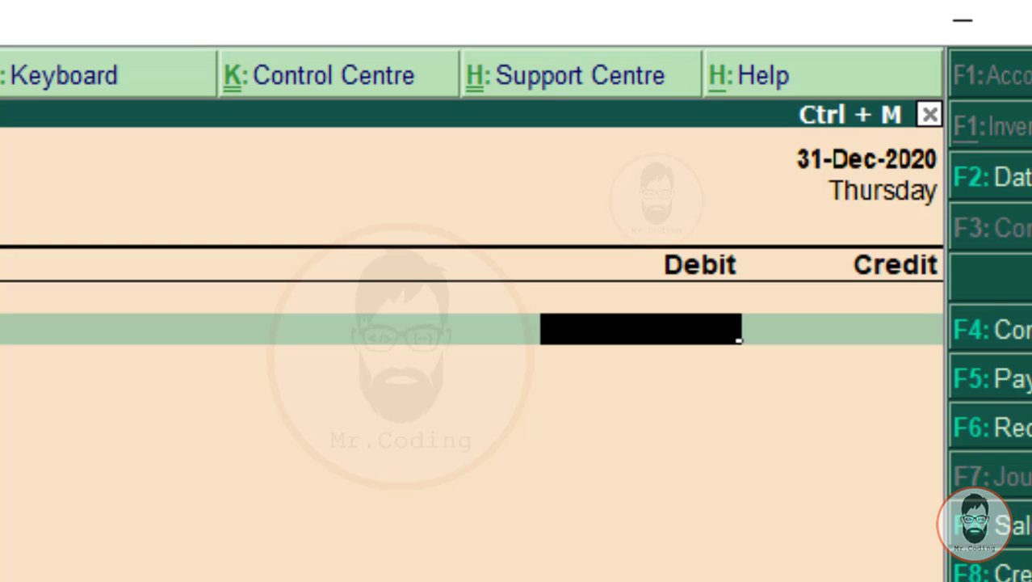
Debit Bike Depreciation A/C and credit Bike A/c with 4500, and save the 31-Dec-2020 journal voucher without a narration.
{"action": "type", "text": "4500"}
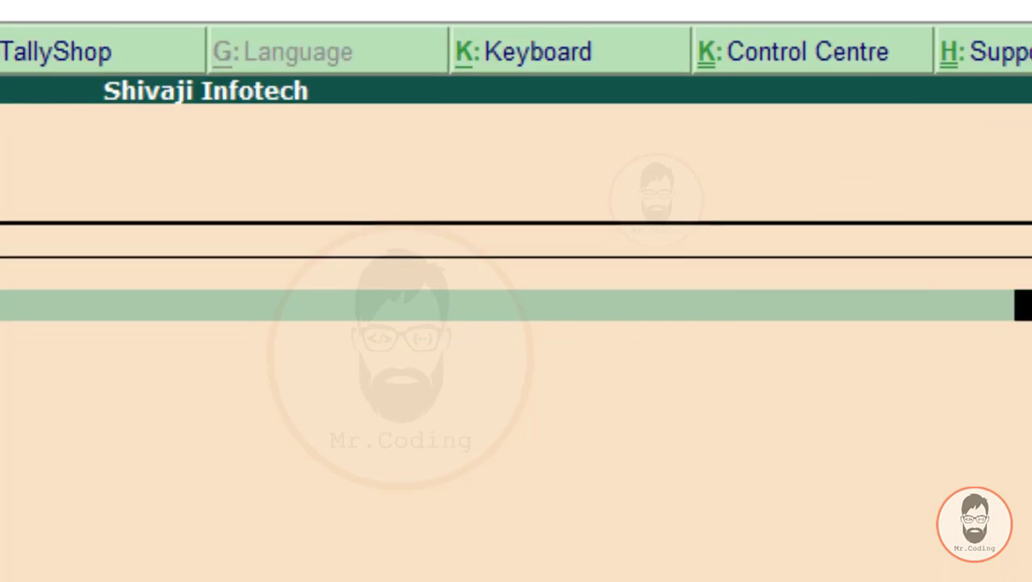
{"action": "key", "text": "Return"}
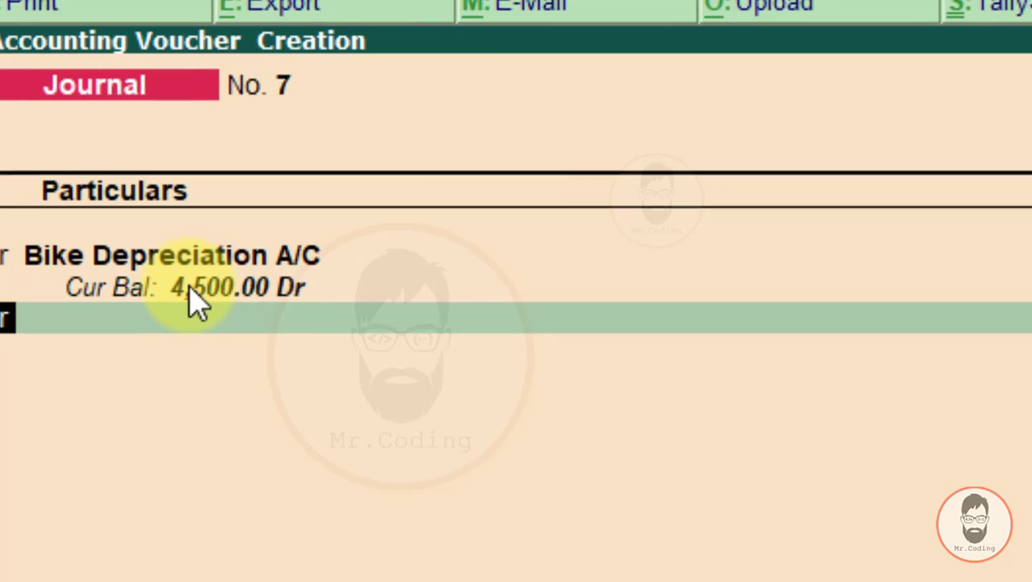
{"action": "key", "text": "Return"}
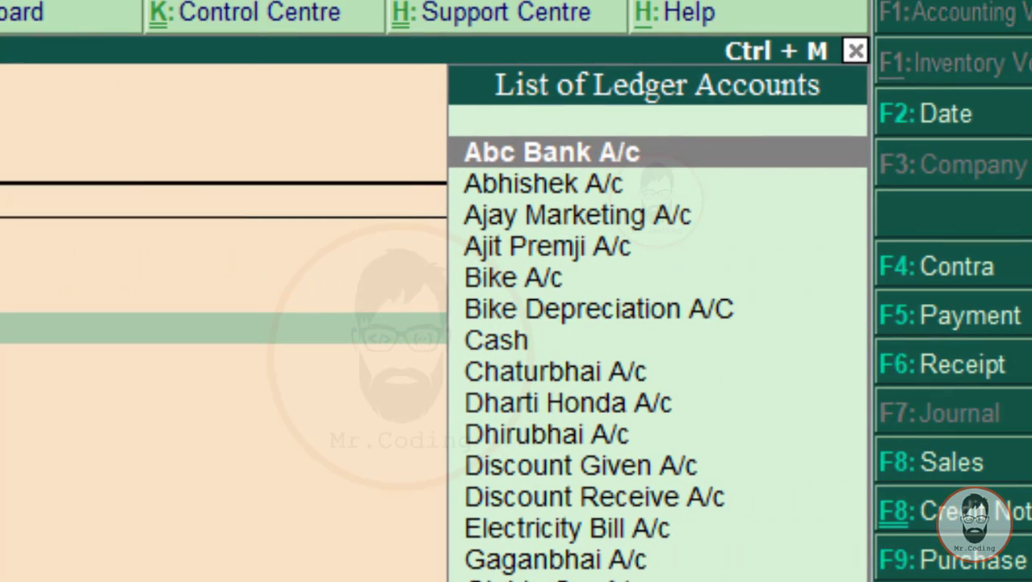
{"action": "type", "text": "bi"}
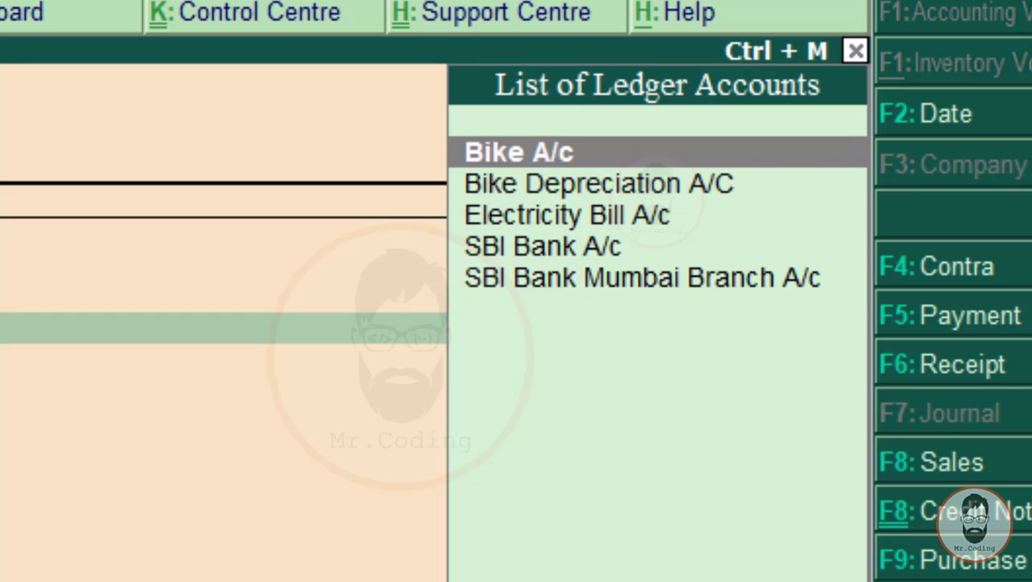
{"action": "key", "text": "Return"}
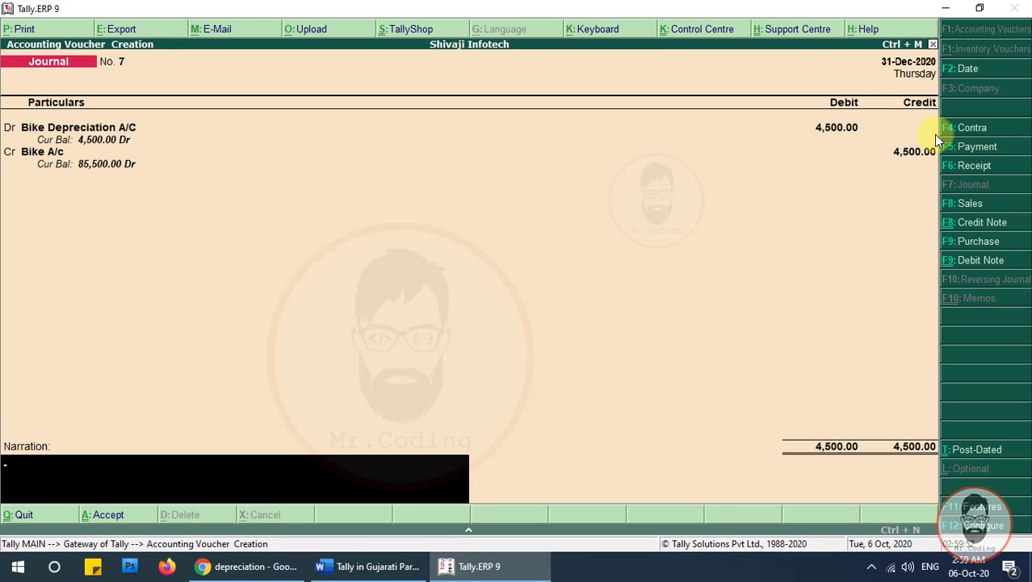
{"action": "key", "text": "Return"}
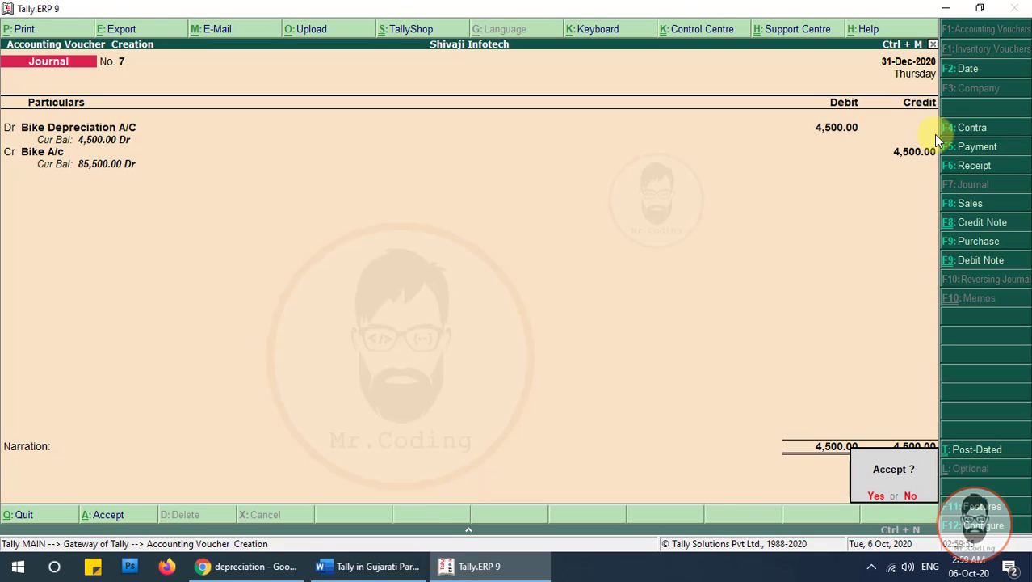
{"action": "key", "text": "Return"}
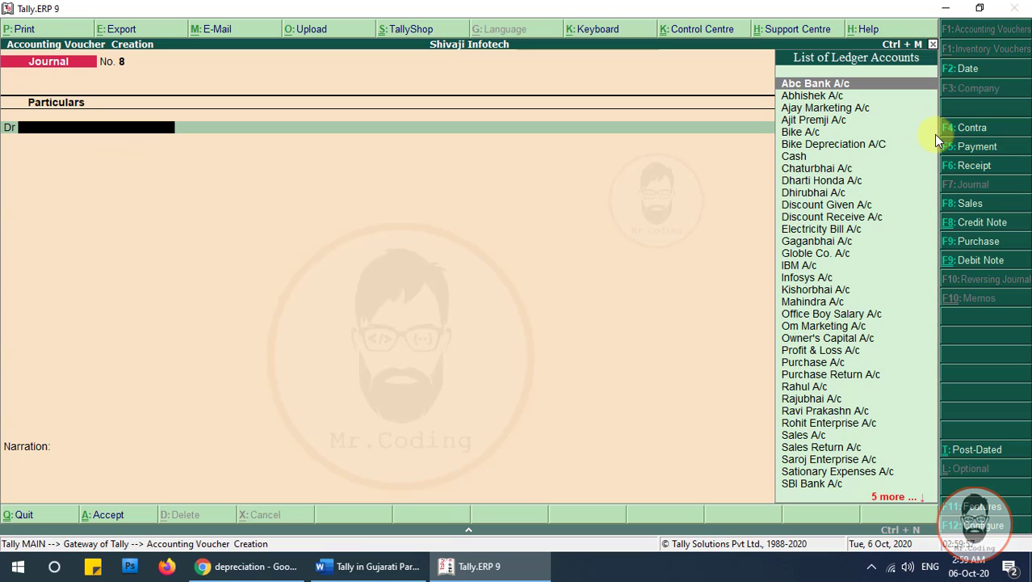
Switch to the Word document and check what follows transaction 10.
{"action": "left_click", "coordinate": [369, 566]}
{"action": "scroll", "coordinate": [404, 378], "scroll_direction": "down", "scroll_amount": 3}
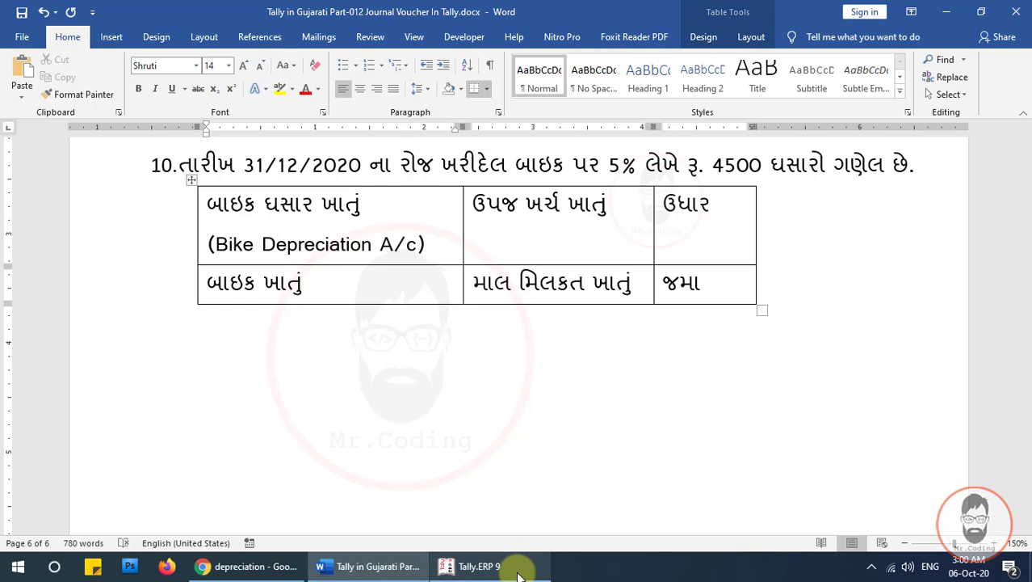
Switch to Tally.ERP 9 and quit the blank journal voucher to return to the Gateway of Tally.
{"action": "key", "text": "alt+Tab"}
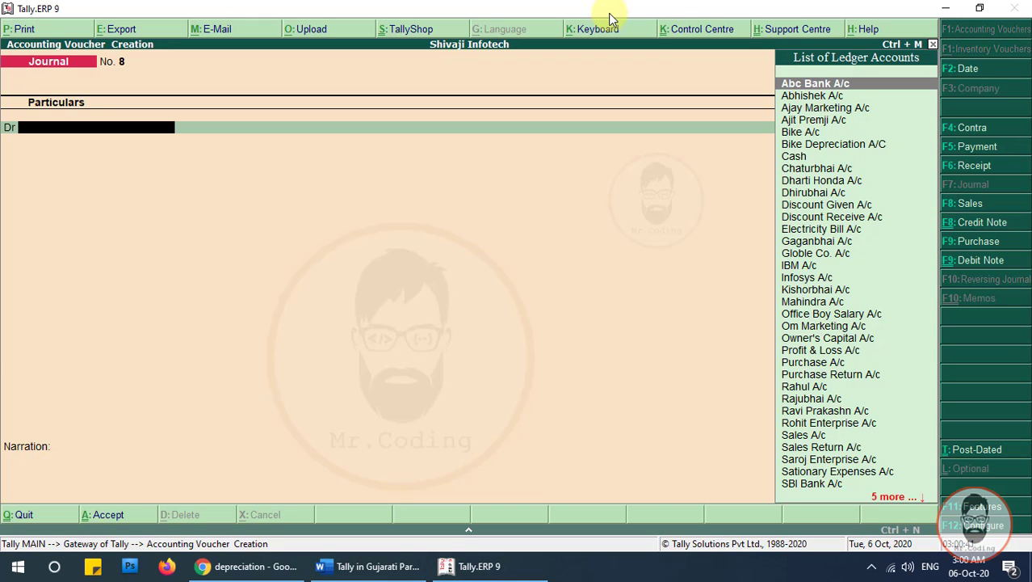
{"action": "key", "text": "Escape"}
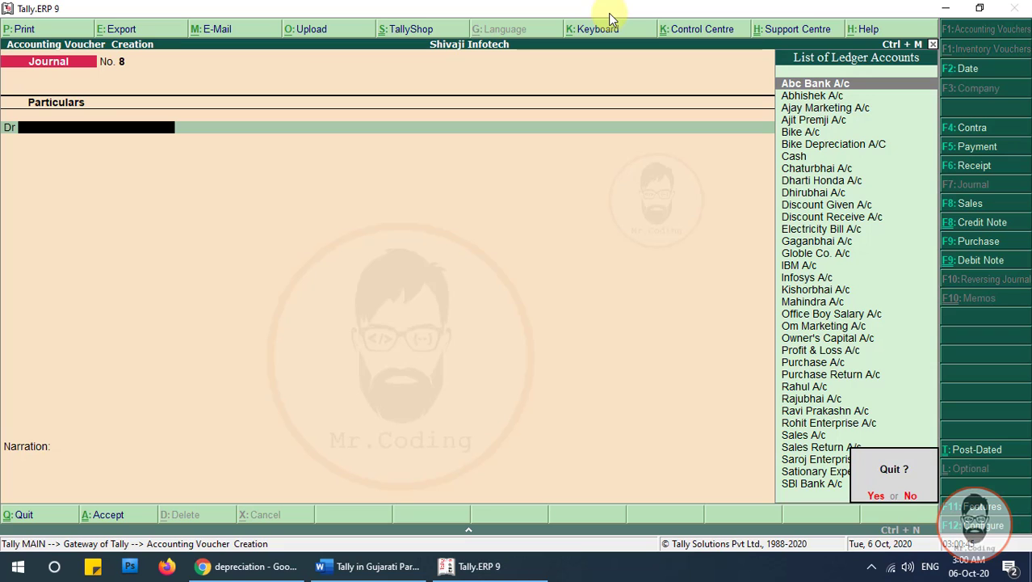
{"action": "key", "text": "Return"}
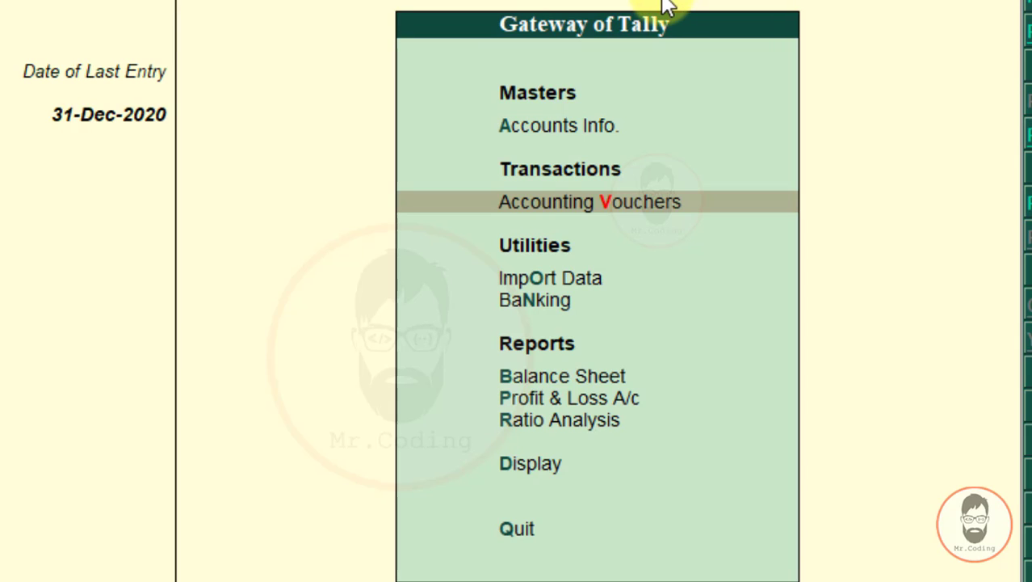
Open the Account Books section of the display reports for Shivaji Infotech.
{"action": "key", "text": "Down"}
{"action": "key", "text": "Down"}
{"action": "key", "text": "Down"}
{"action": "key", "text": "Down"}
{"action": "key", "text": "Down"}
{"action": "key", "text": "Down"}
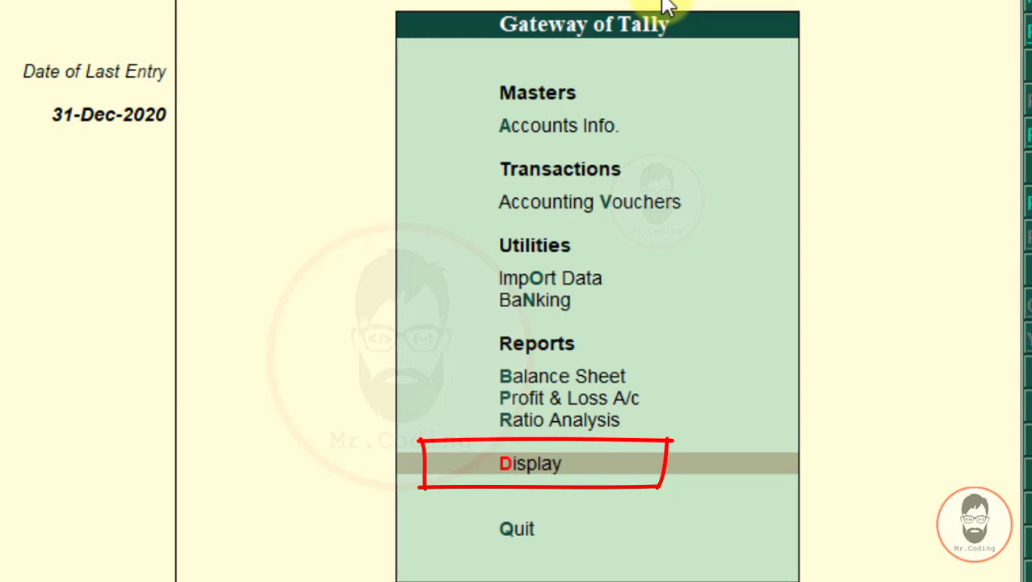
{"action": "key", "text": "Return"}
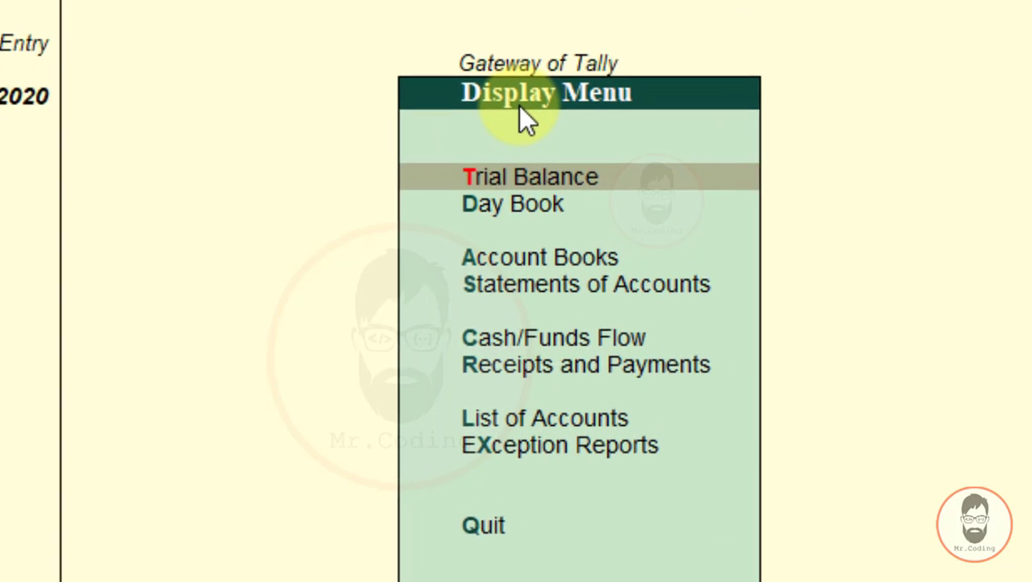
{"action": "key", "text": "Down"}
{"action": "key", "text": "Down"}
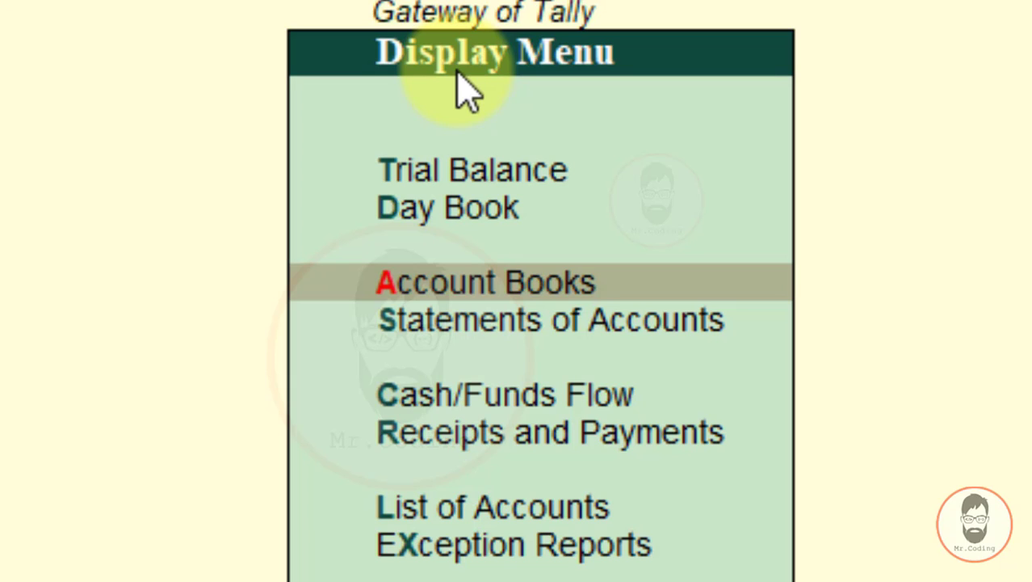
{"action": "key", "text": "Return"}
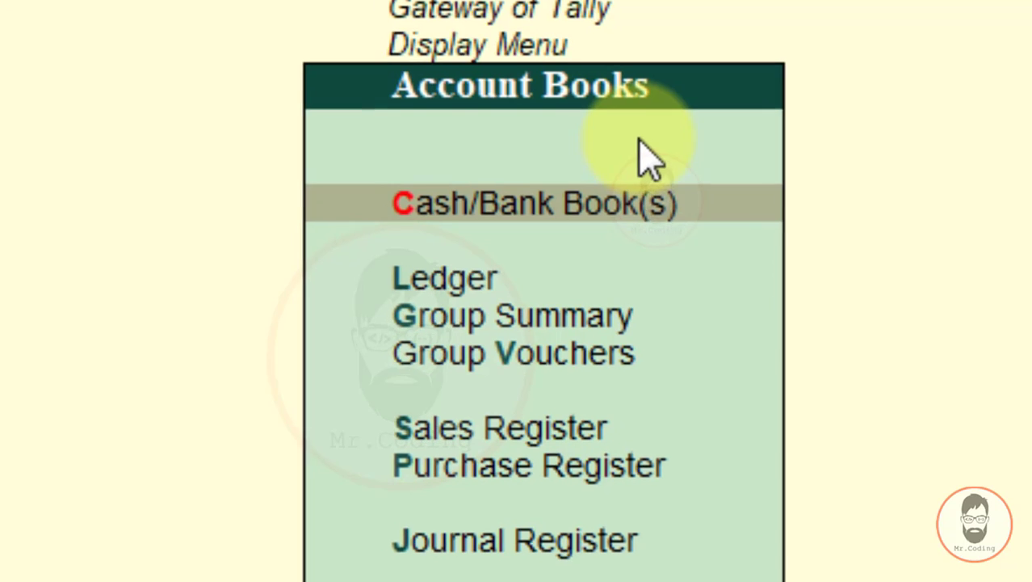
Open the month-wise Journal Register from the account books.
{"action": "key", "text": "Down"}
{"action": "key", "text": "Down"}
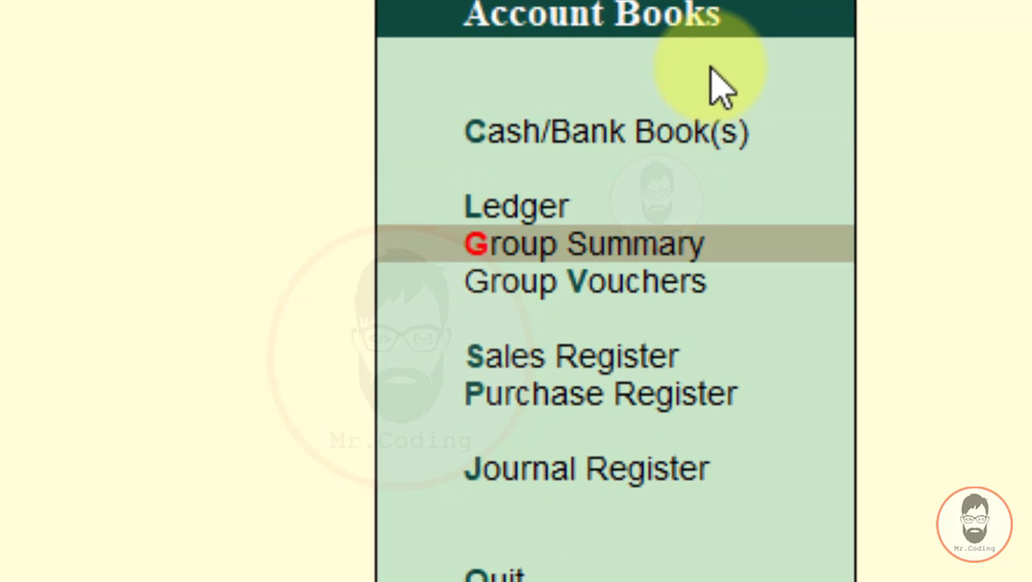
{"action": "key", "text": "Down"}
{"action": "key", "text": "Down"}
{"action": "key", "text": "Down"}
{"action": "key", "text": "Down"}
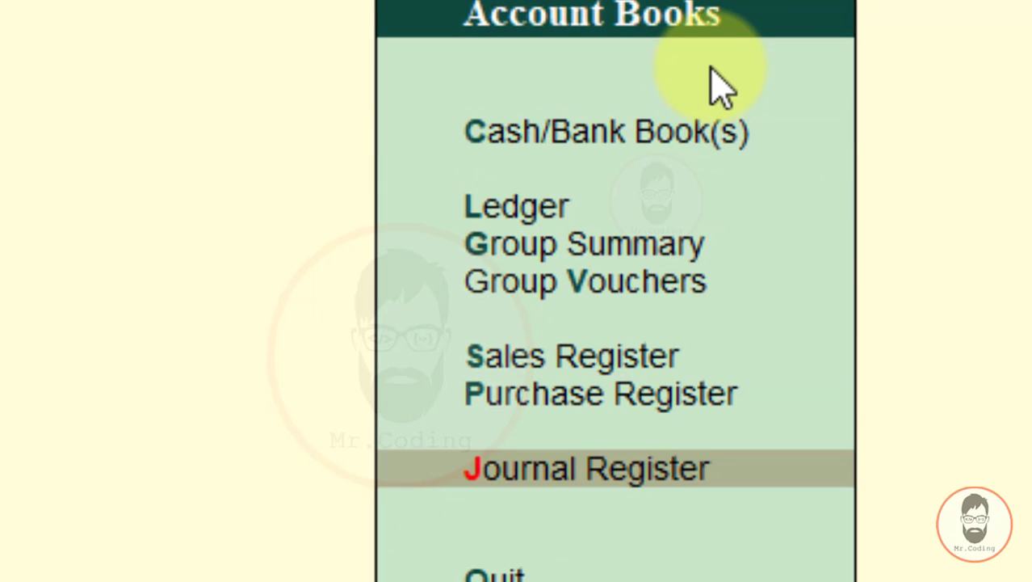
{"action": "key", "text": "Return"}
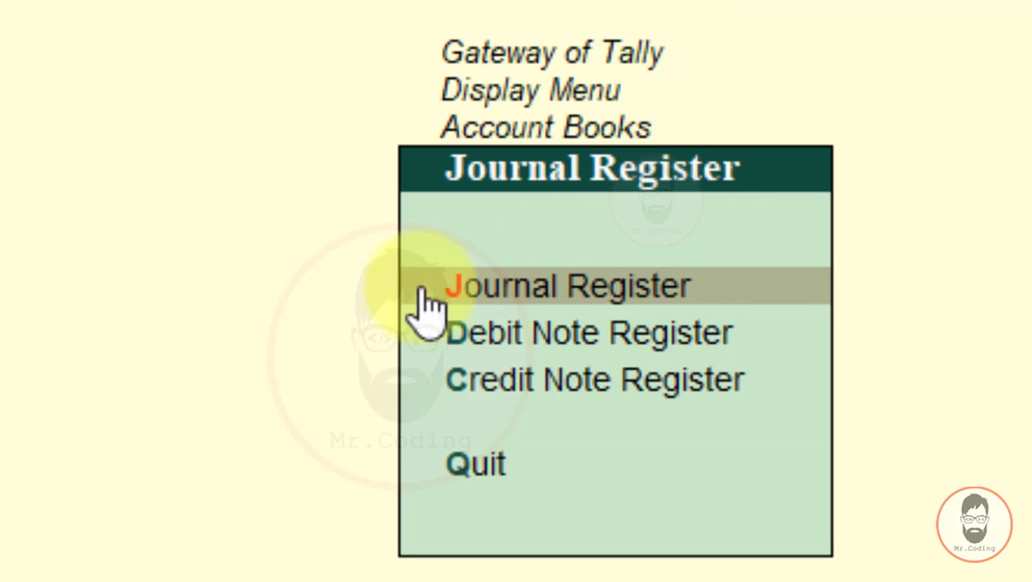
{"action": "left_click", "coordinate": [754, 296]}
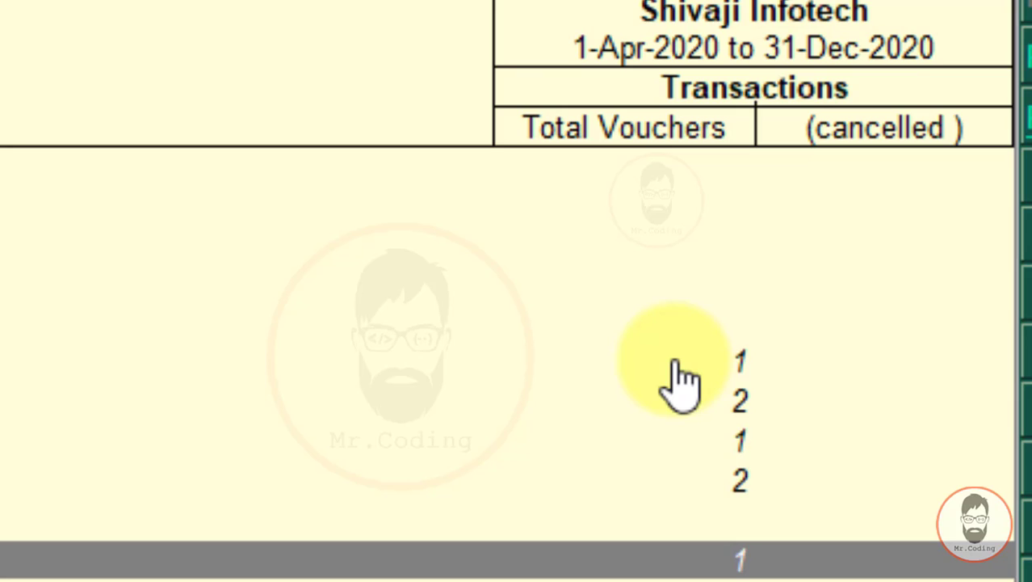
Open August's journal vouchers, show them in detailed form, and examine the Bike A/c entry.
{"action": "key", "text": "Up"}
{"action": "key", "text": "Up"}
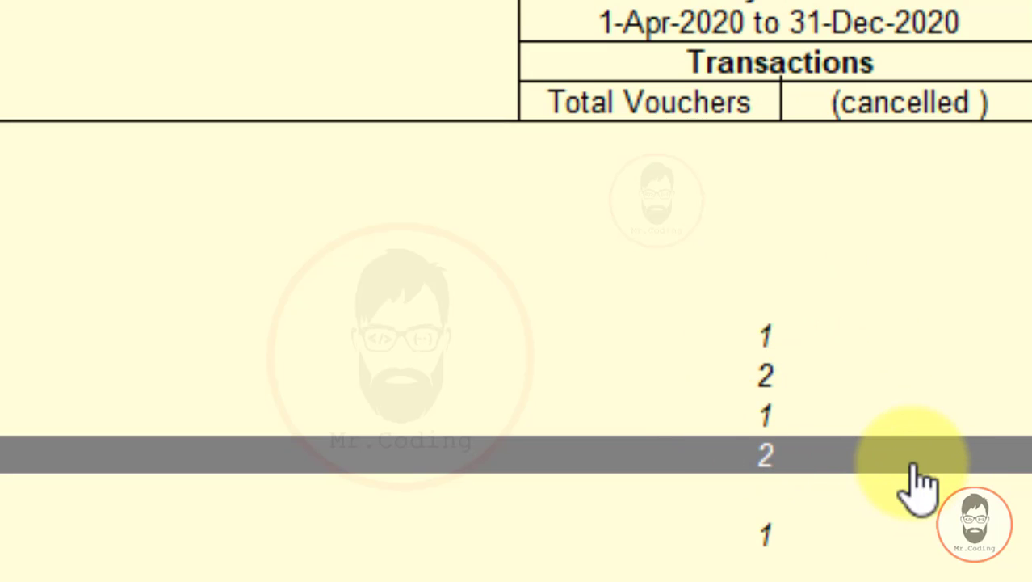
{"action": "left_click", "coordinate": [779, 408]}
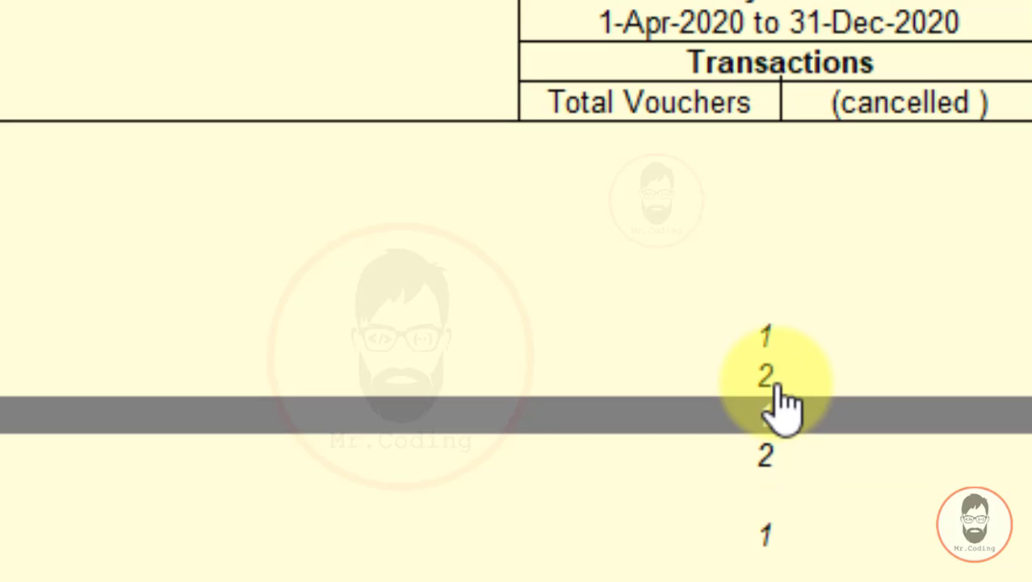
{"action": "left_click", "coordinate": [777, 386]}
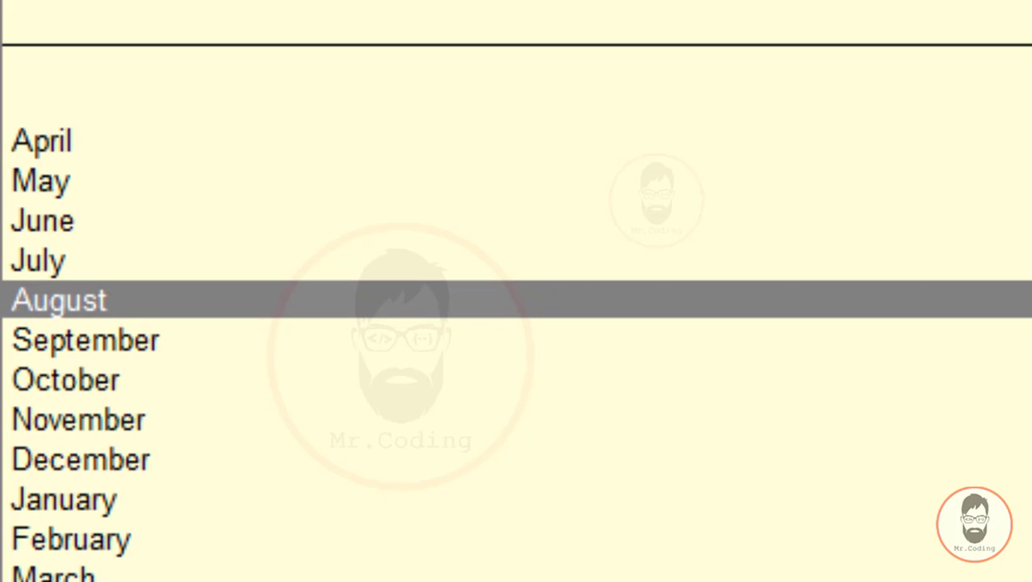
{"action": "key", "text": "Return"}
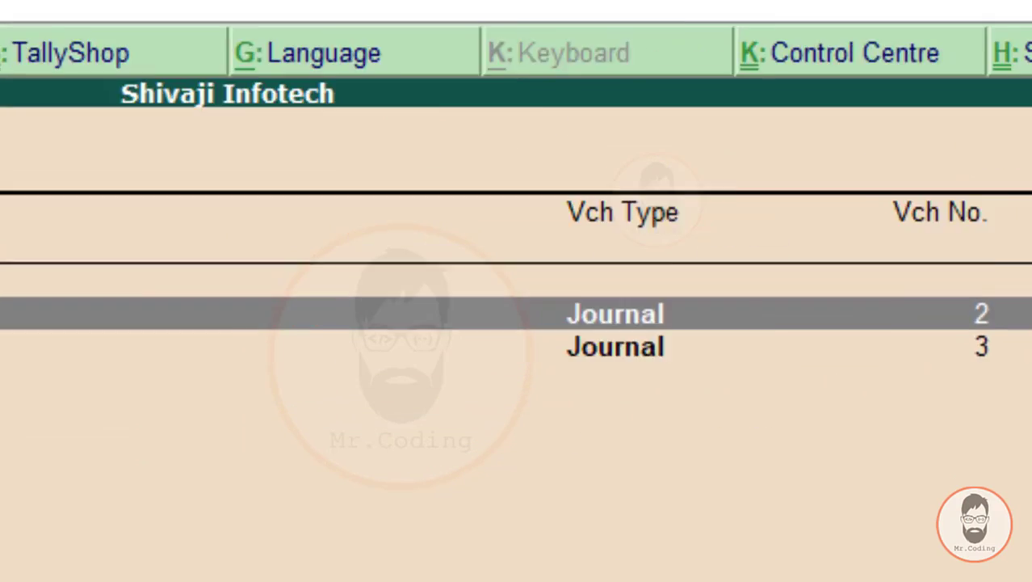
{"action": "key", "text": "alt+F1"}
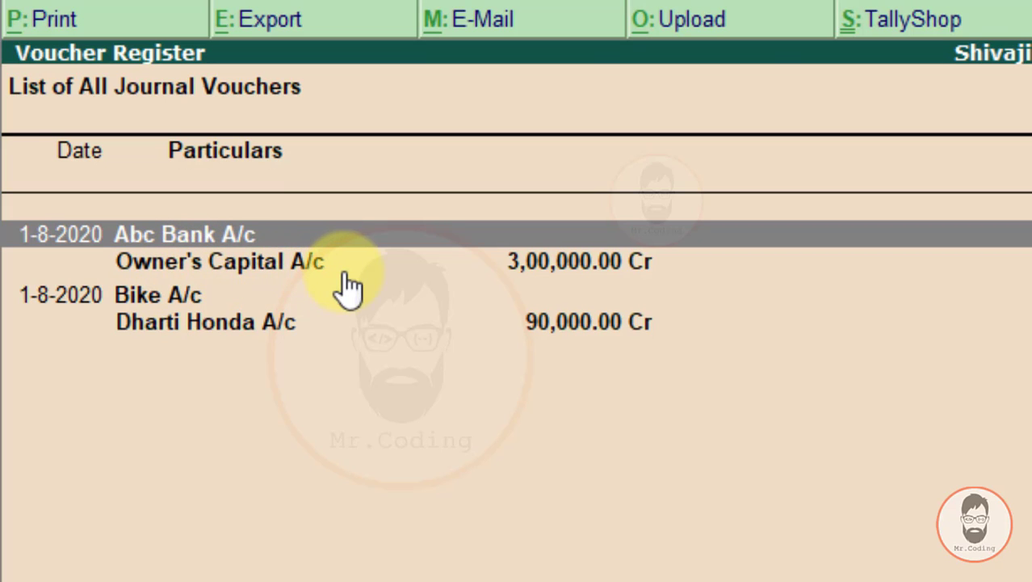
{"action": "left_click", "coordinate": [170, 298]}
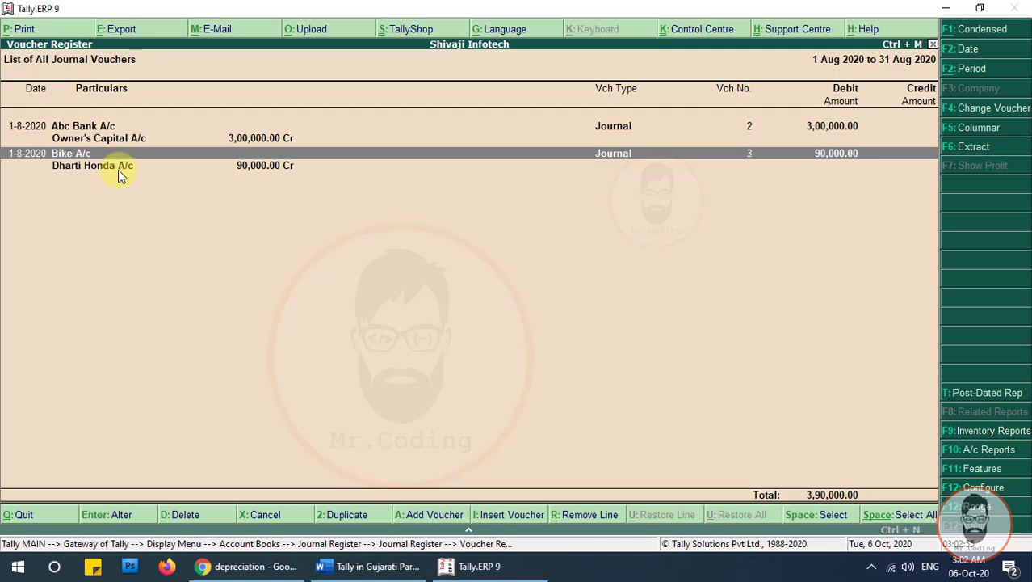
Close the voucher register and go back to the Gateway of Tally.
{"action": "key", "text": "Escape"}
{"action": "key", "text": "Escape"}
{"action": "key", "text": "Escape"}
{"action": "key", "text": "Escape"}
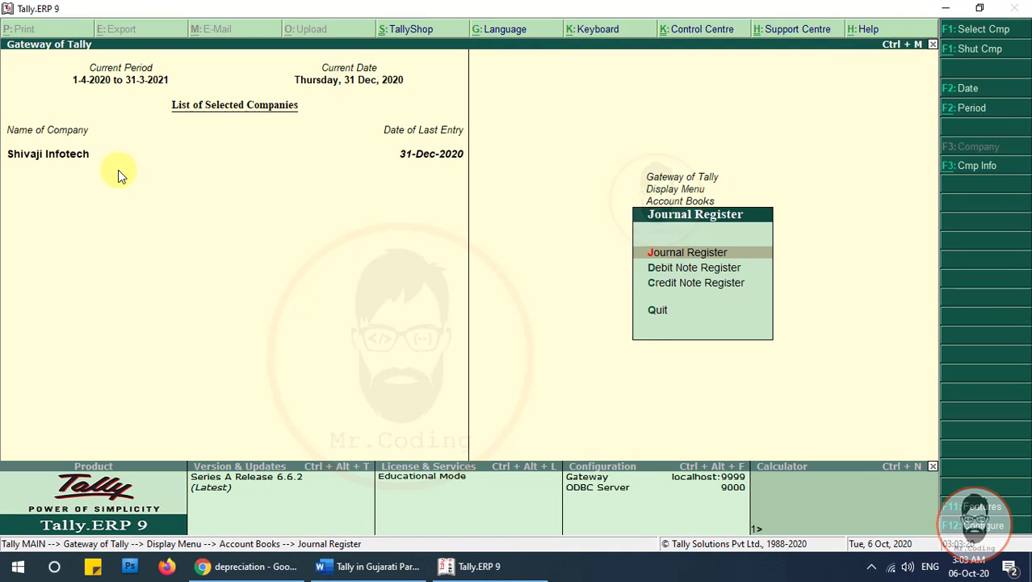
{"action": "key", "text": "Escape"}
{"action": "key", "text": "Escape"}
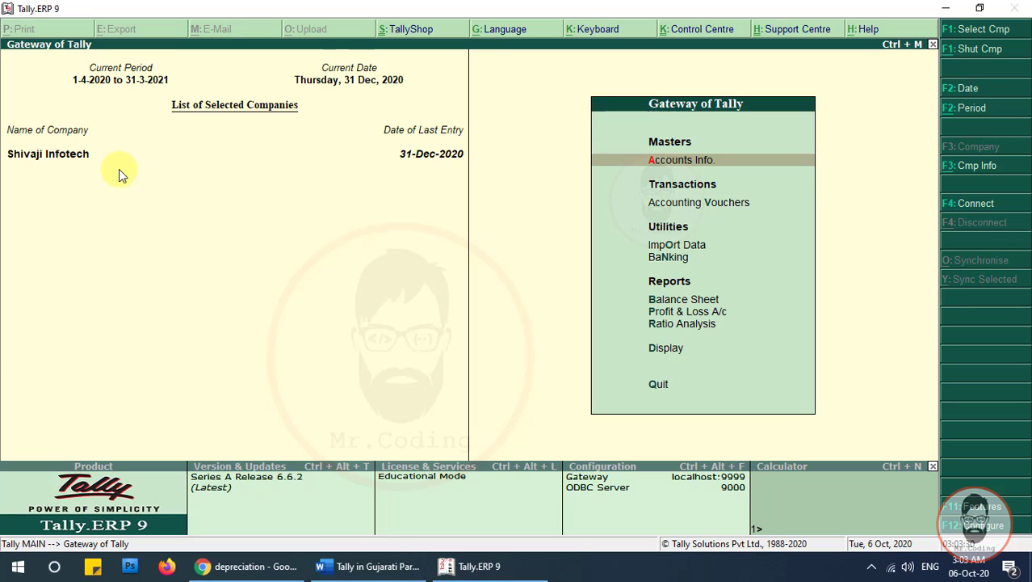
Switch to the Word document and review the recorded transactions from 10 back to 3.
{"action": "left_click", "coordinate": [369, 566]}
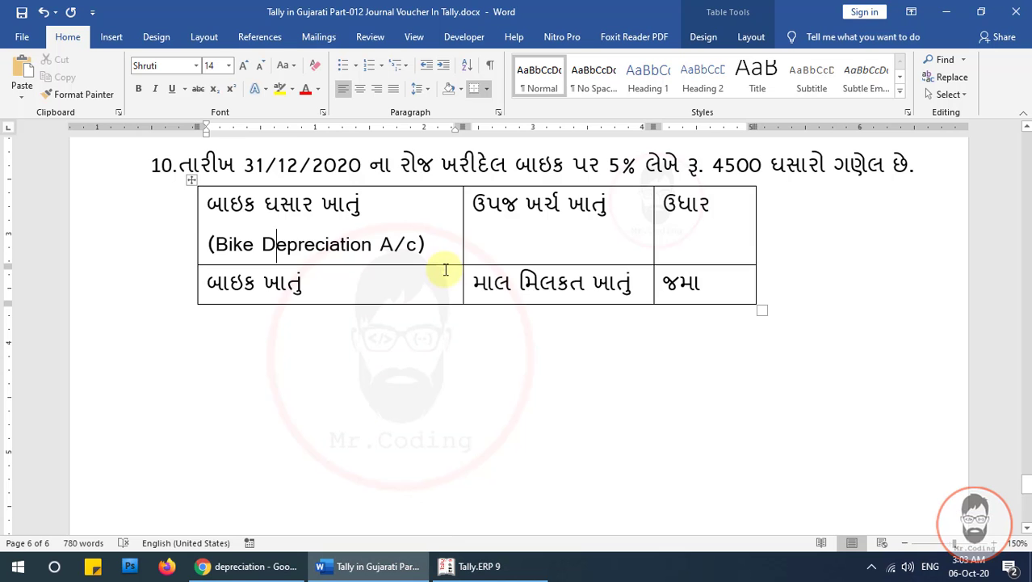
{"action": "scroll", "coordinate": [445, 269], "scroll_direction": "up", "scroll_amount": 5}
{"action": "scroll", "coordinate": [445, 269], "scroll_direction": "up", "scroll_amount": 10}
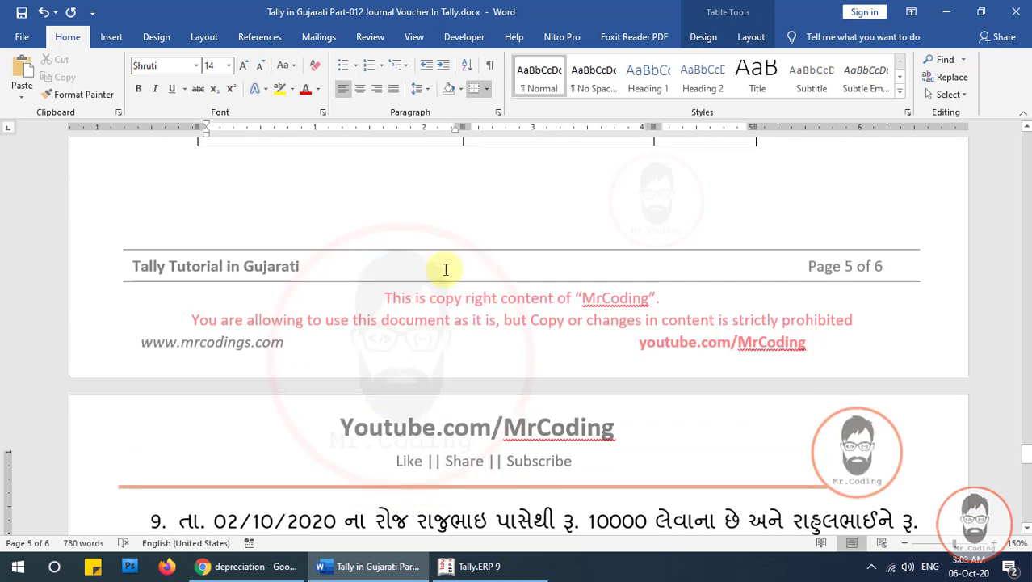
{"action": "scroll", "coordinate": [445, 269], "scroll_direction": "up", "scroll_amount": 8}
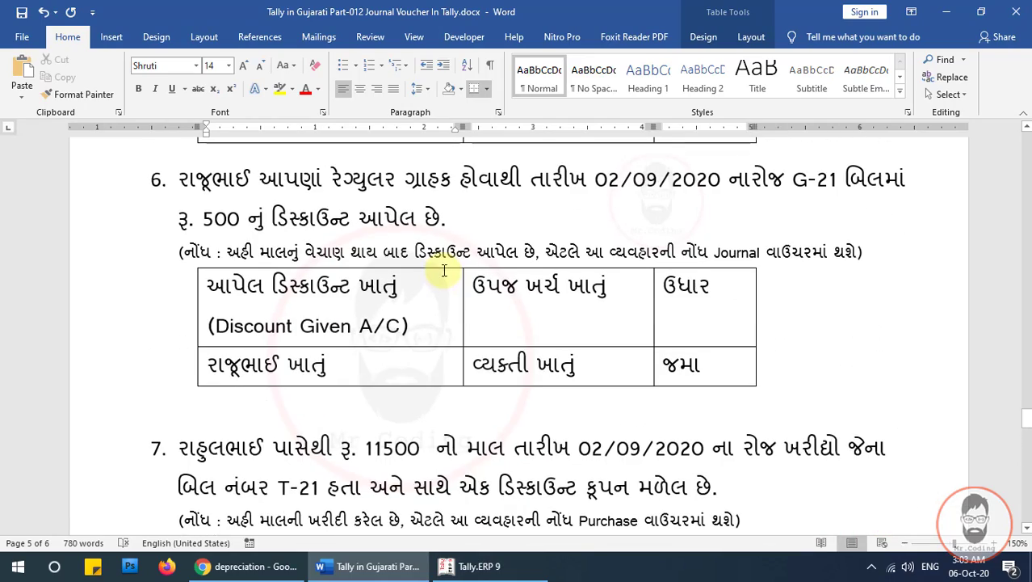
{"action": "scroll", "coordinate": [443, 269], "scroll_direction": "up", "scroll_amount": 9}
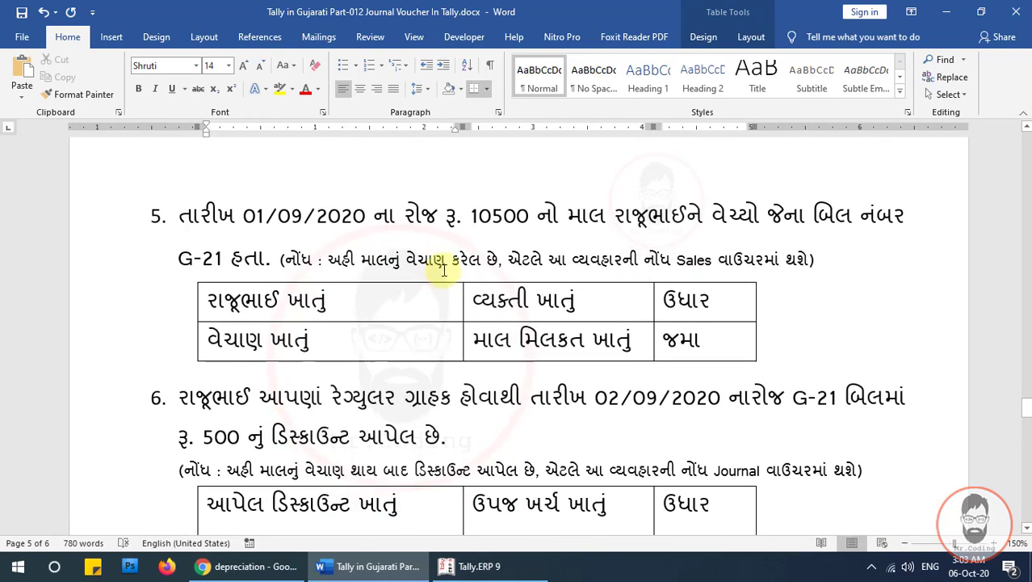
{"action": "scroll", "coordinate": [443, 275], "scroll_direction": "up", "scroll_amount": 9}
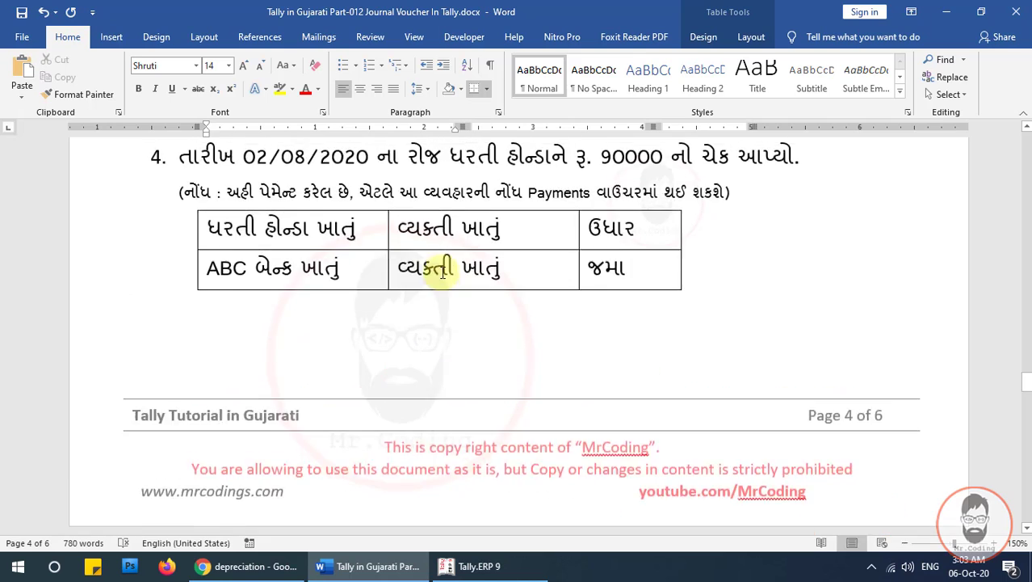
{"action": "scroll", "coordinate": [443, 273], "scroll_direction": "up", "scroll_amount": 1}
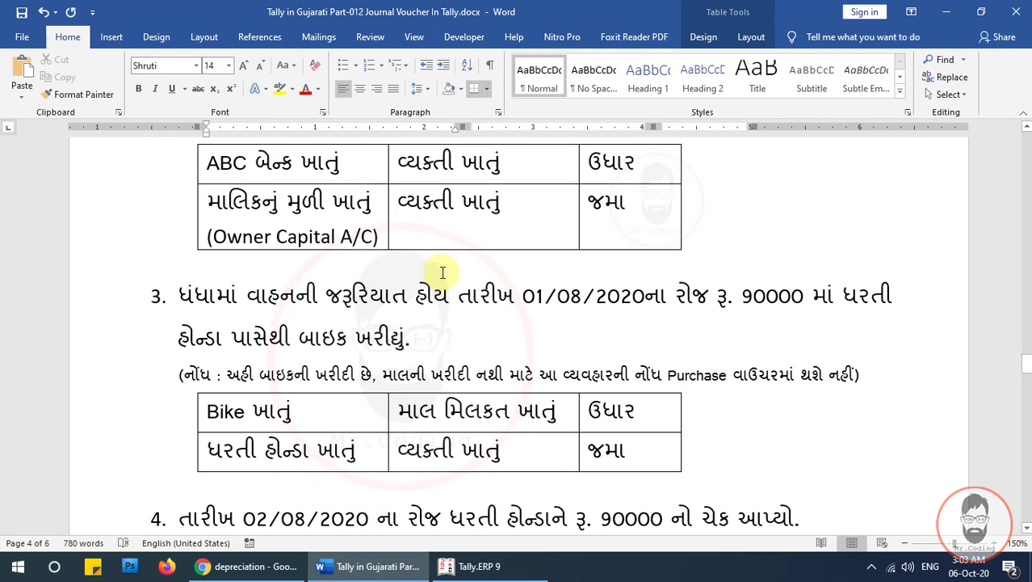